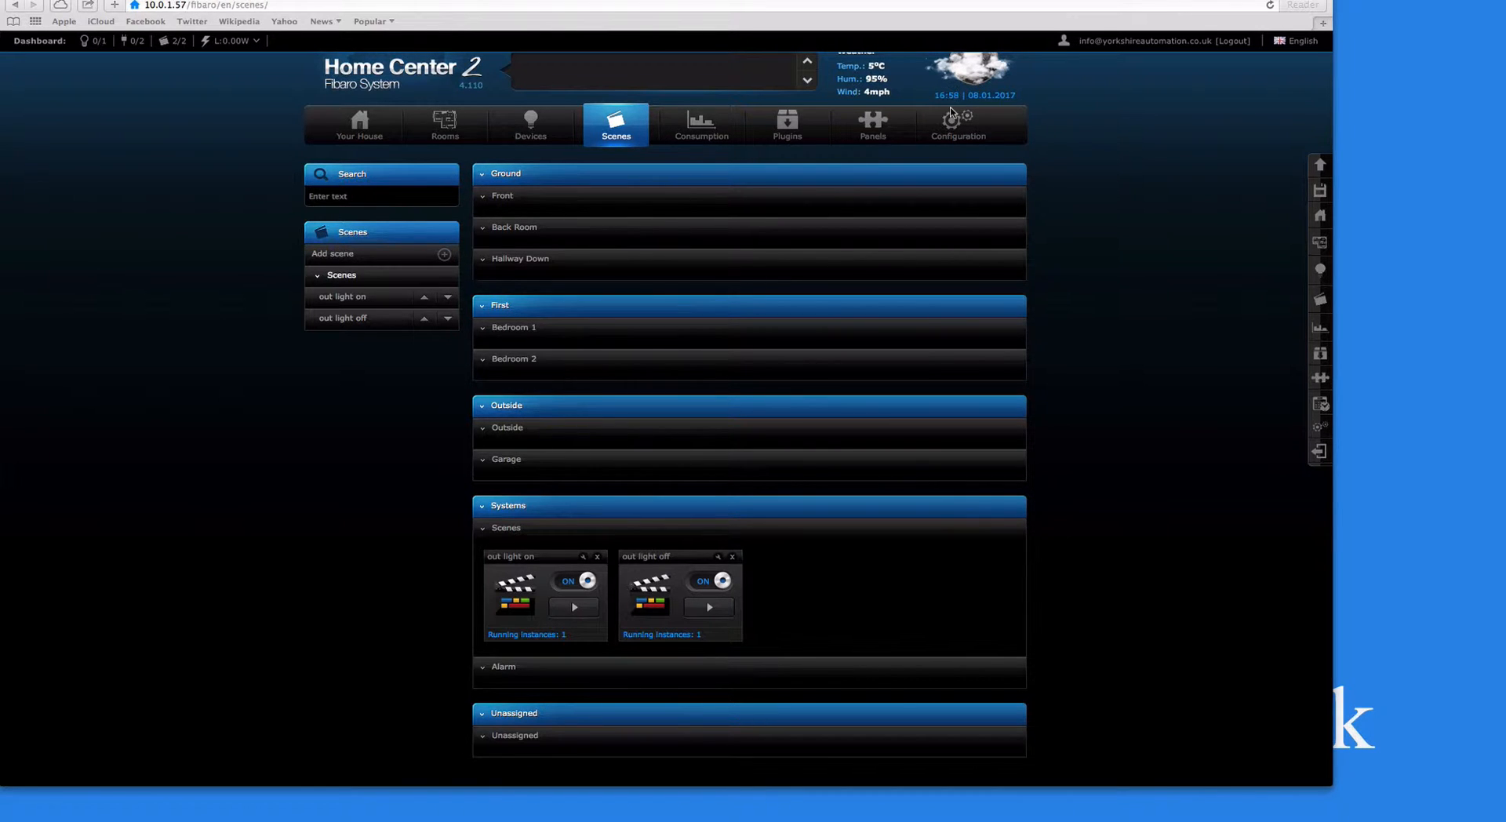
Open the Variables Panel
{"action": "scroll", "coordinate": [950, 112], "scroll_direction": "up", "scroll_amount": 1}
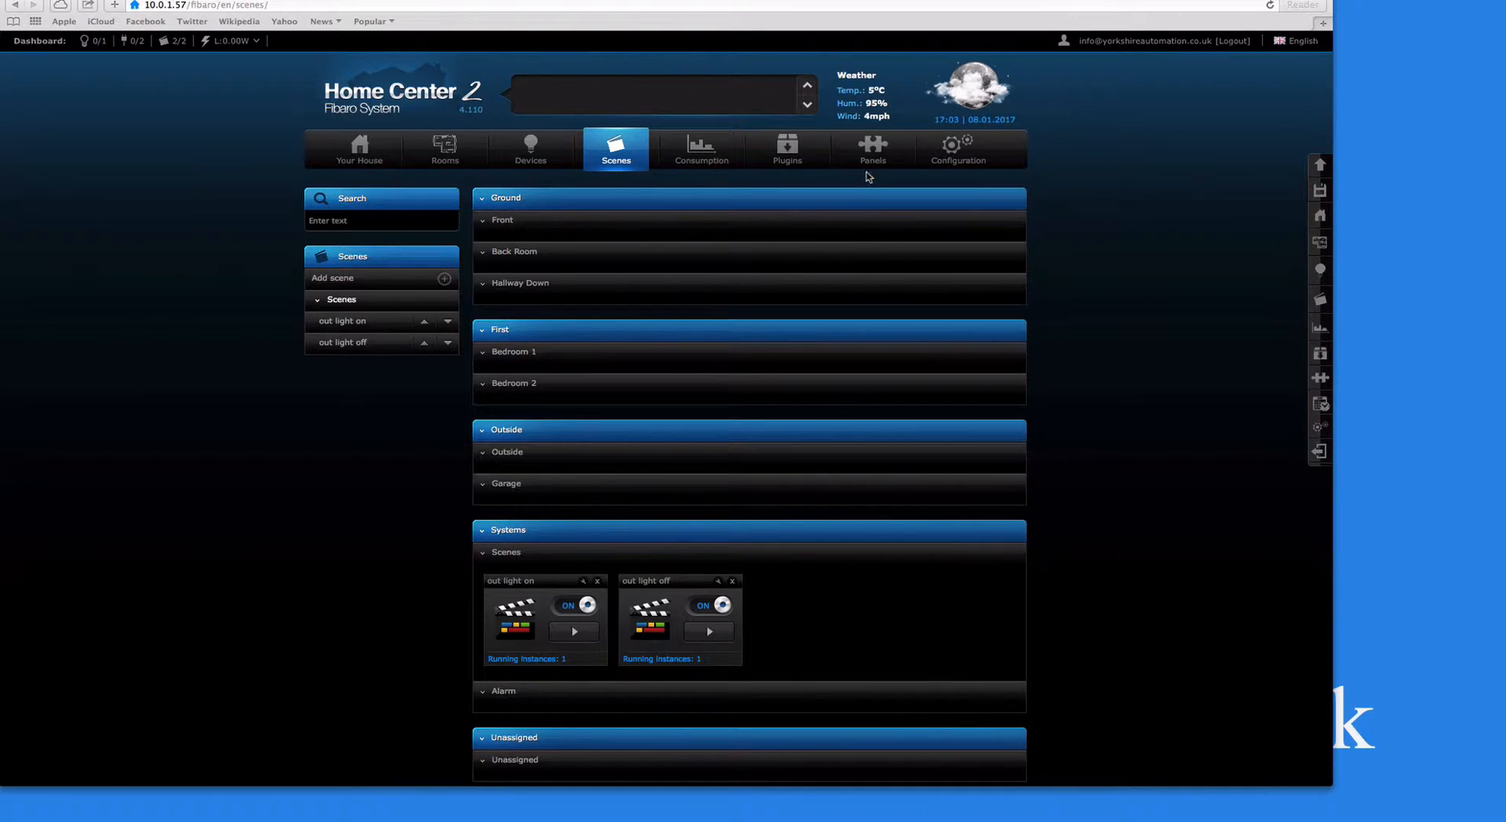
{"action": "left_click", "coordinate": [873, 147]}
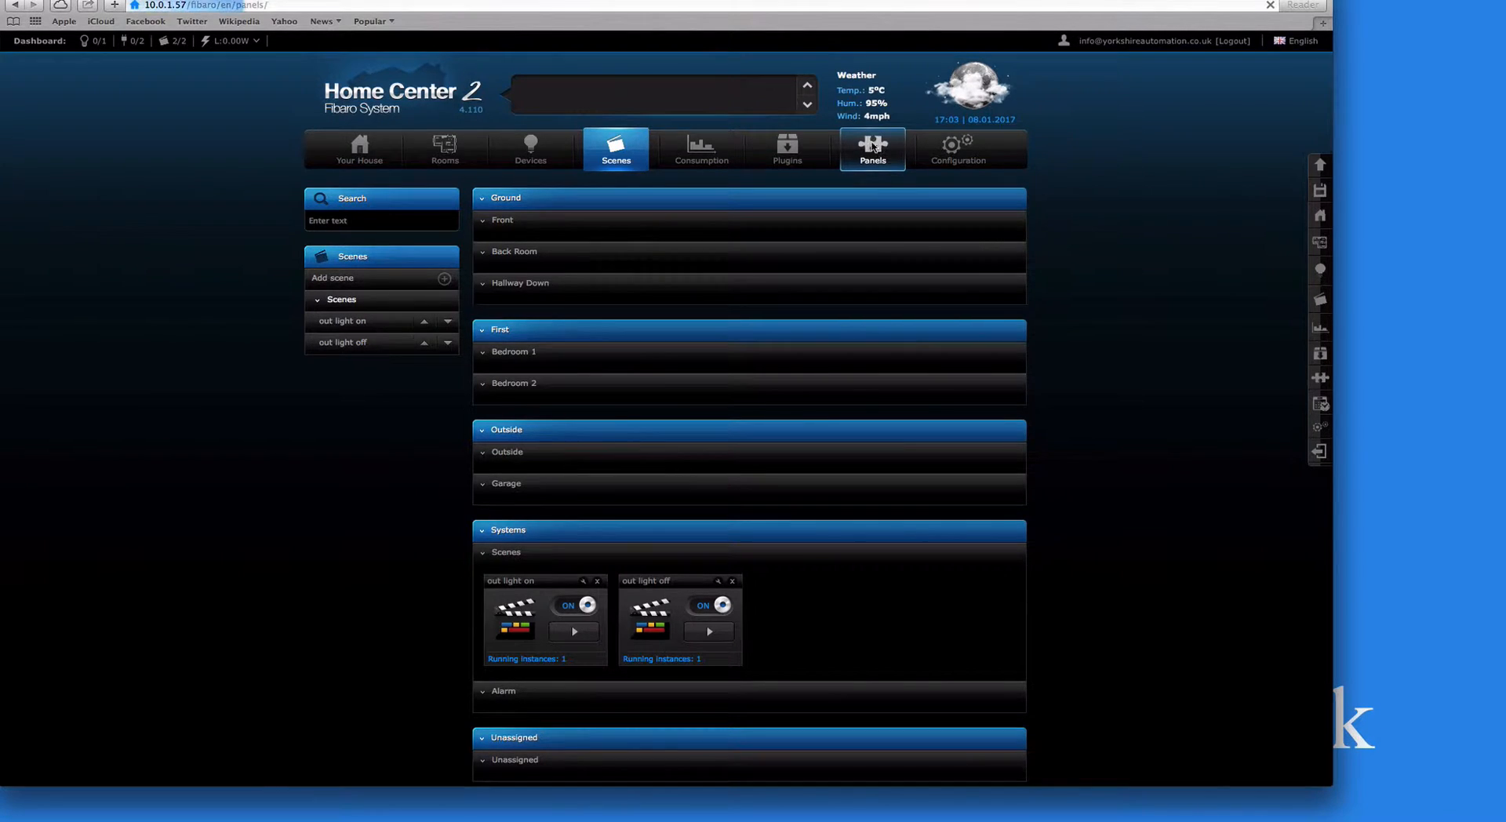
{"action": "scroll", "coordinate": [817, 296], "scroll_direction": "down", "scroll_amount": 7}
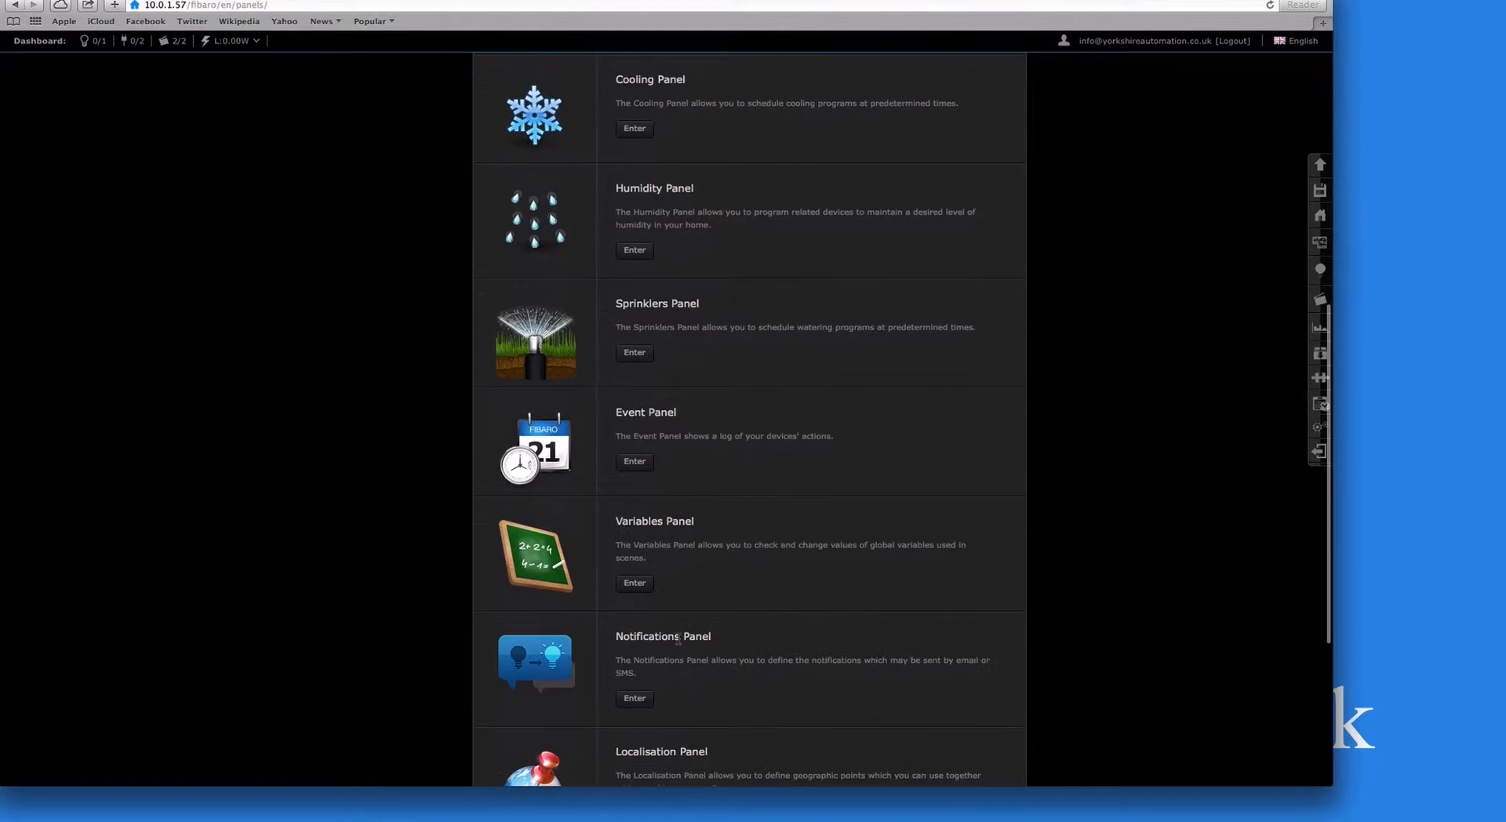
{"action": "left_click", "coordinate": [638, 585]}
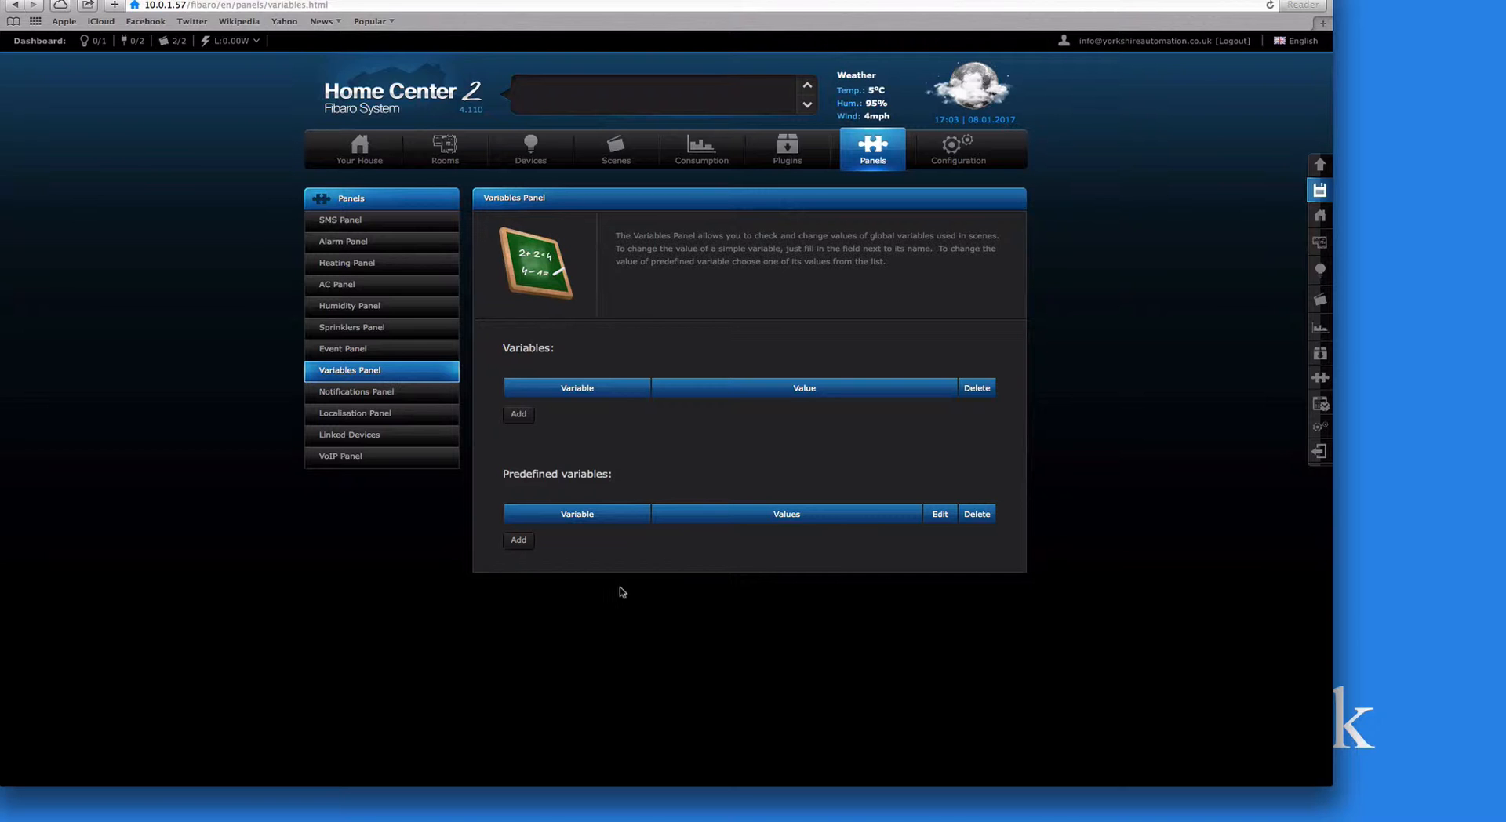
Start a new predefined variable and name it dayOrNight
{"action": "left_click", "coordinate": [519, 543]}
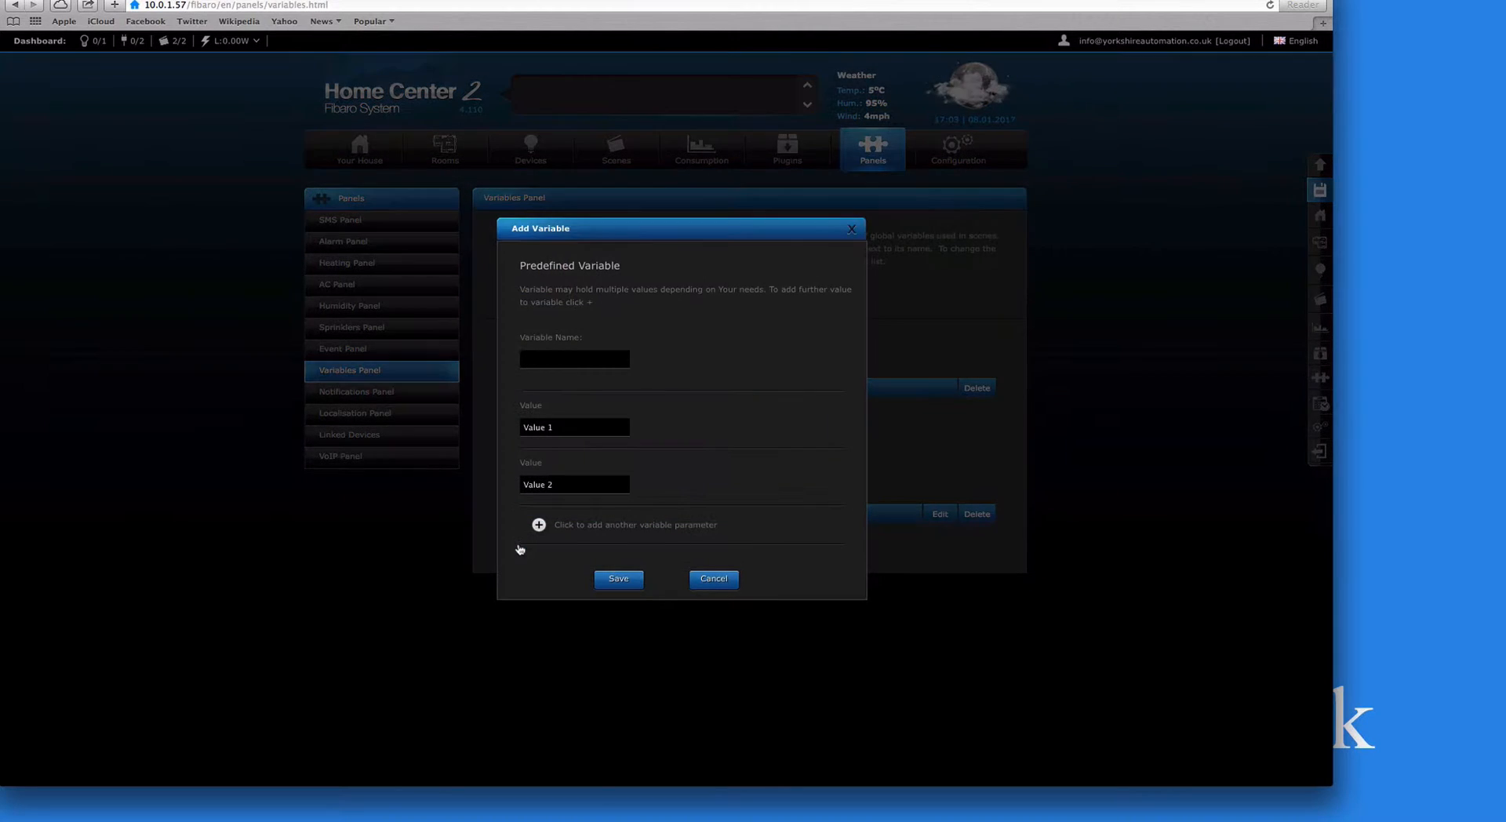
{"action": "left_click", "coordinate": [558, 360]}
{"action": "type", "text": "dayO"}
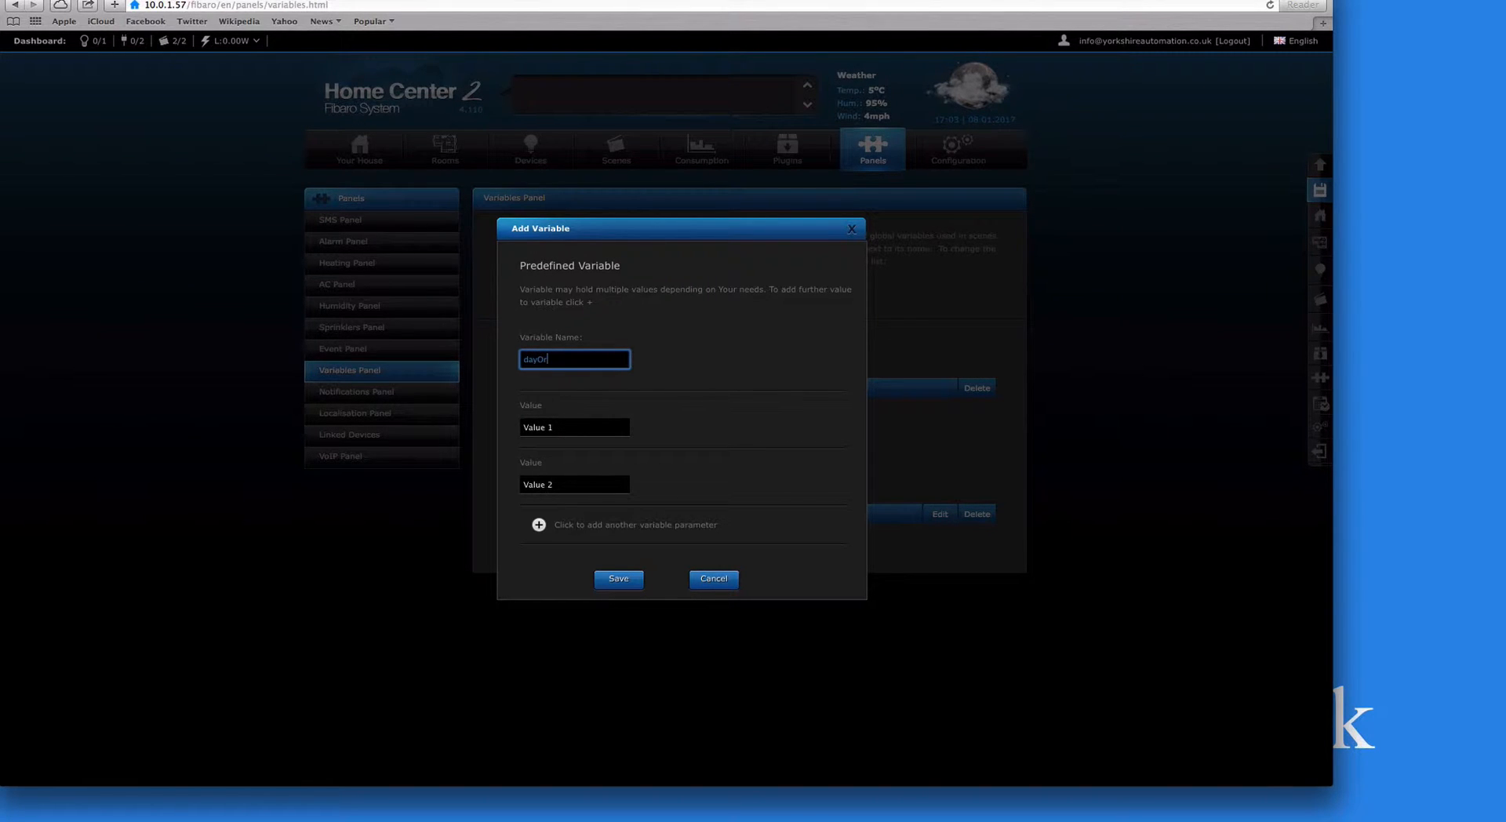
{"action": "type", "text": "rNight"}
Set the first value of the dayOrNight variable to night
{"action": "left_click", "coordinate": [556, 424]}
{"action": "key", "text": "BackSpace"}
{"action": "key", "text": "BackSpace"}
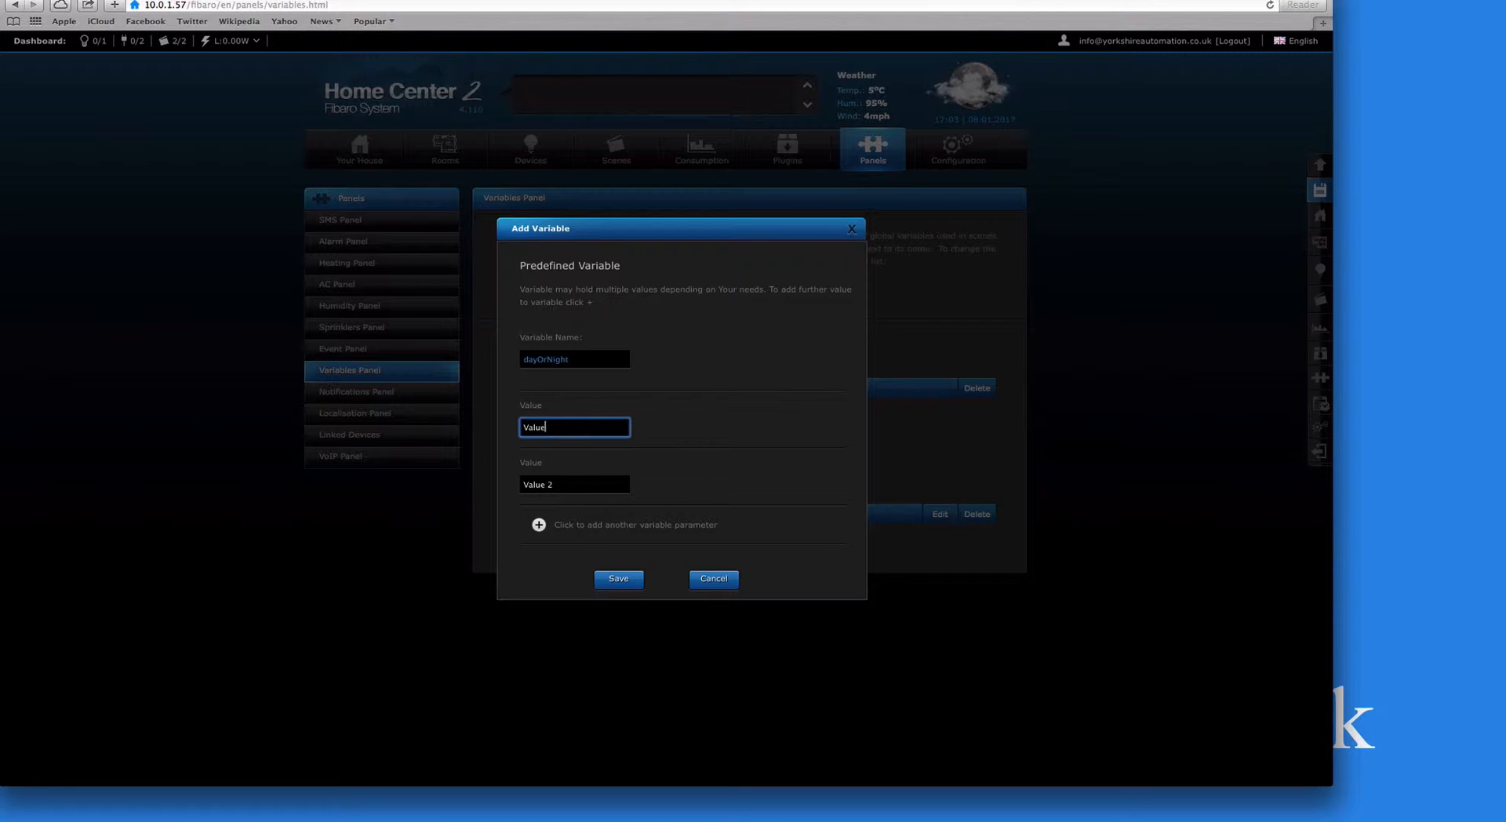
{"action": "key", "text": "BackSpace"}
{"action": "key", "text": "BackSpace"}
{"action": "key", "text": "BackSpace"}
{"action": "key", "text": "BackSpace"}
{"action": "key", "text": "BackSpace"}
{"action": "type", "text": "night"}
Set the second value of the dayOrNight variable to day
{"action": "left_click", "coordinate": [562, 483]}
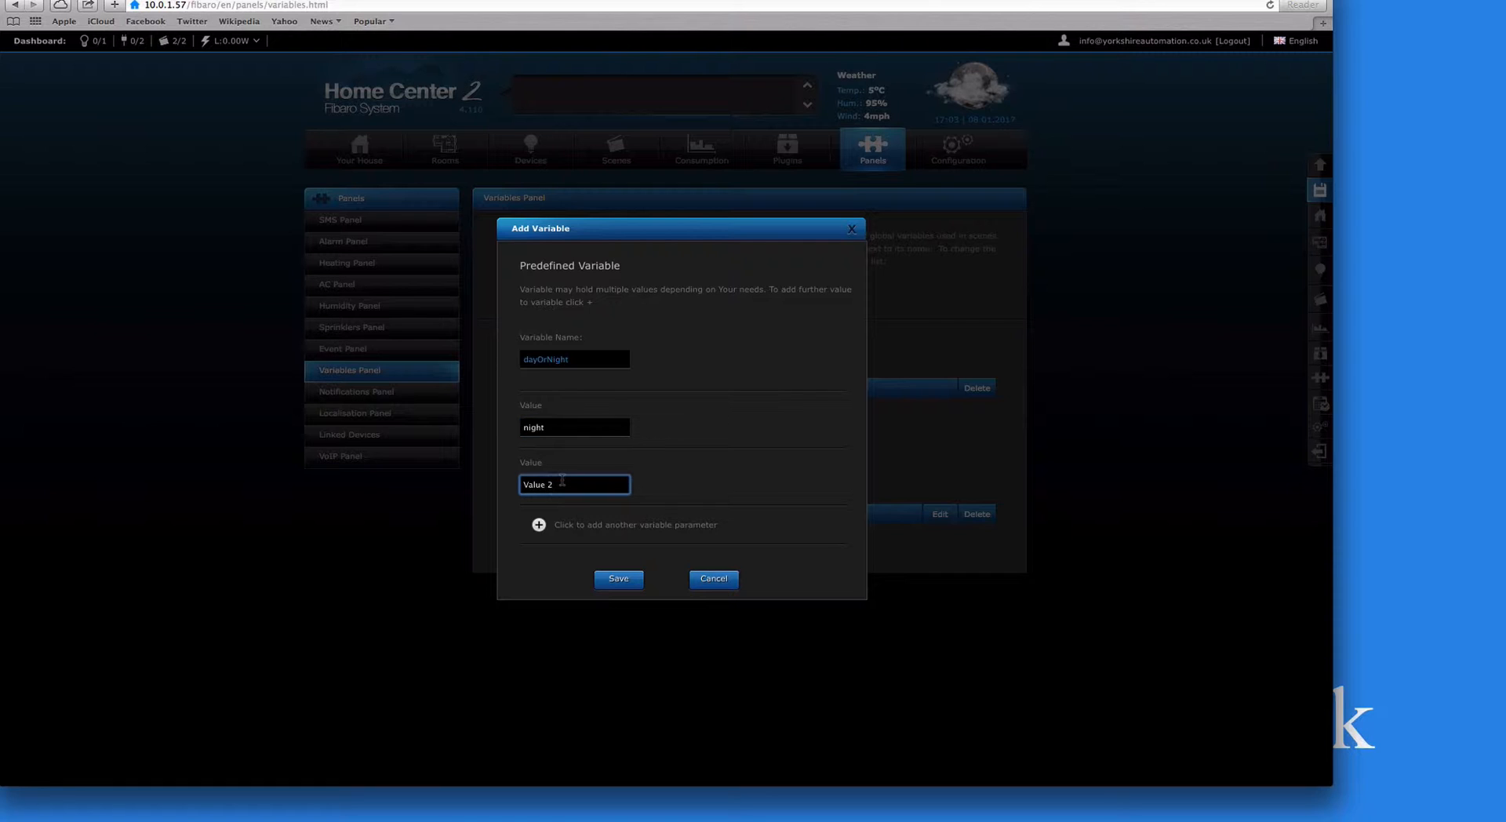
{"action": "key", "text": "BackSpace"}
{"action": "key", "text": "BackSpace"}
{"action": "key", "text": "BackSpace"}
{"action": "key", "text": "BackSpace"}
{"action": "key", "text": "BackSpace"}
{"action": "key", "text": "BackSpace"}
{"action": "key", "text": "BackSpace"}
{"action": "type", "text": "day"}
Add two extra value parameters to the variable and delete both of them again
{"action": "scroll", "coordinate": [642, 480], "scroll_direction": "down", "scroll_amount": 1}
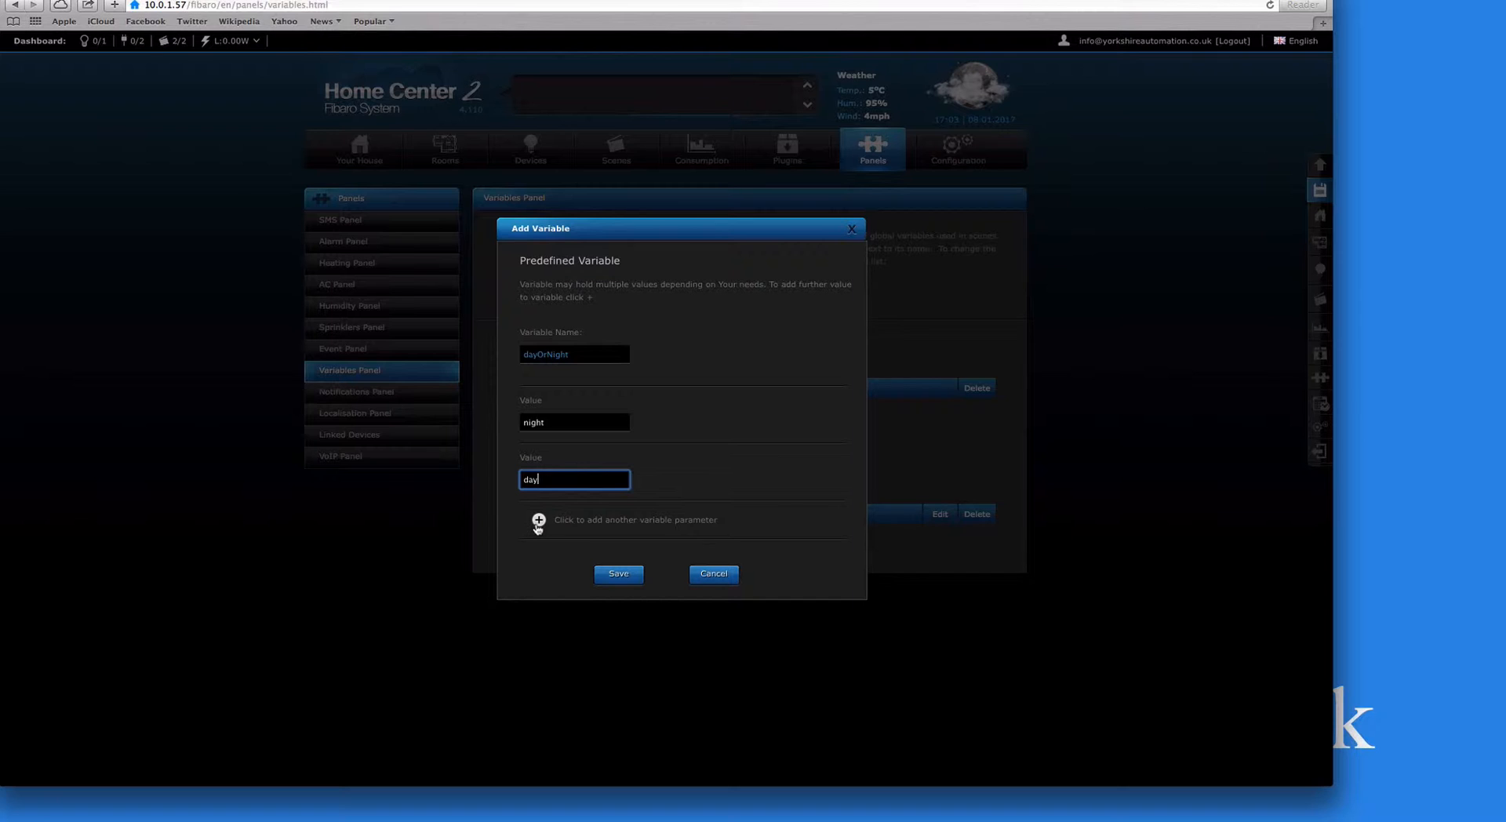
{"action": "left_click", "coordinate": [538, 521]}
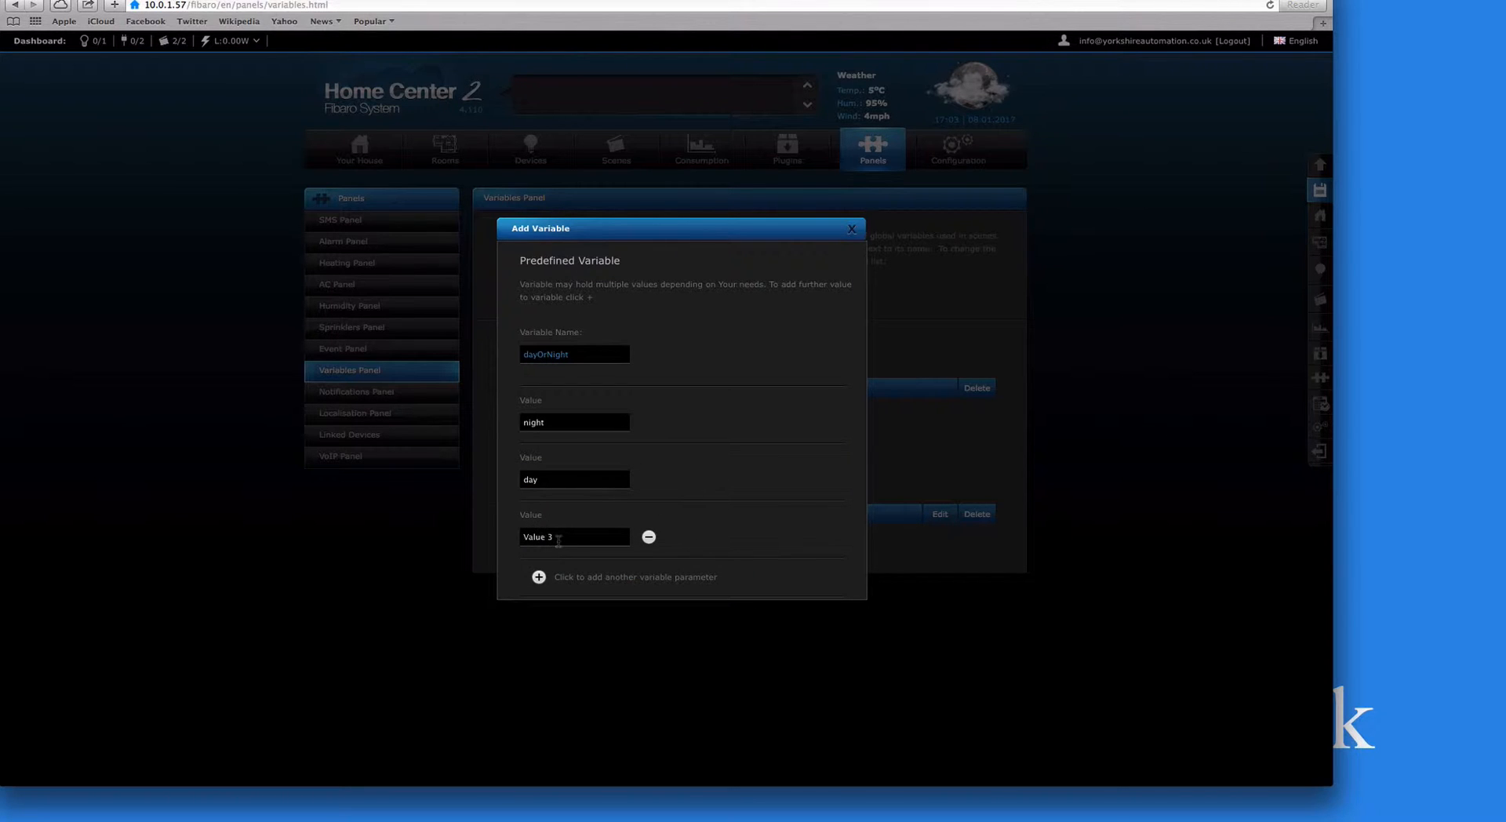
{"action": "left_click", "coordinate": [539, 577]}
{"action": "scroll", "coordinate": [565, 549], "scroll_direction": "down", "scroll_amount": 3}
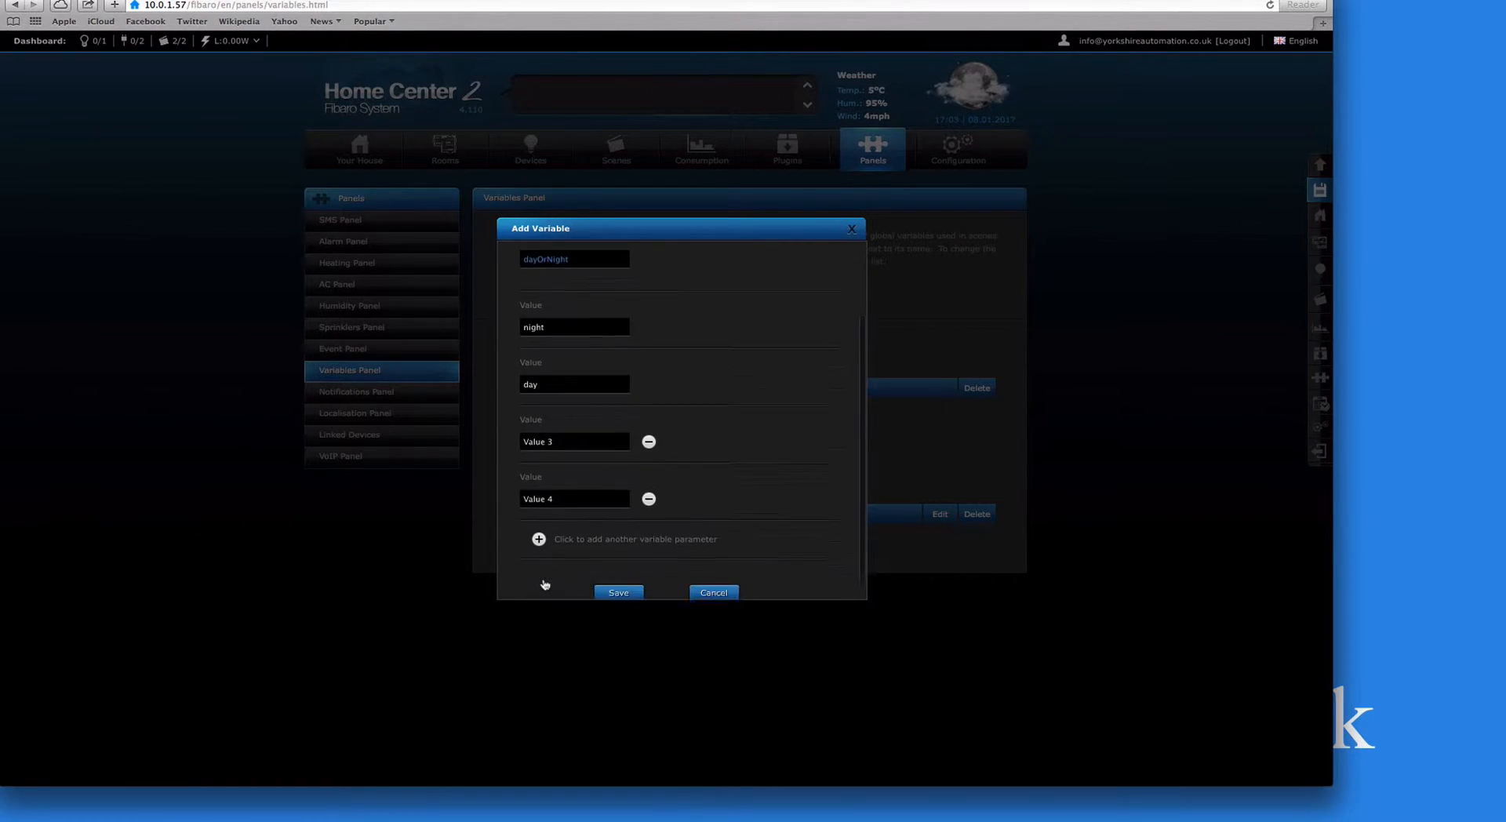
{"action": "left_click", "coordinate": [649, 423]}
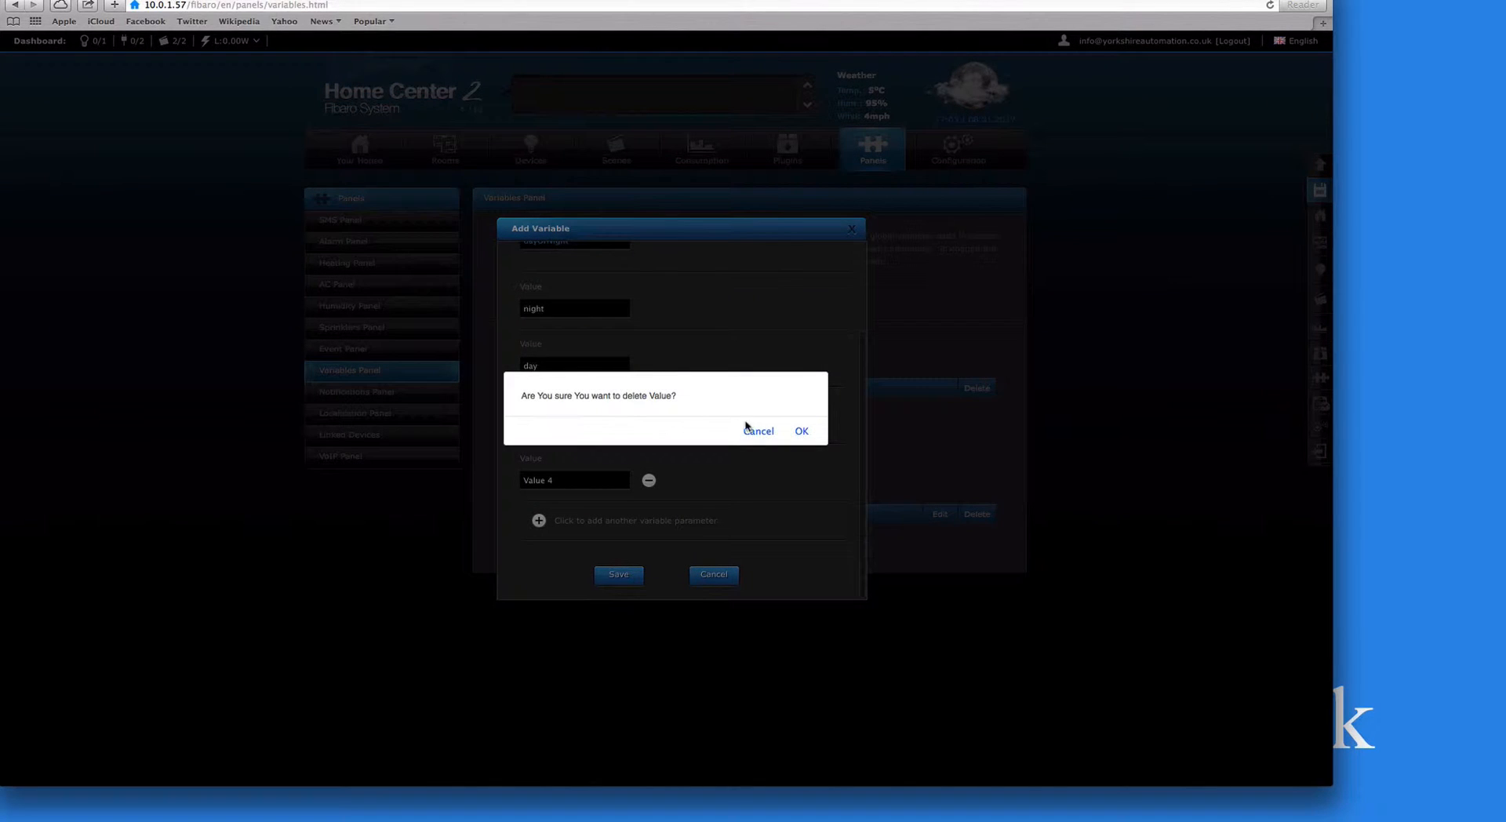
{"action": "left_click", "coordinate": [802, 432]}
{"action": "left_click", "coordinate": [648, 479]}
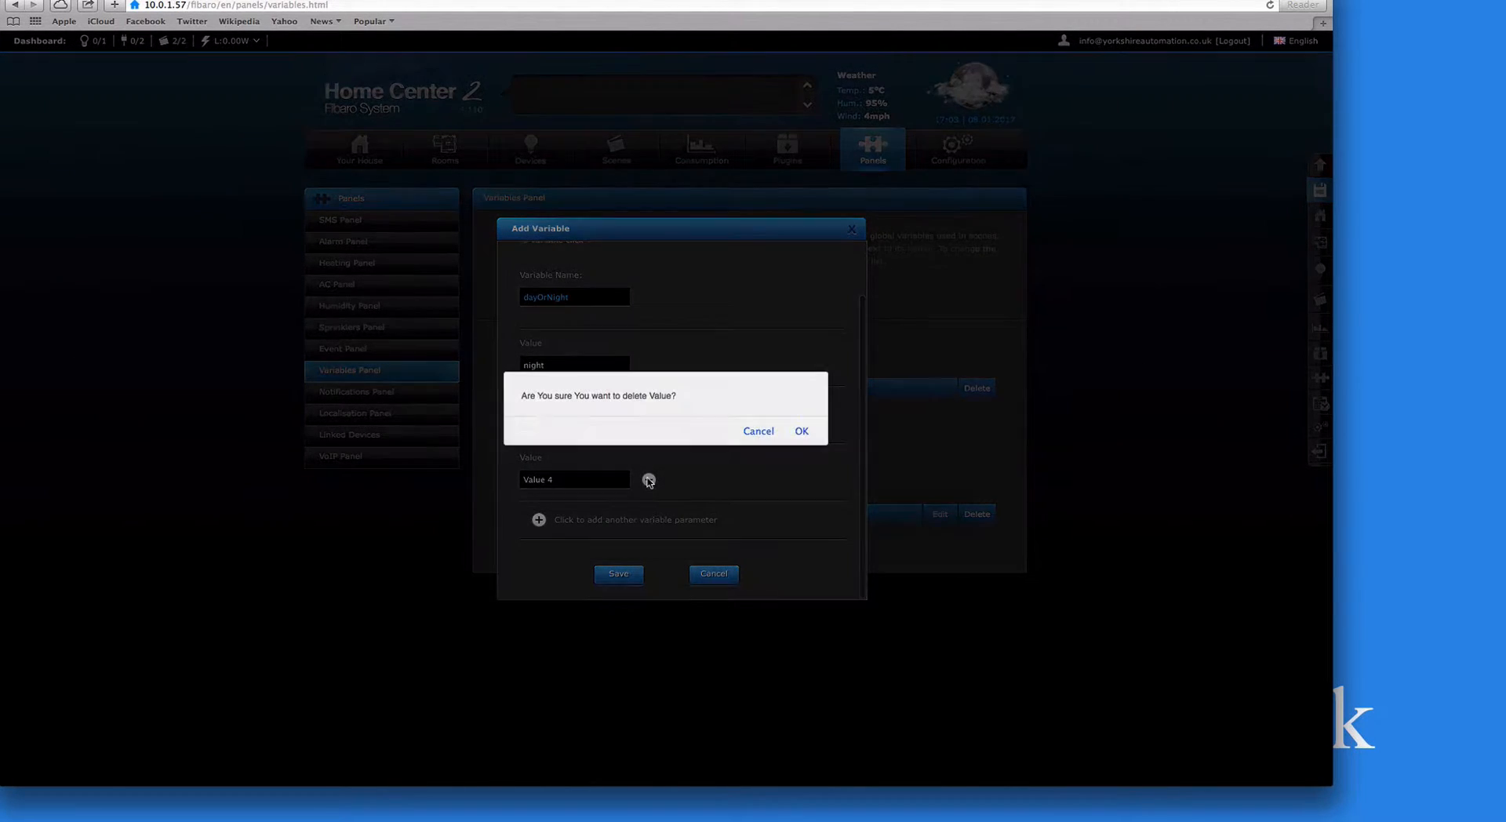
{"action": "left_click", "coordinate": [802, 431]}
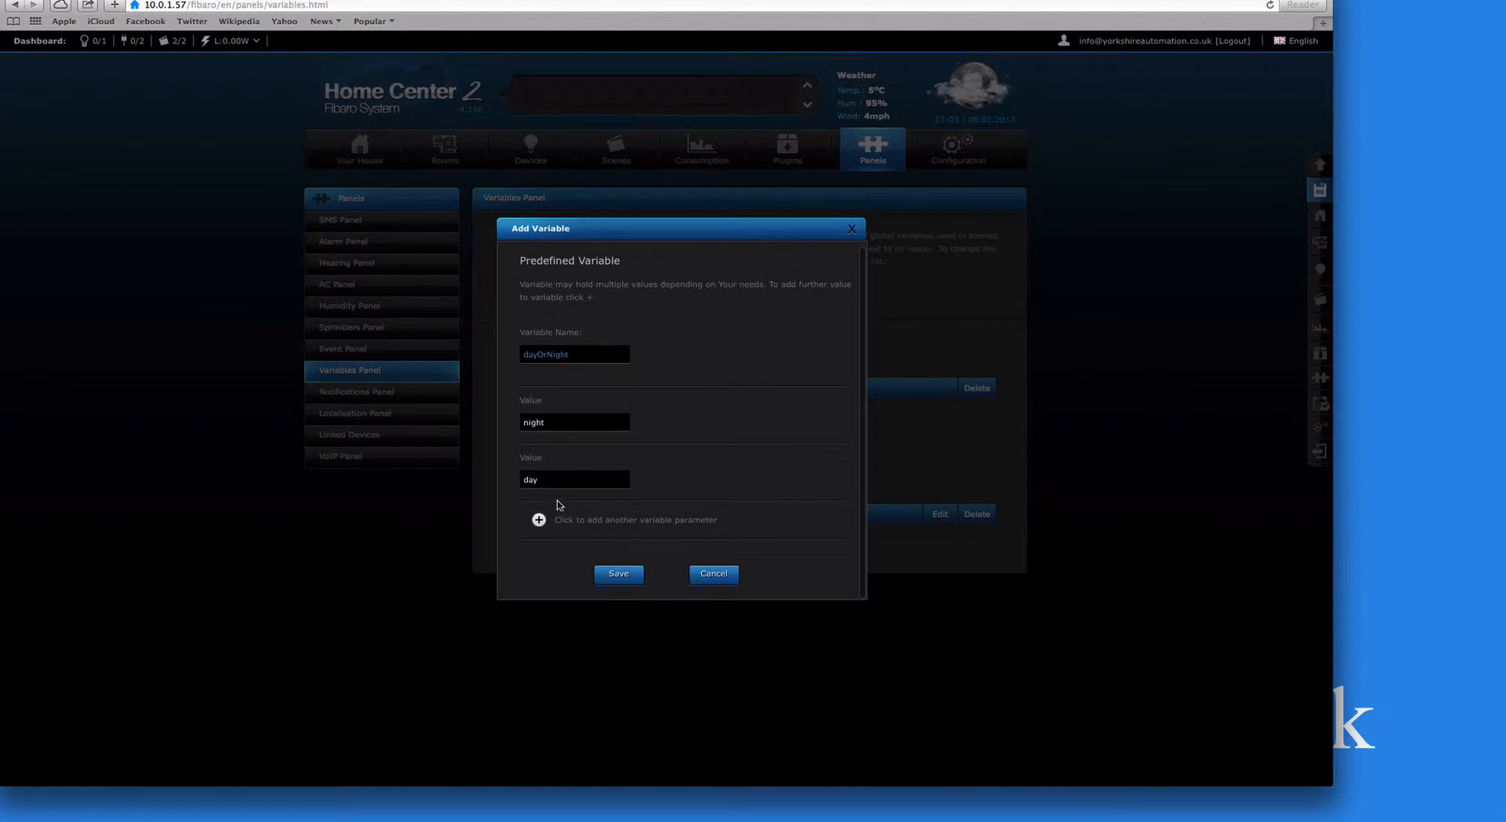
Save the new dayOrNight predefined variable
{"action": "left_click", "coordinate": [615, 574]}
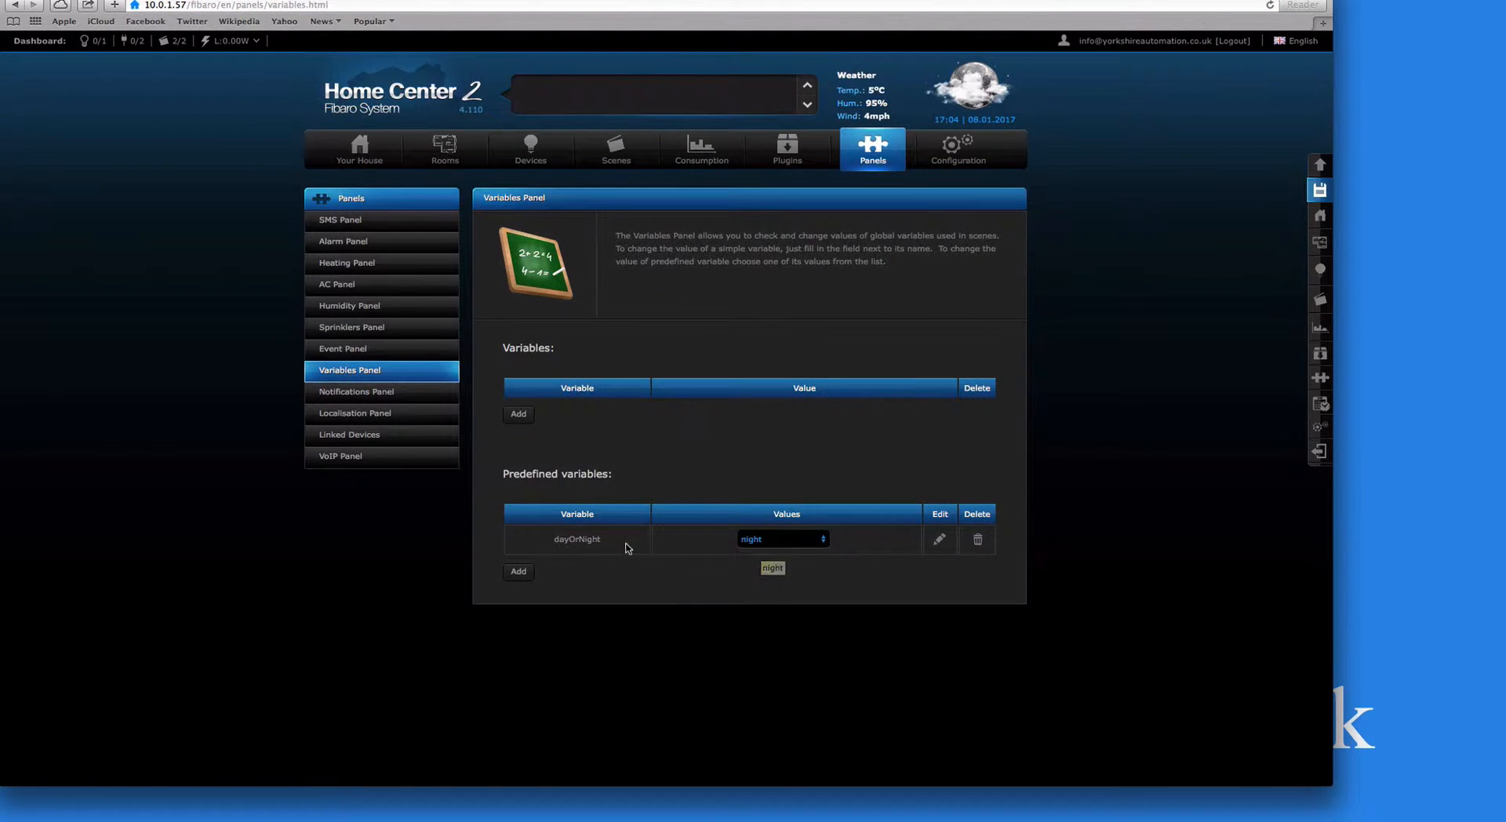
Switch the dayOrNight variable to day and back to night, saving each change
{"action": "left_click", "coordinate": [793, 543]}
{"action": "left_click", "coordinate": [788, 549]}
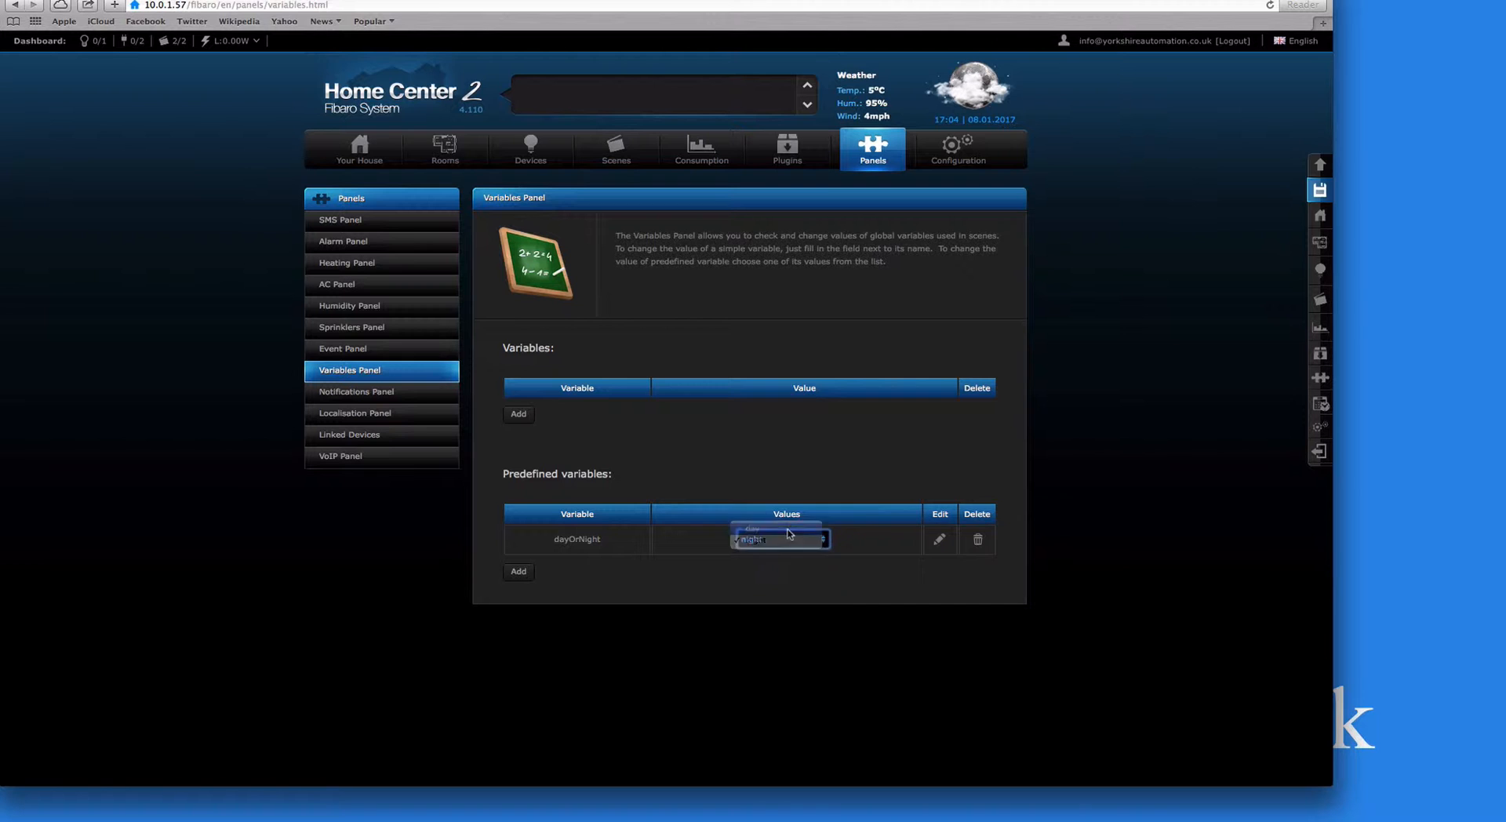
{"action": "left_click", "coordinate": [1320, 191]}
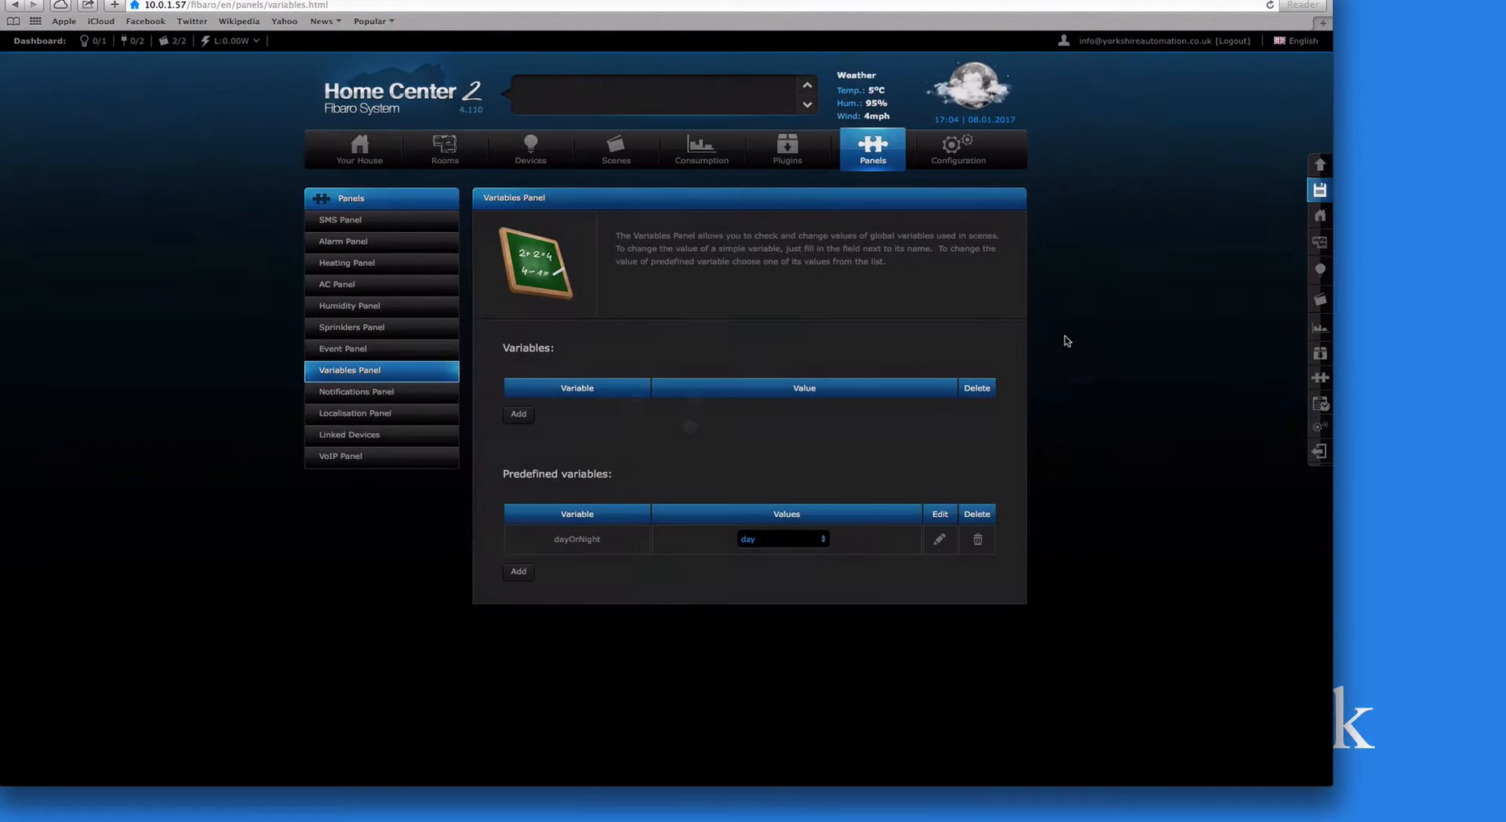
{"action": "left_click", "coordinate": [783, 539]}
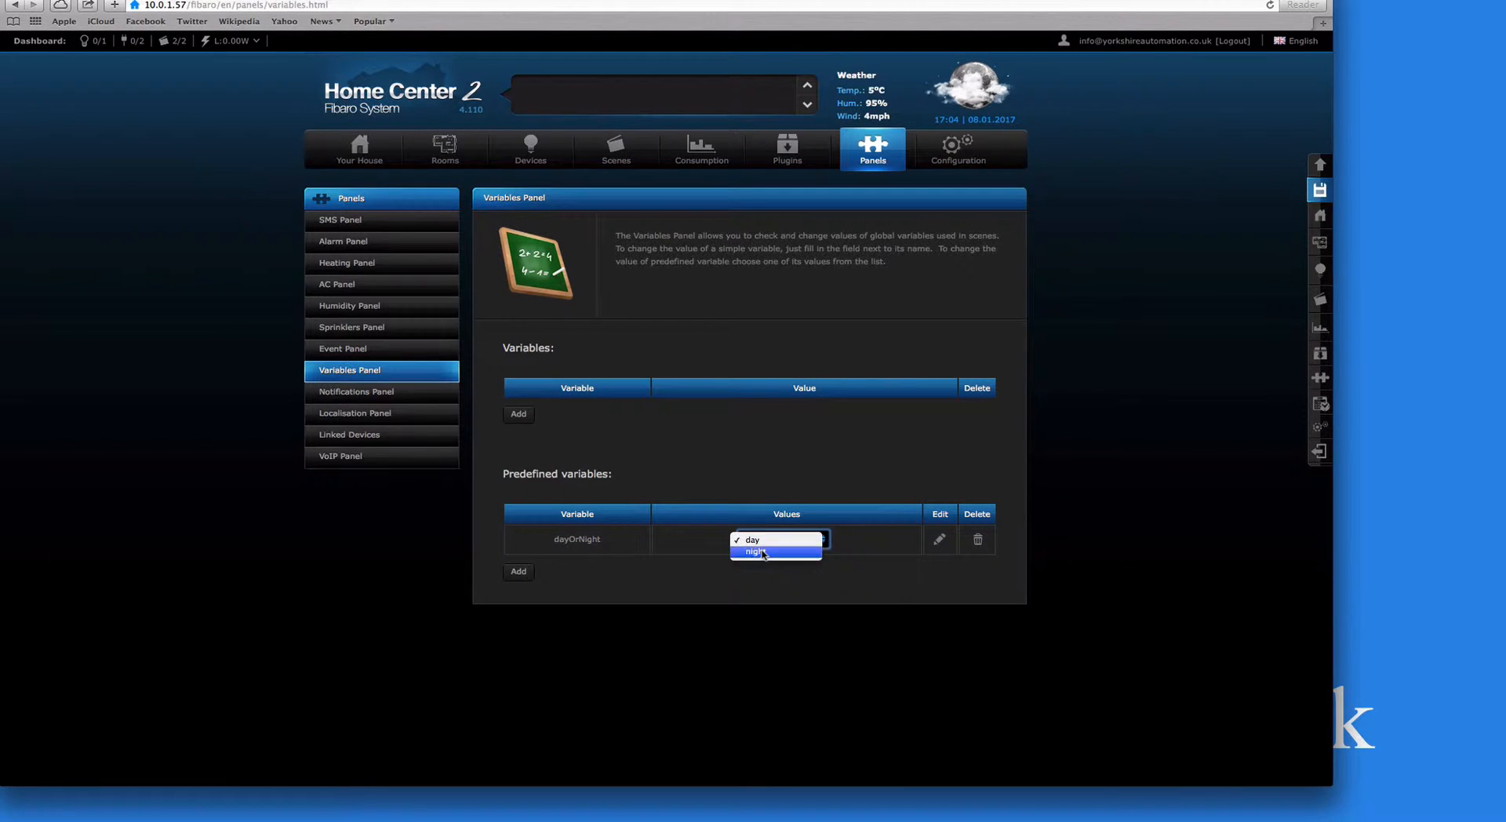
{"action": "left_click", "coordinate": [781, 552]}
{"action": "left_click", "coordinate": [1321, 189]}
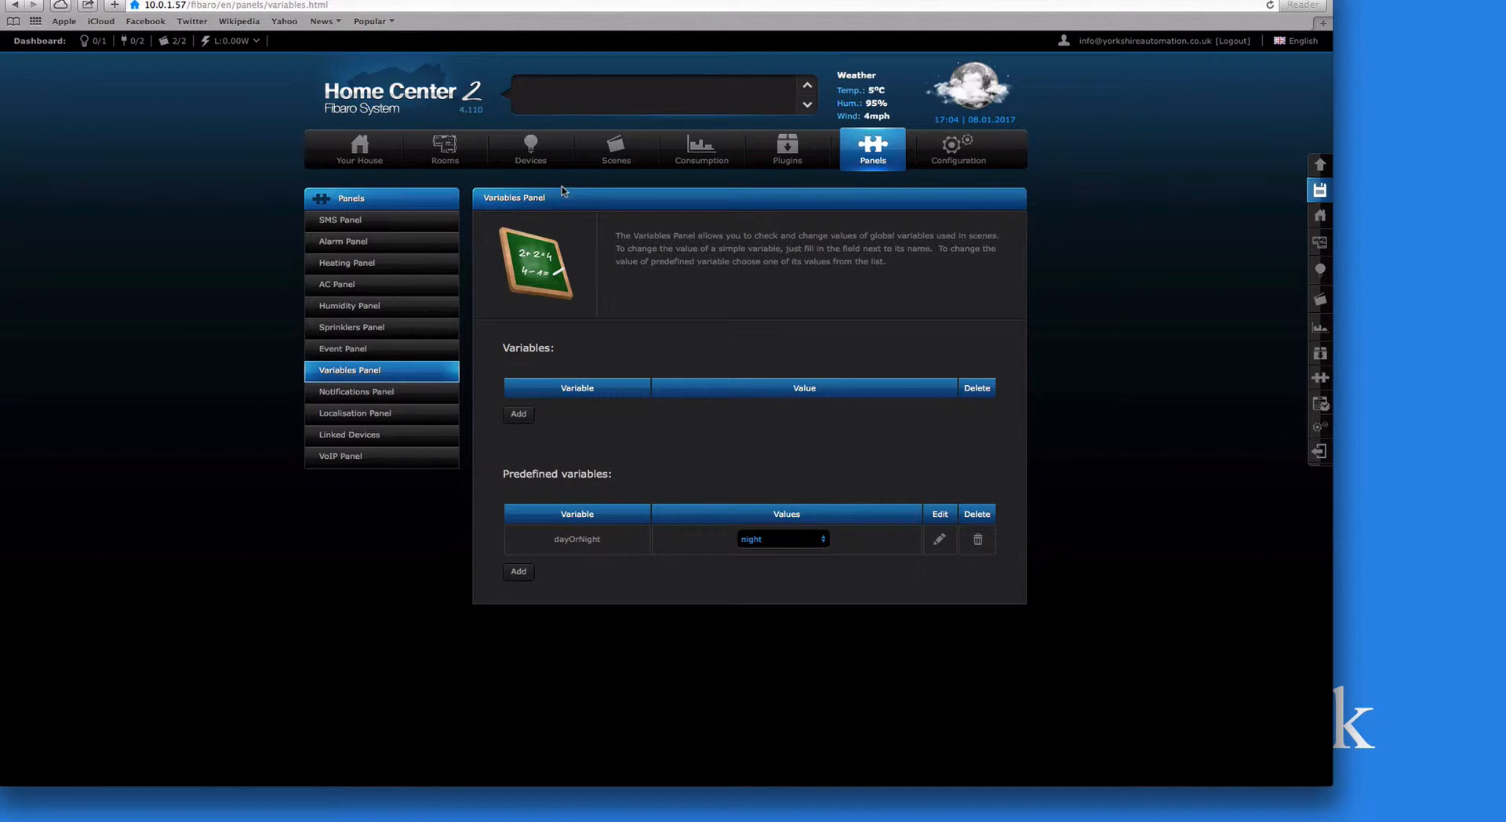
Create a new scene using graphic blocks
{"action": "left_click", "coordinate": [611, 146]}
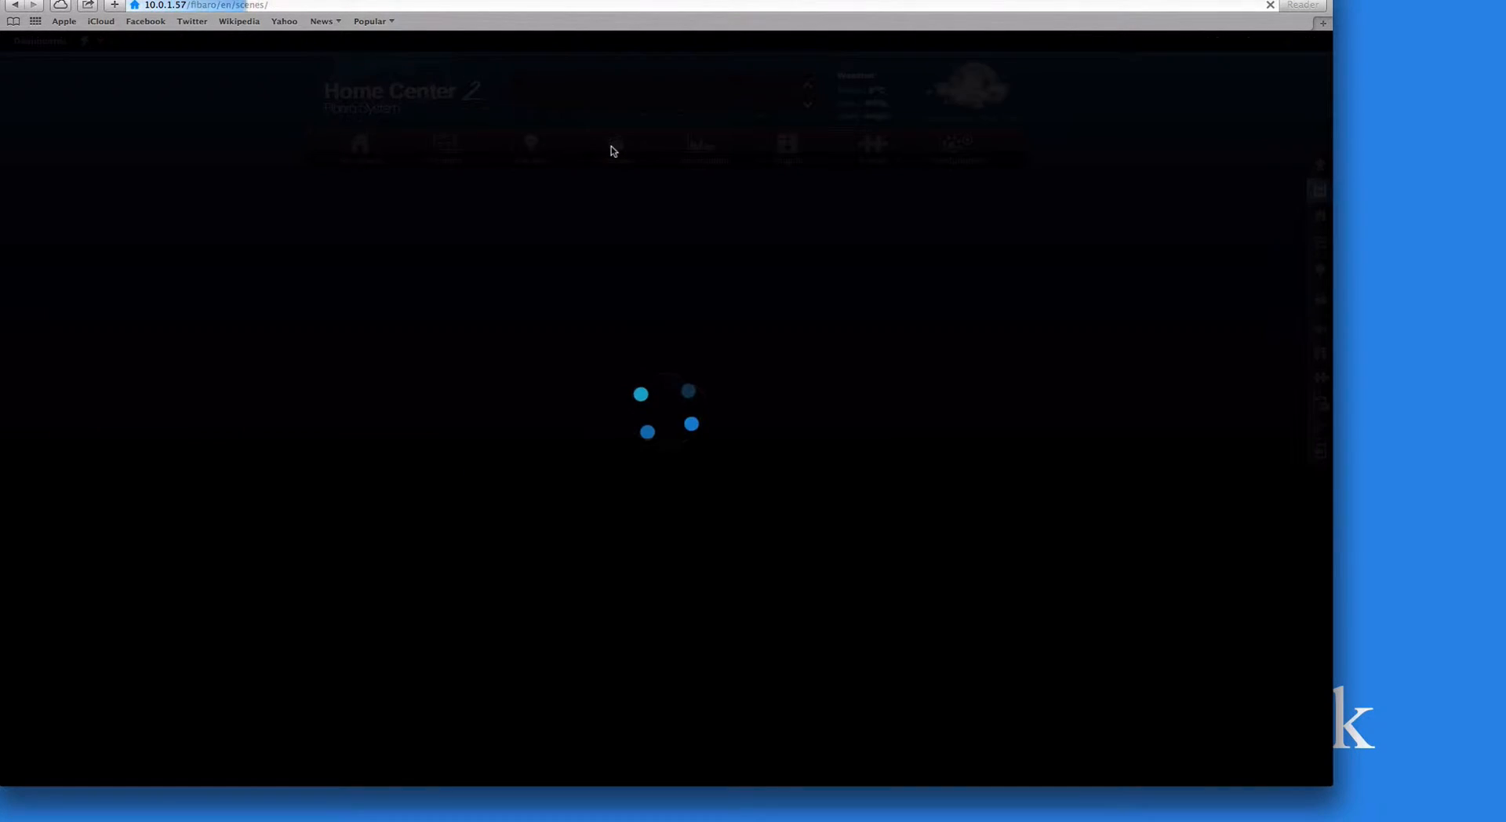
{"action": "scroll", "coordinate": [749, 494], "scroll_direction": "down", "scroll_amount": 1}
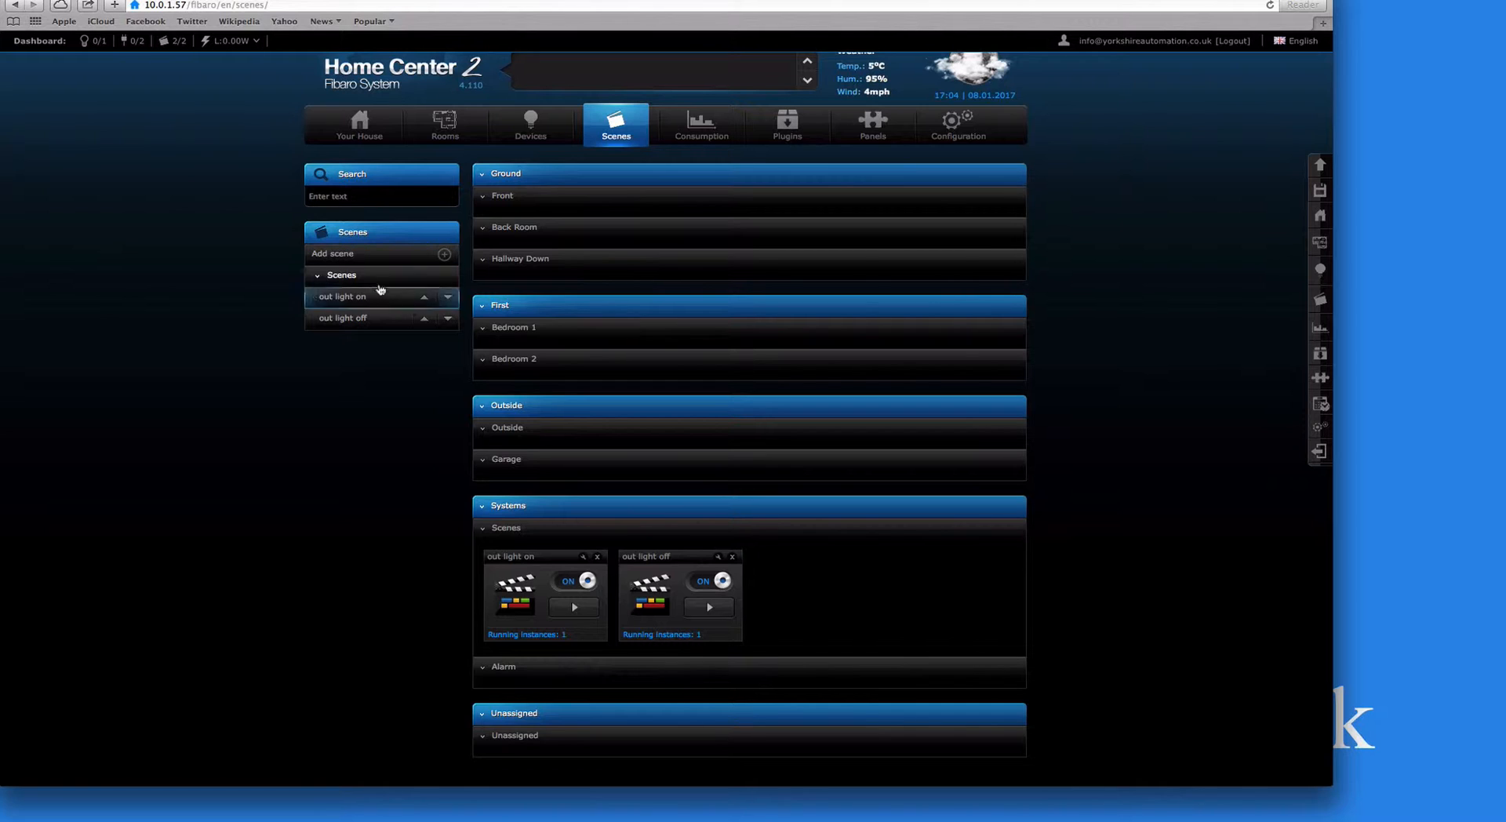
{"action": "left_click", "coordinate": [339, 257]}
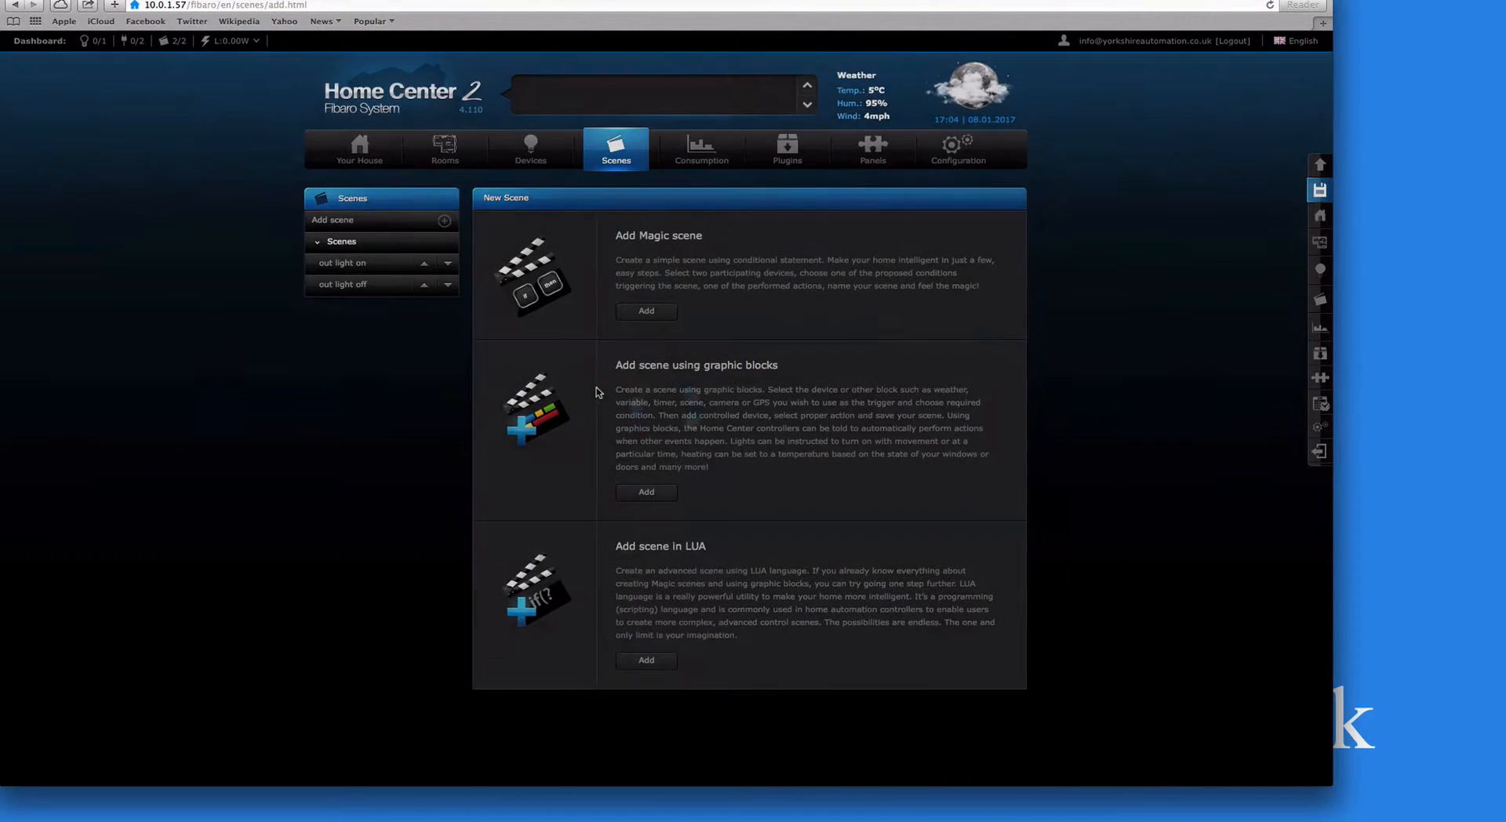
{"action": "left_click", "coordinate": [646, 492]}
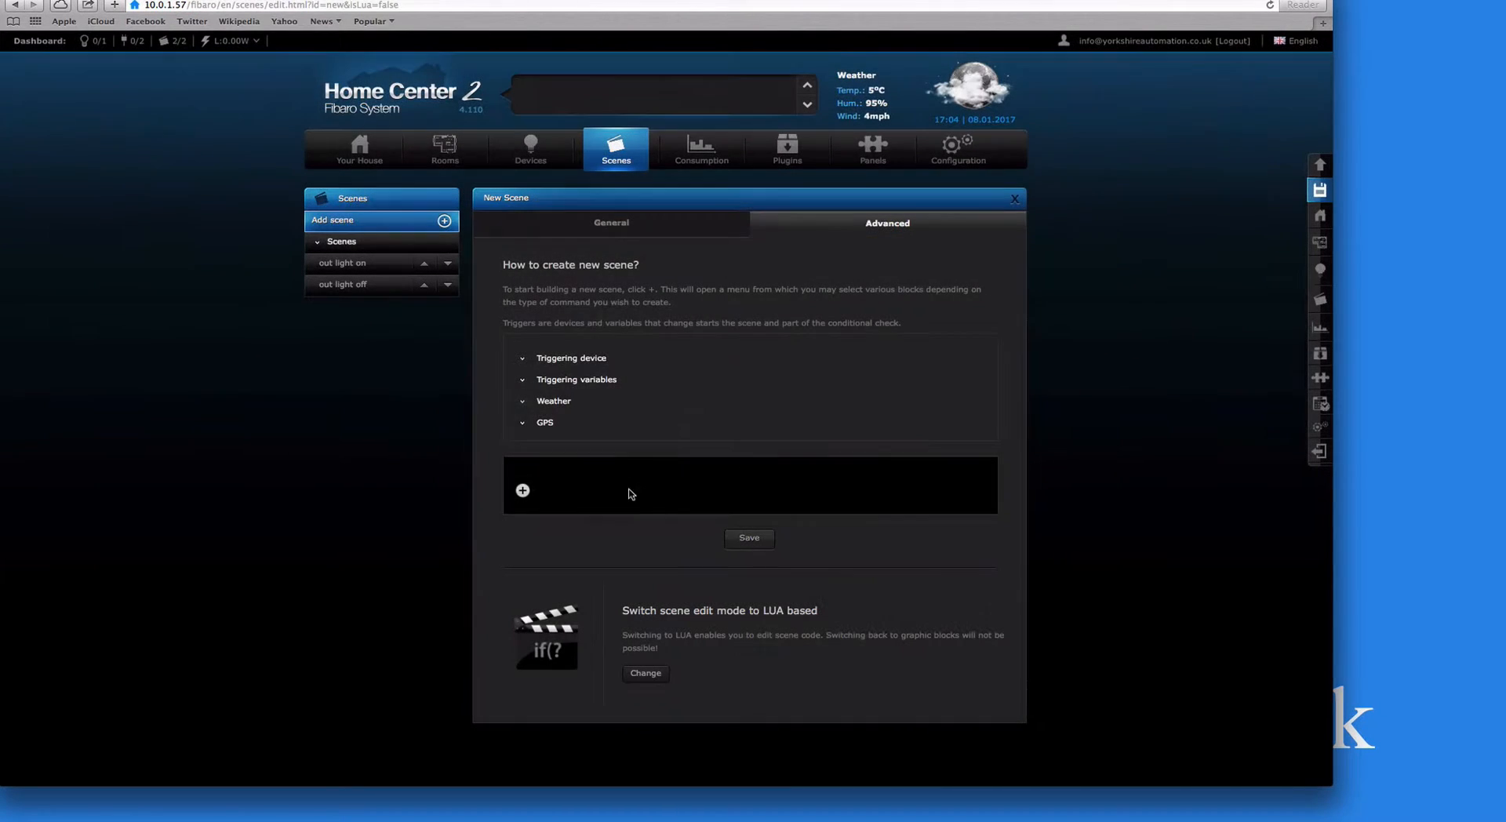
Add a Days of Week timer covering Monday to Sunday to the scene, with its time set to At Sunrise
{"action": "left_click", "coordinate": [522, 490]}
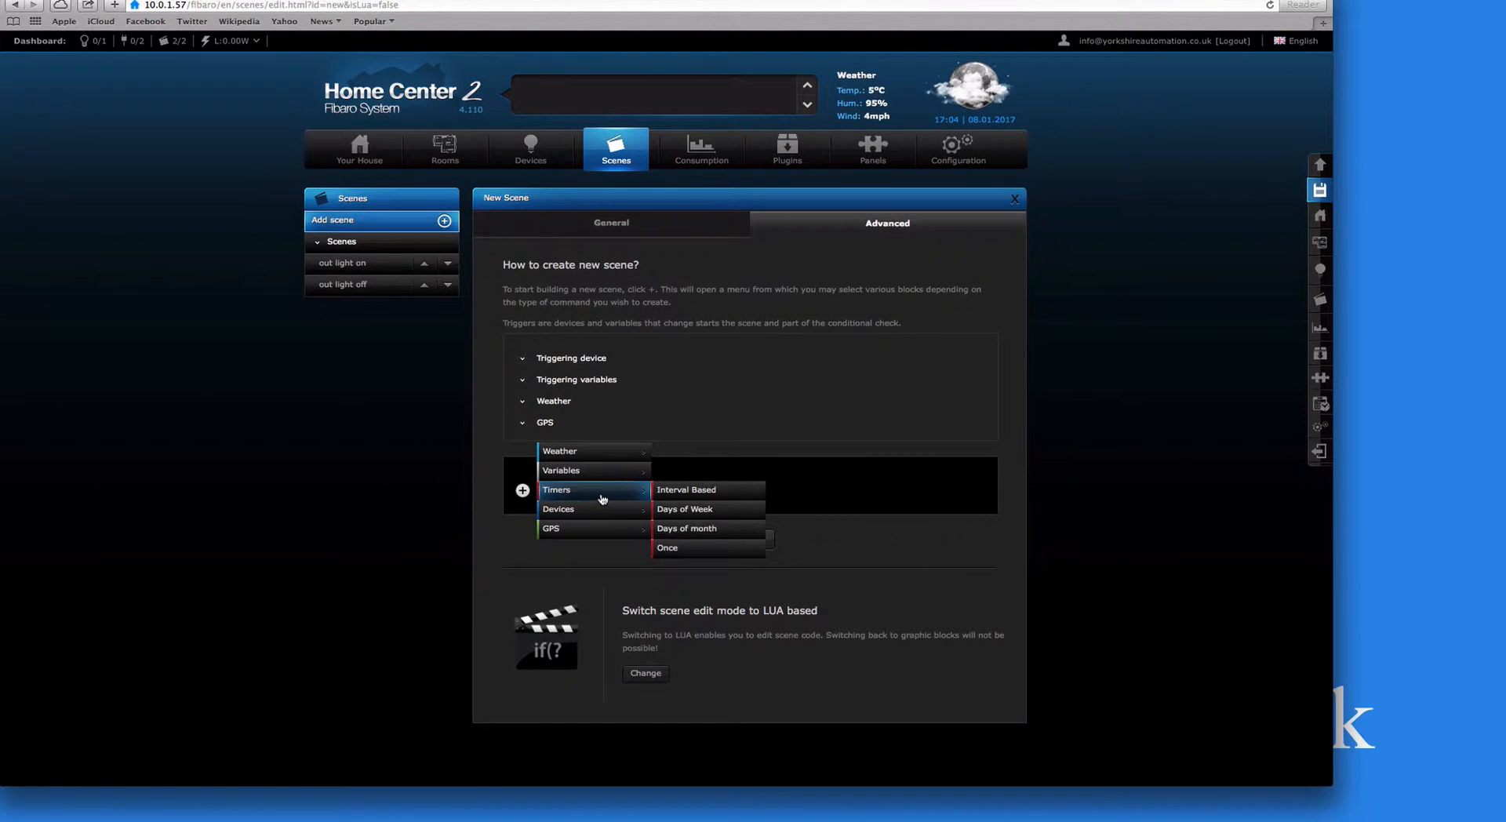
{"action": "mouse_move", "coordinate": [604, 491]}
{"action": "left_click", "coordinate": [694, 510]}
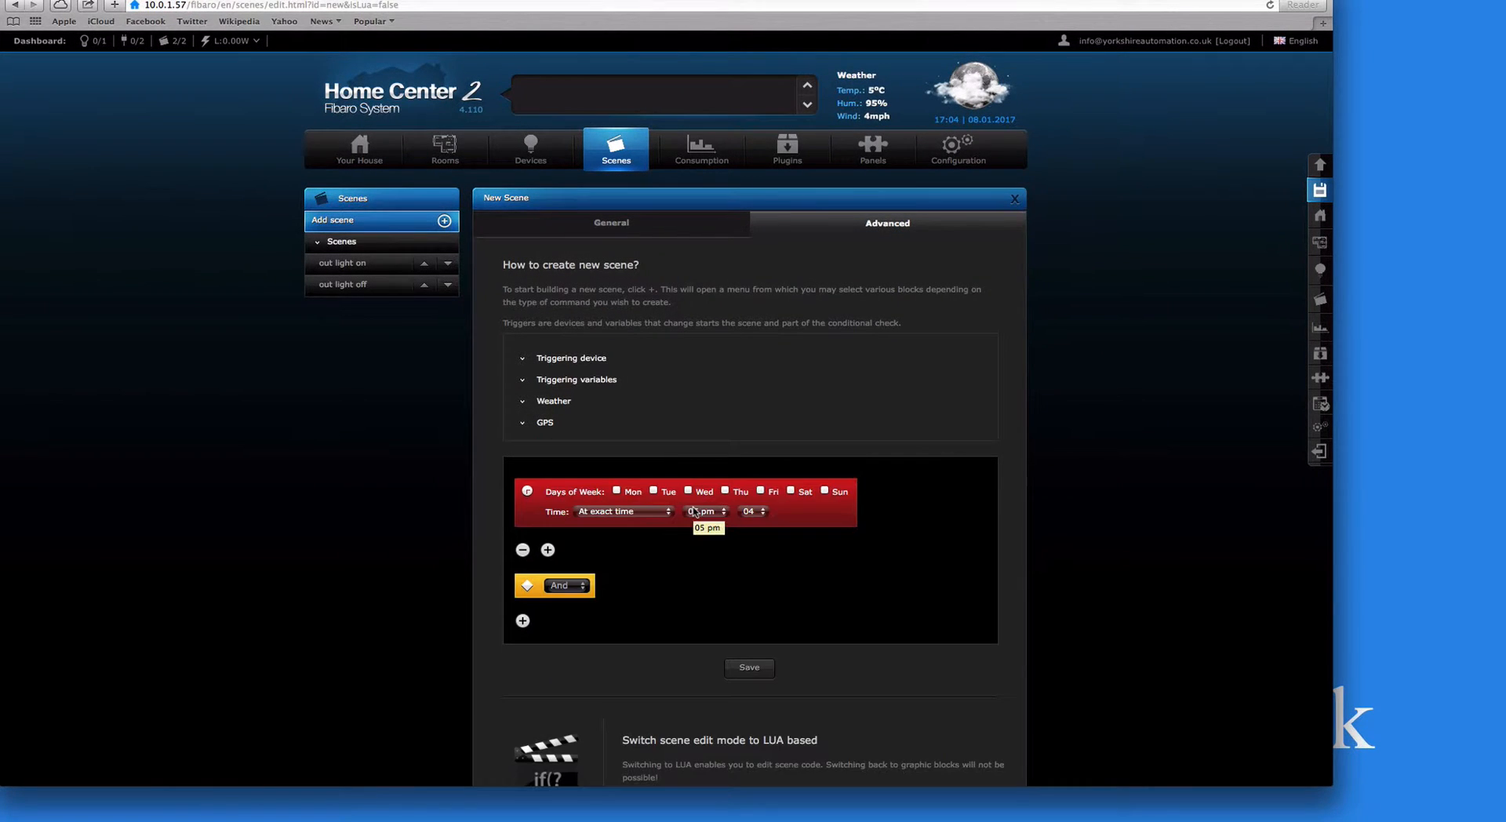
{"action": "left_click", "coordinate": [617, 491]}
{"action": "left_click", "coordinate": [654, 491]}
{"action": "left_click", "coordinate": [688, 490]}
{"action": "left_click", "coordinate": [726, 491]}
{"action": "left_click", "coordinate": [790, 491]}
{"action": "left_click", "coordinate": [825, 491]}
{"action": "left_click", "coordinate": [642, 513]}
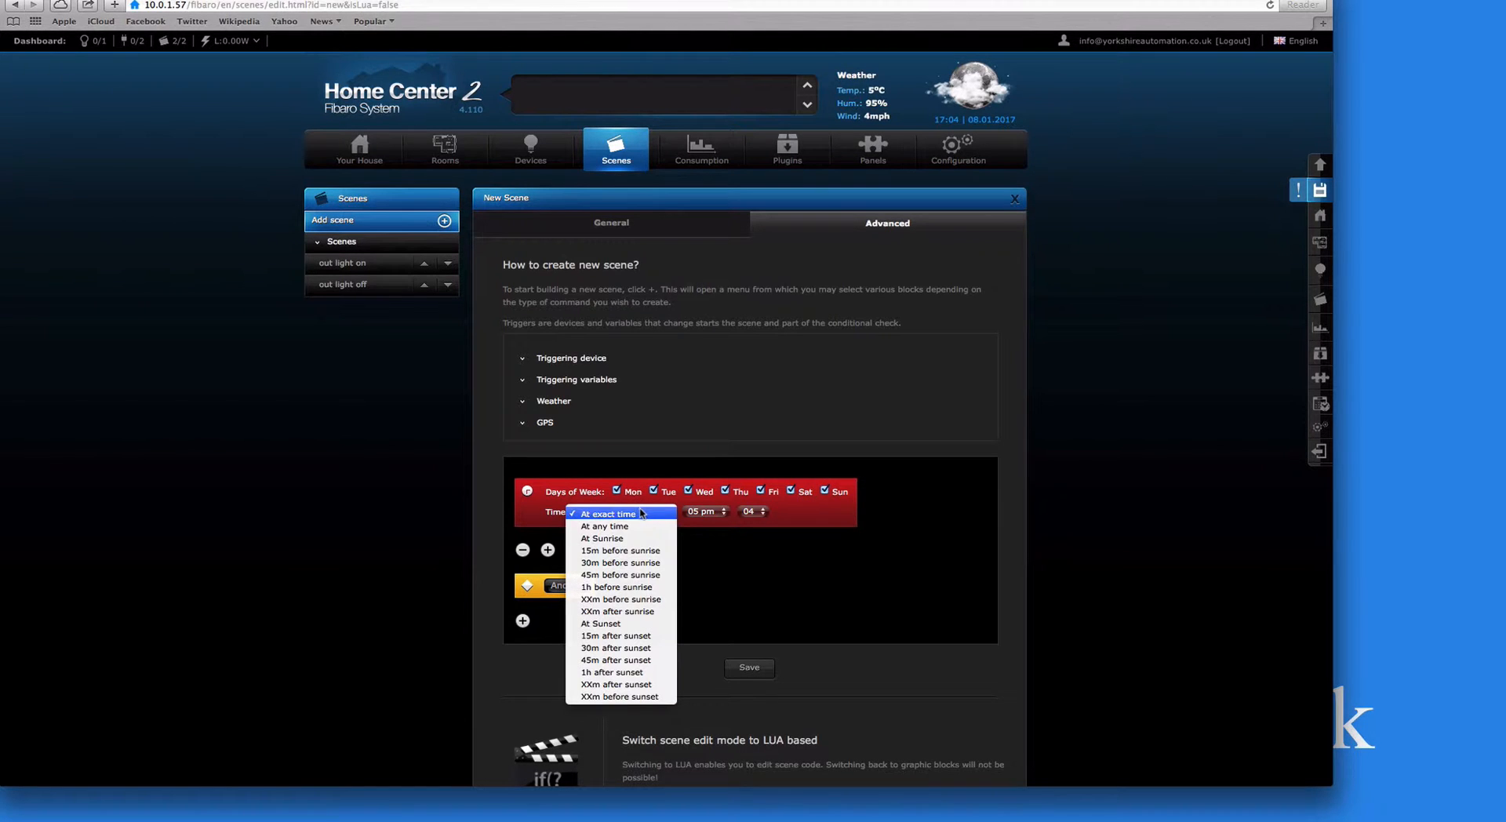
{"action": "left_click", "coordinate": [639, 539]}
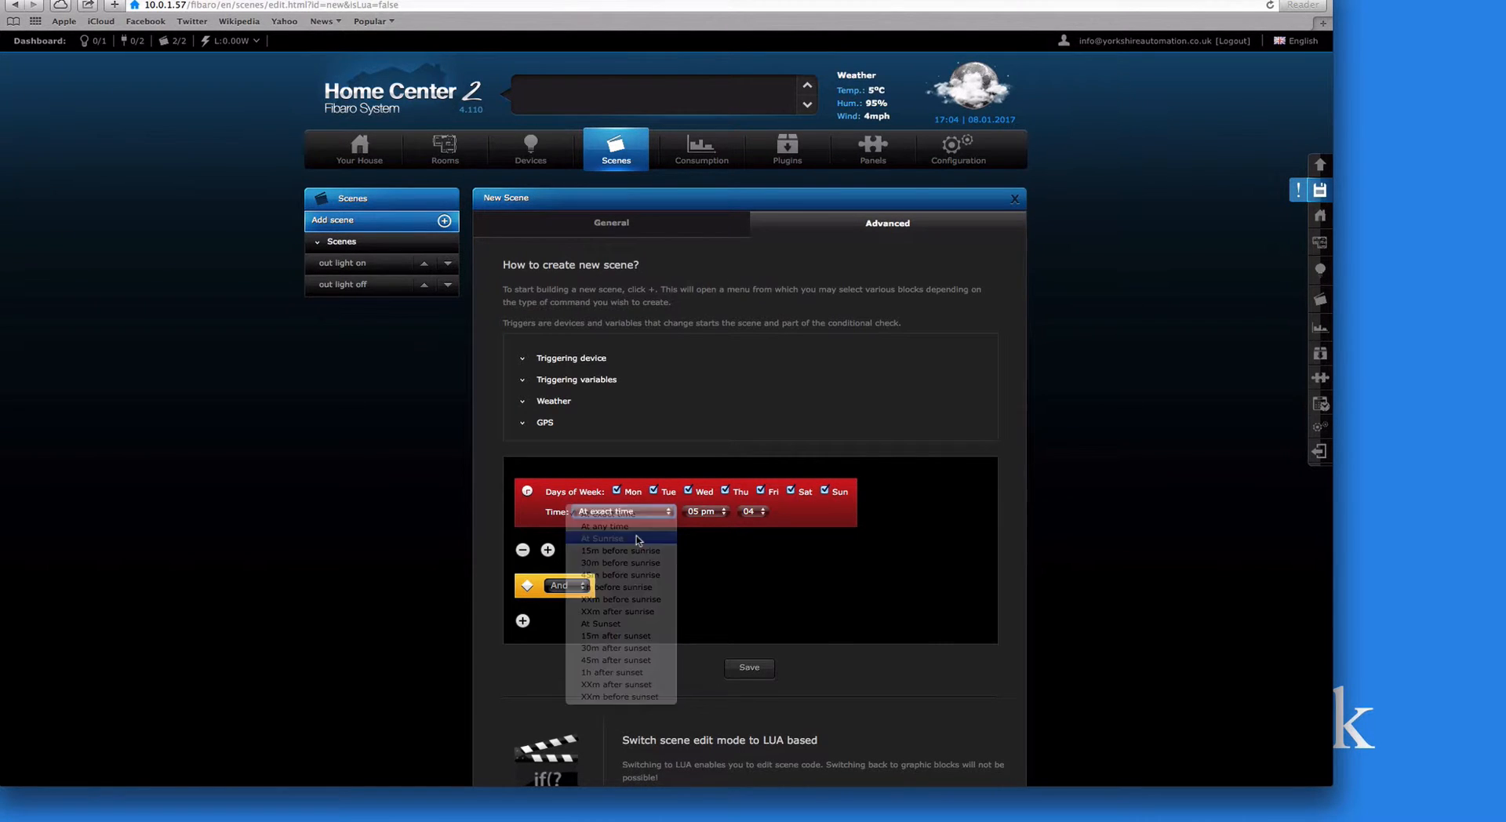
Change the operator after the sunrise timer to Then and add the dayOrNight variable as the action
{"action": "left_click", "coordinate": [558, 587]}
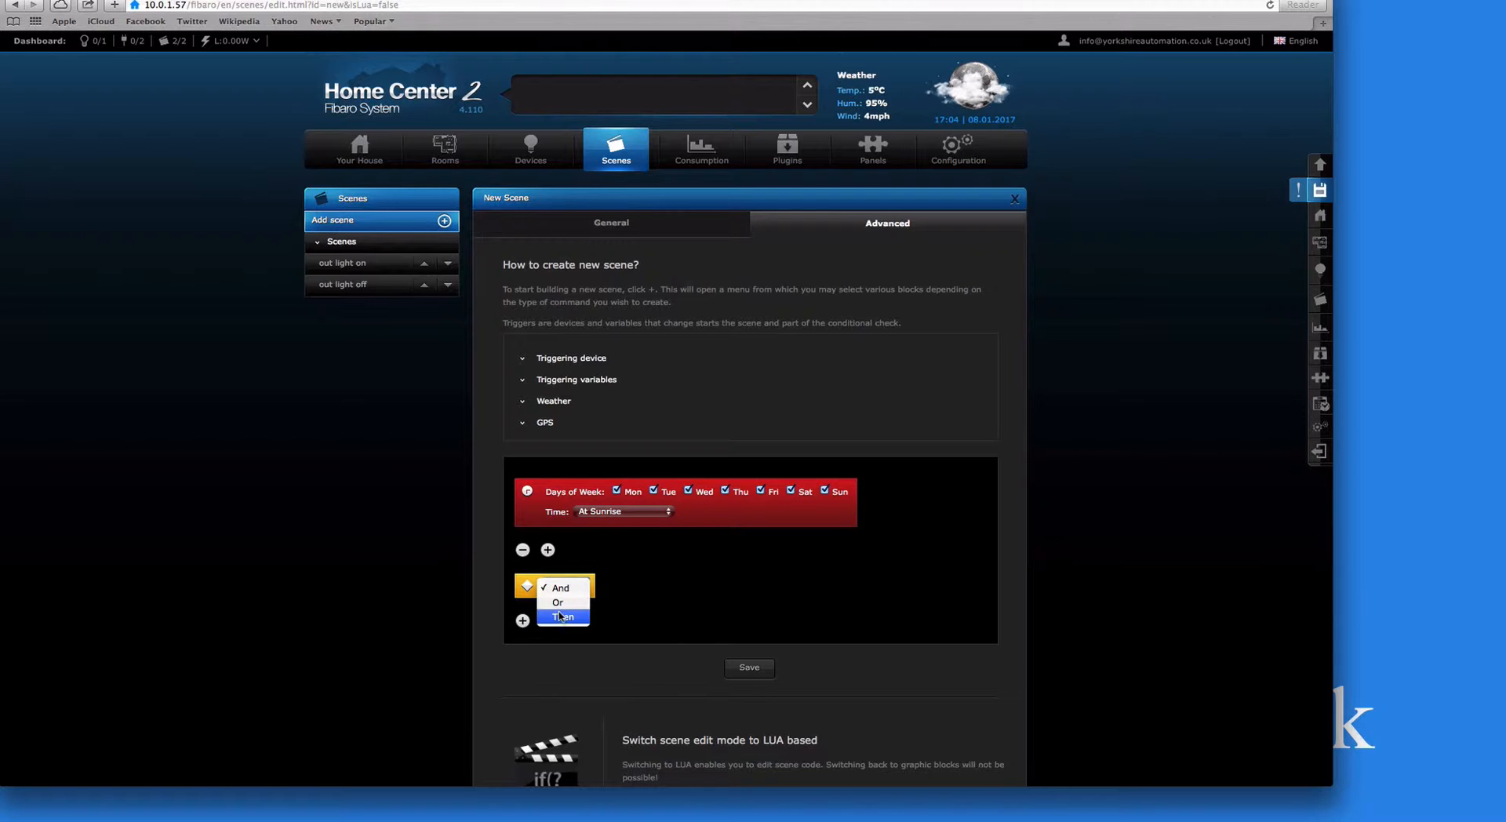
{"action": "left_click", "coordinate": [561, 617]}
{"action": "left_click", "coordinate": [523, 621]}
{"action": "scroll", "coordinate": [524, 624], "scroll_direction": "down", "scroll_amount": 1}
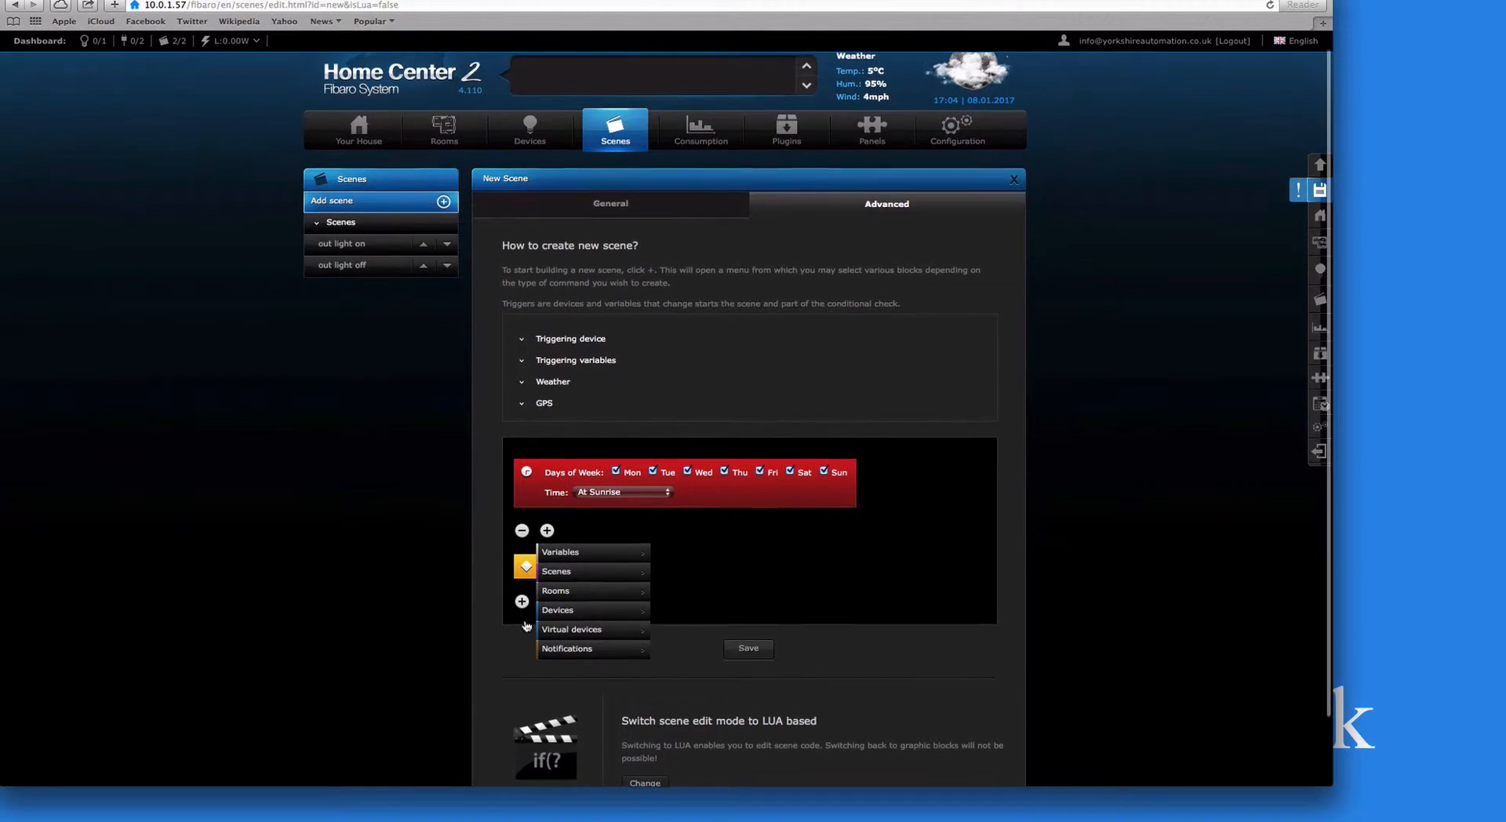
{"action": "mouse_move", "coordinate": [561, 557]}
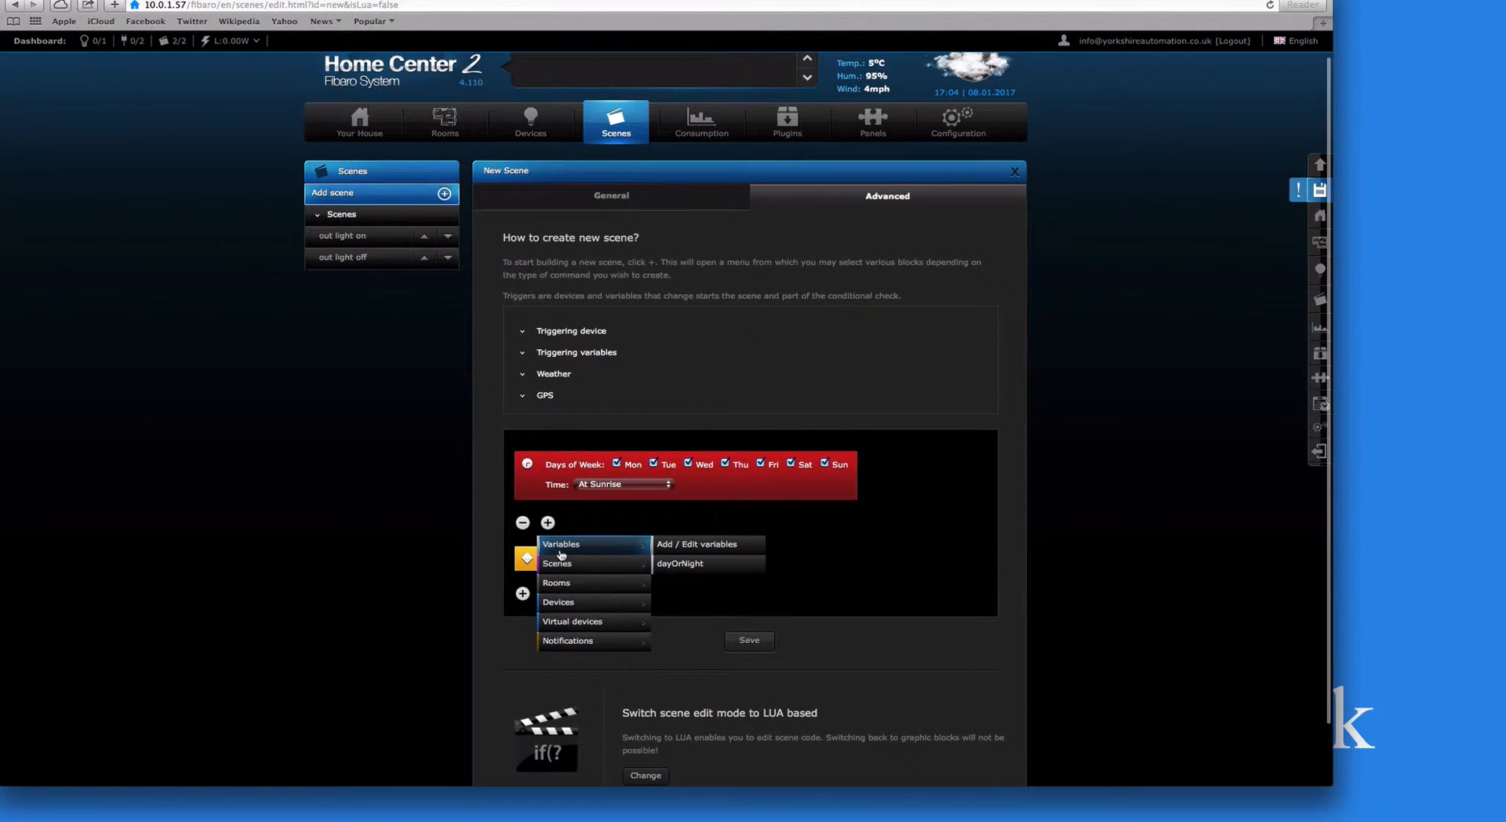
{"action": "left_click", "coordinate": [680, 565]}
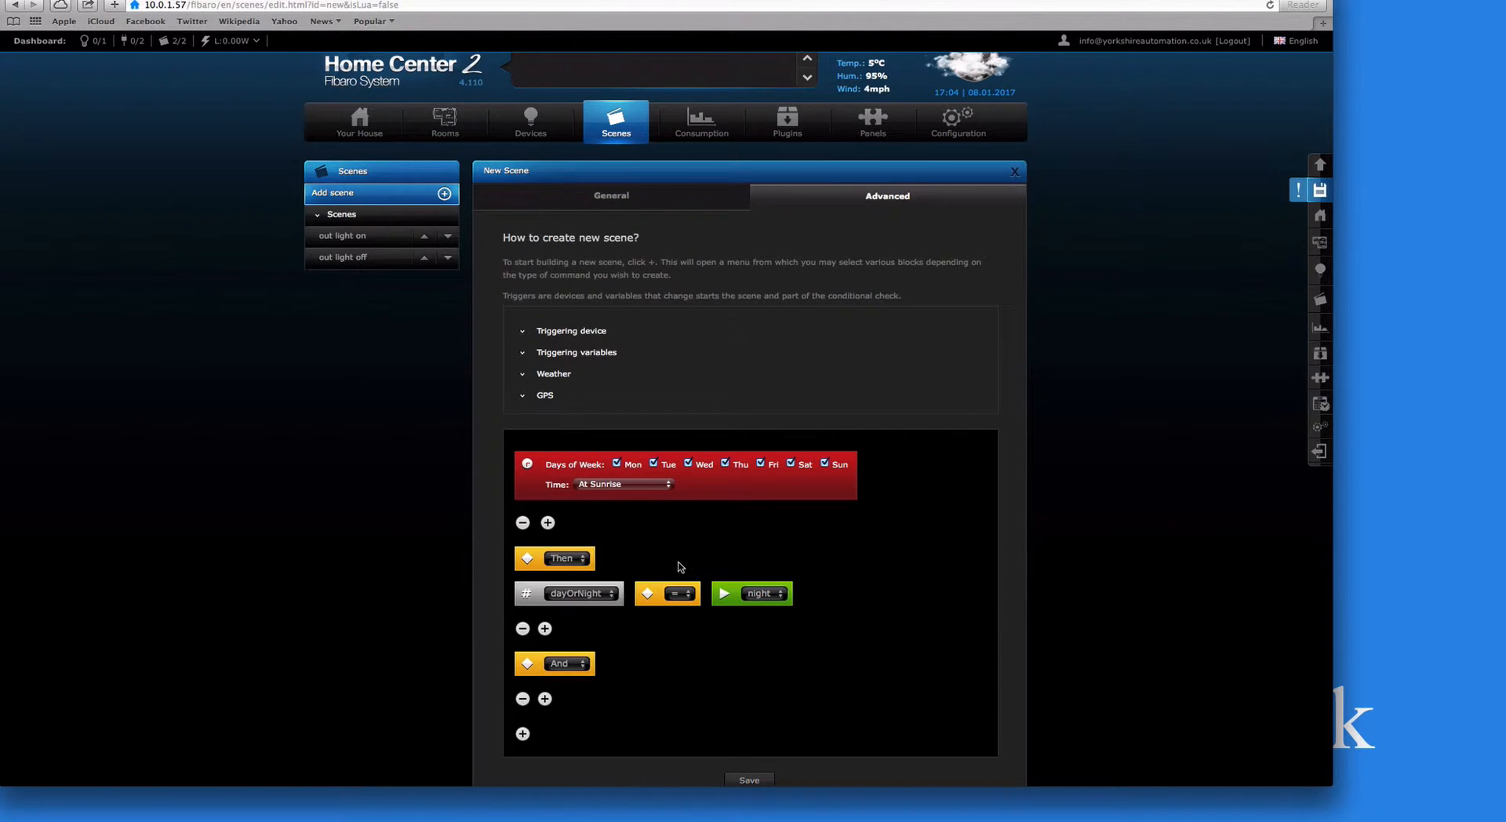
Set the dayOrNight action's value to day and save the scene
{"action": "left_click", "coordinate": [775, 592]}
{"action": "left_click", "coordinate": [766, 590]}
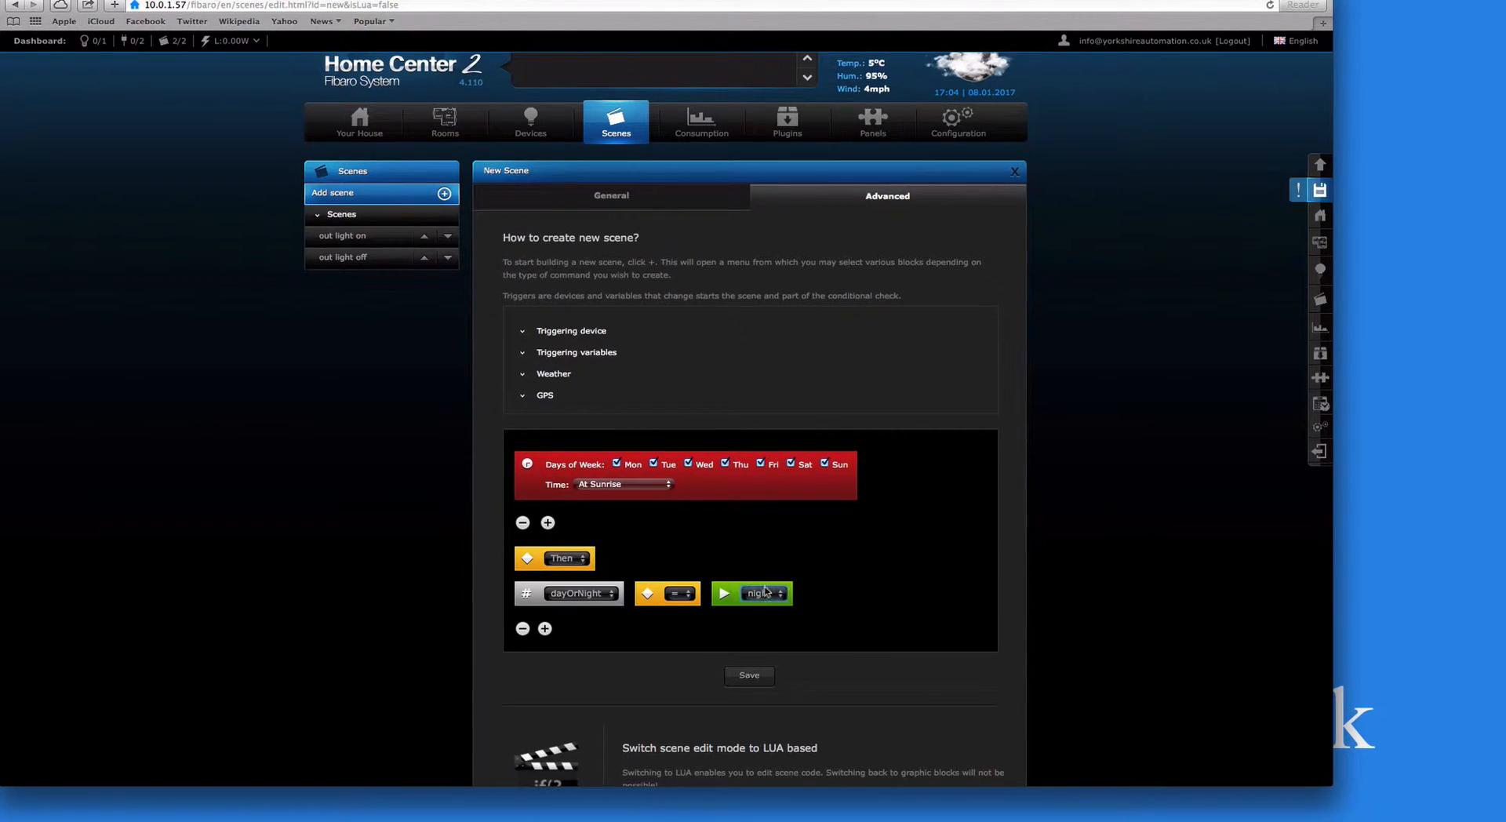
{"action": "left_click", "coordinate": [765, 590]}
{"action": "left_click", "coordinate": [758, 579]}
{"action": "left_click", "coordinate": [755, 682]}
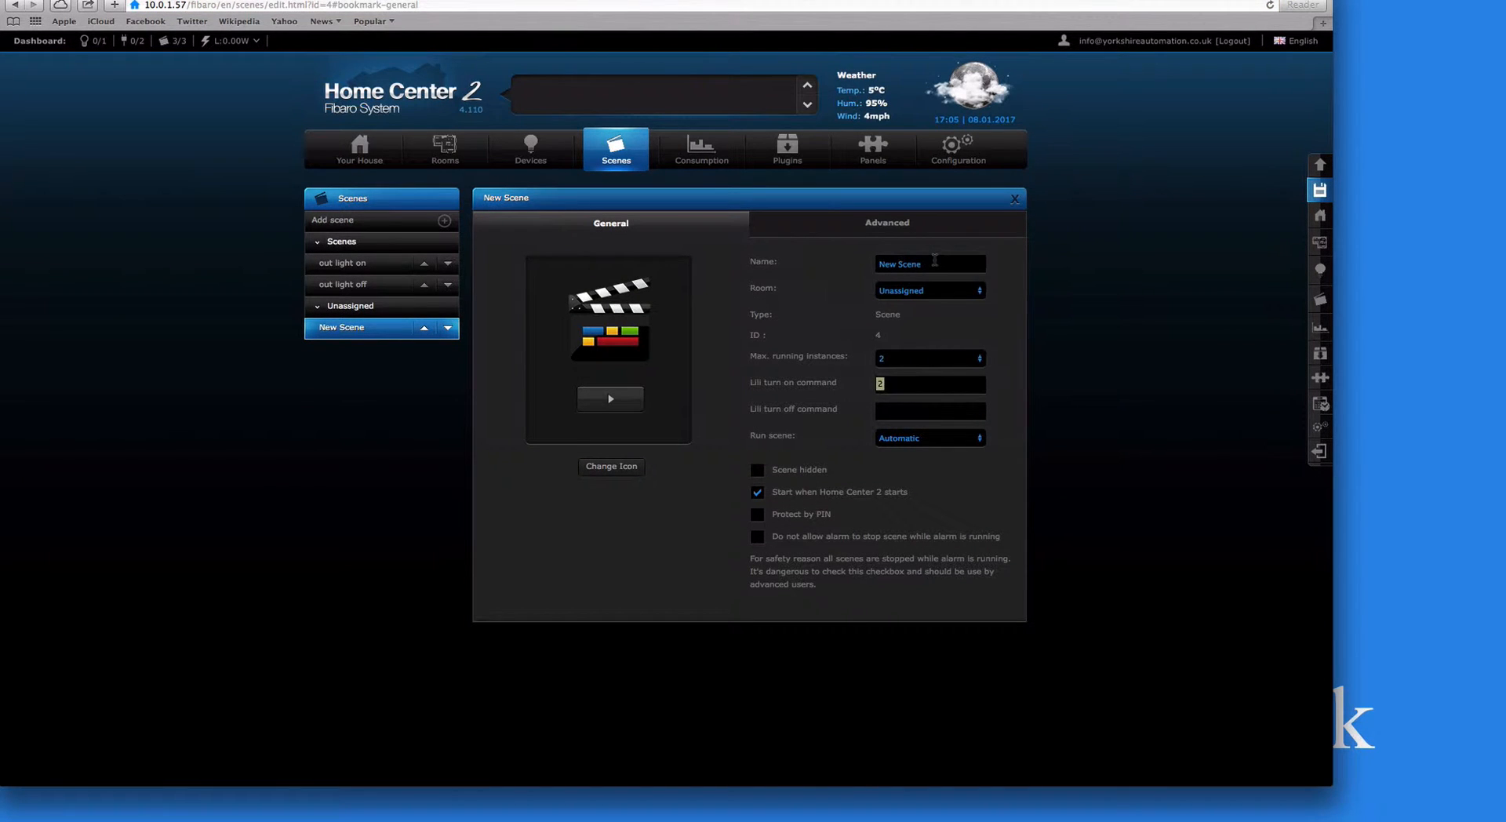
Name the sunrise scene daytime, assign it to the Scenes room, disallow alarms from stopping it, and save
{"action": "left_click", "coordinate": [934, 263]}
{"action": "type", "text": "daytime"}
{"action": "left_click", "coordinate": [922, 291]}
{"action": "left_click", "coordinate": [912, 277]}
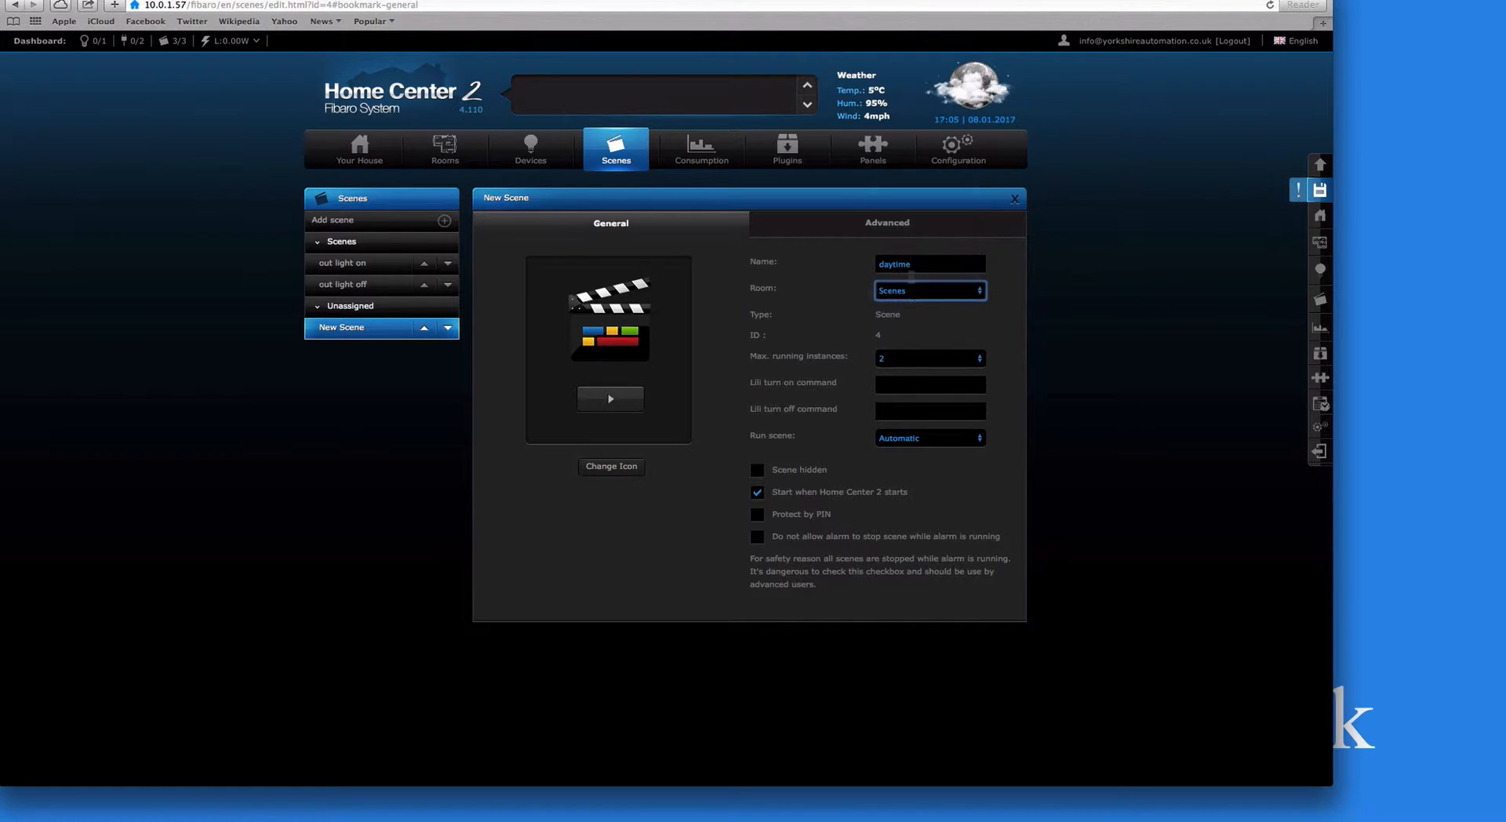
{"action": "left_click", "coordinate": [796, 538]}
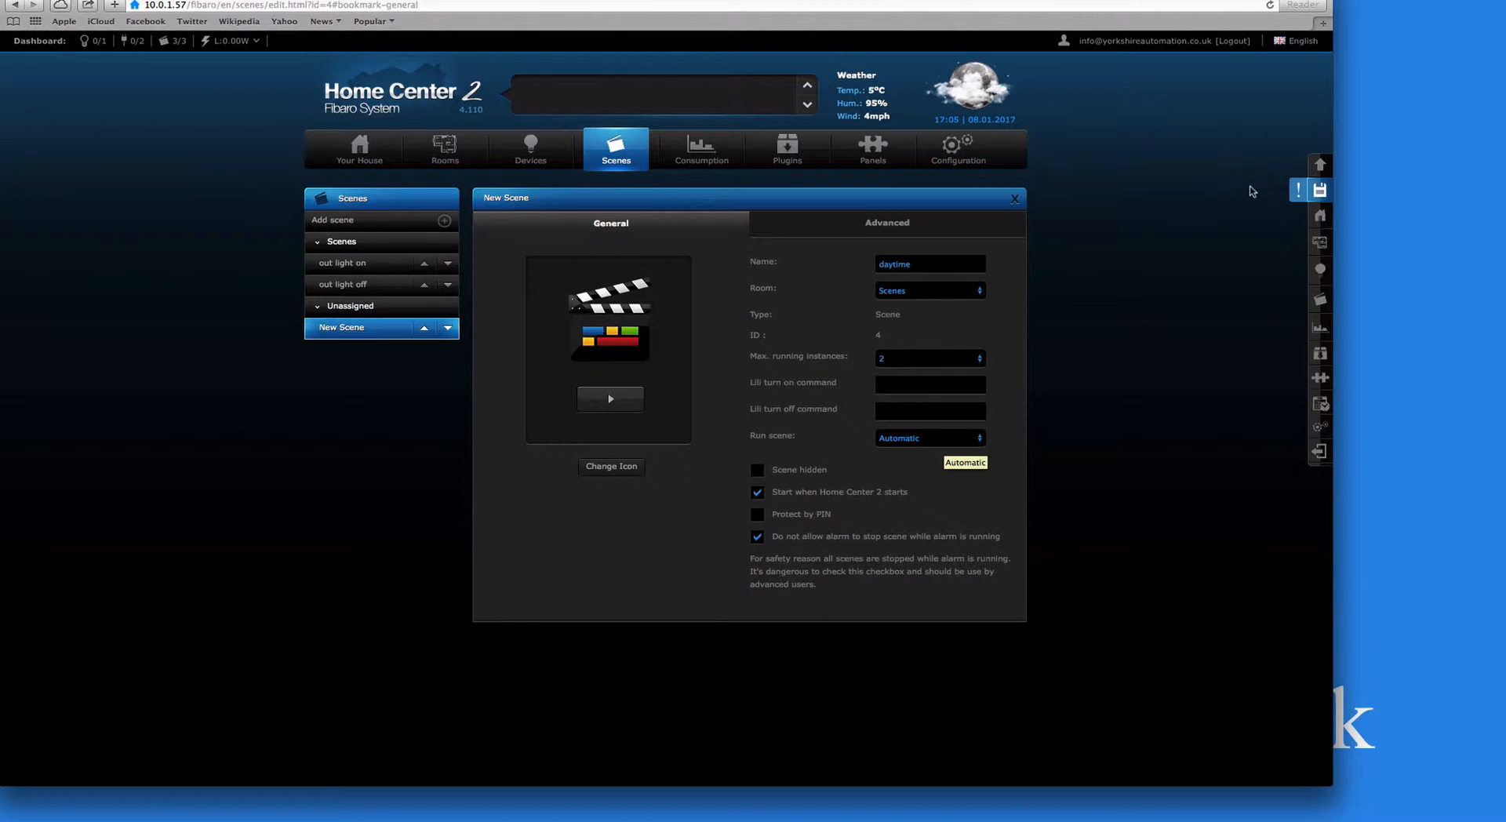
{"action": "left_click", "coordinate": [1321, 190]}
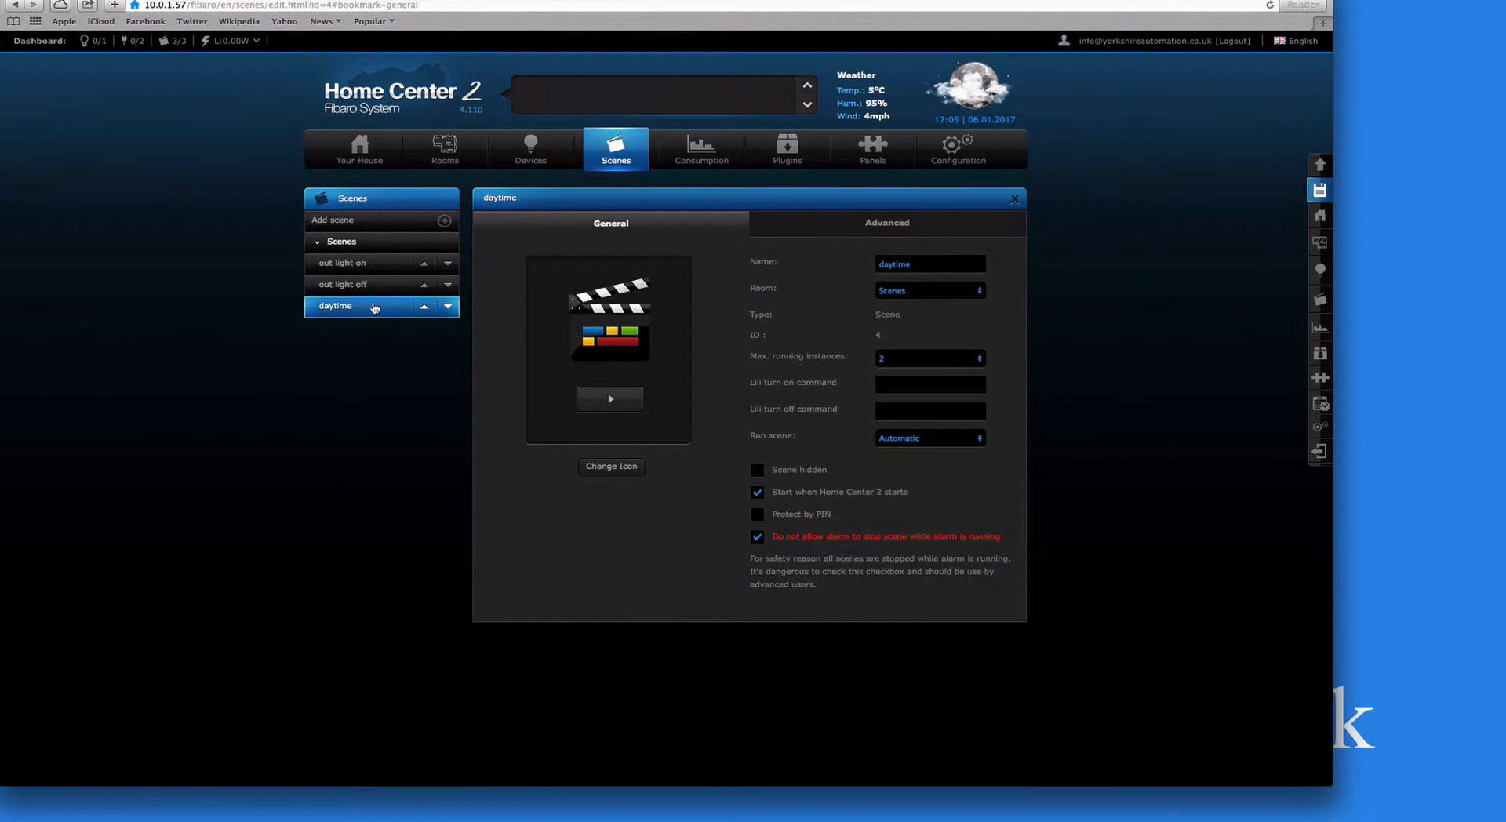
Create another scene using graphic blocks and add a Days of Week timer to it
{"action": "left_click", "coordinate": [356, 226]}
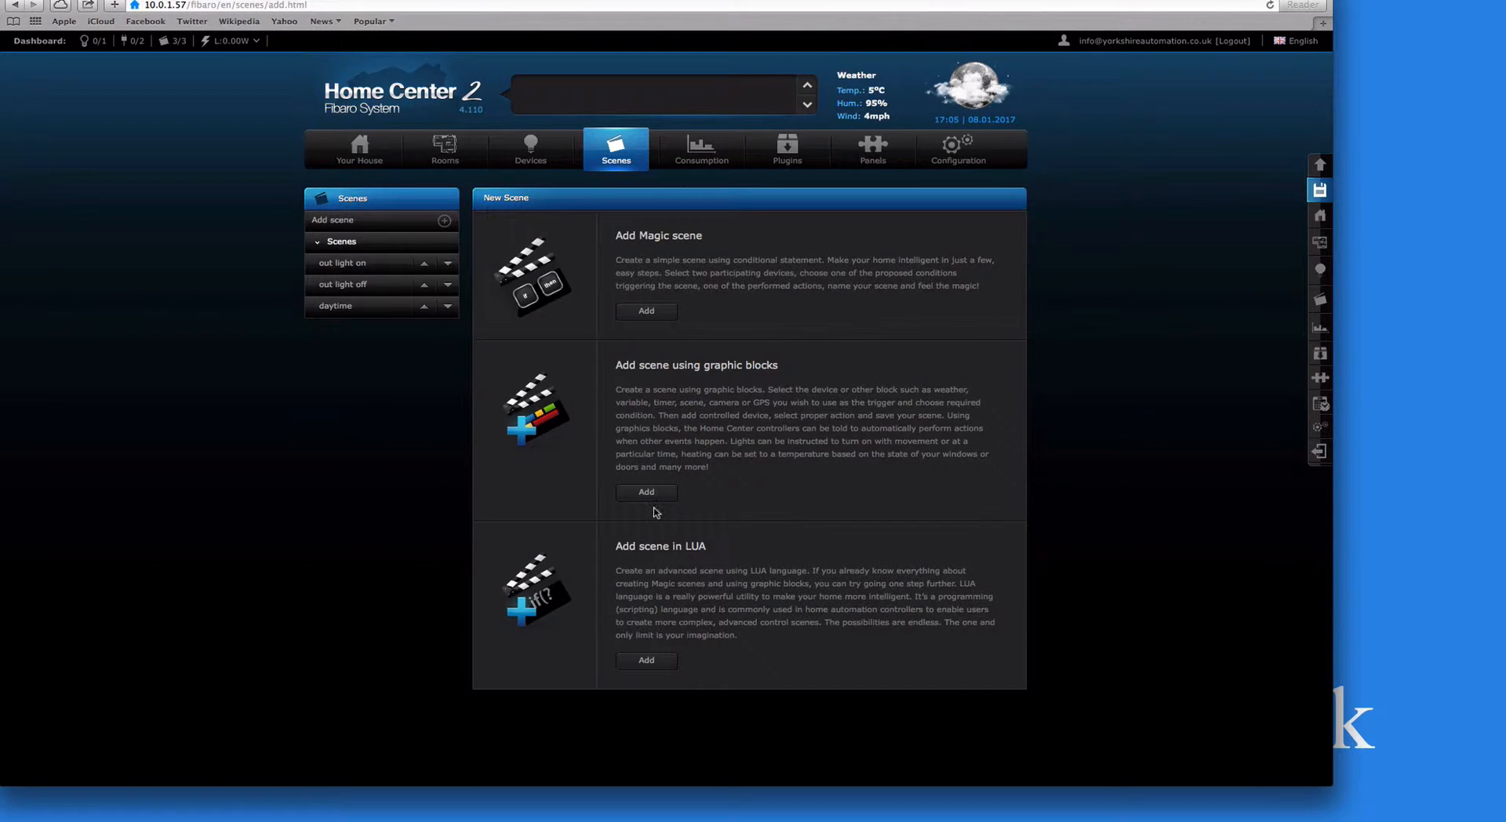
{"action": "left_click", "coordinate": [655, 499]}
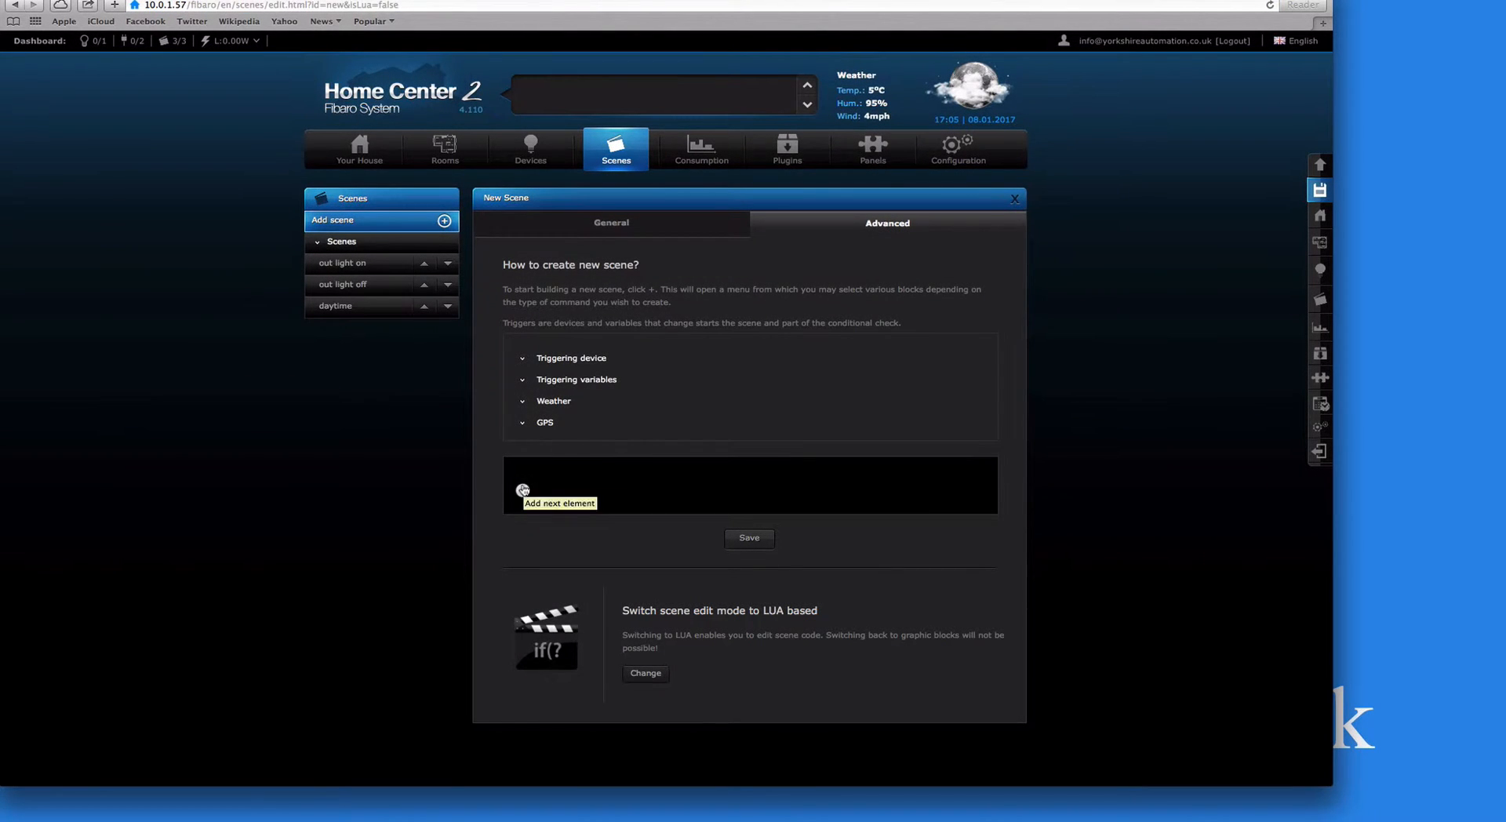
{"action": "left_click", "coordinate": [523, 490]}
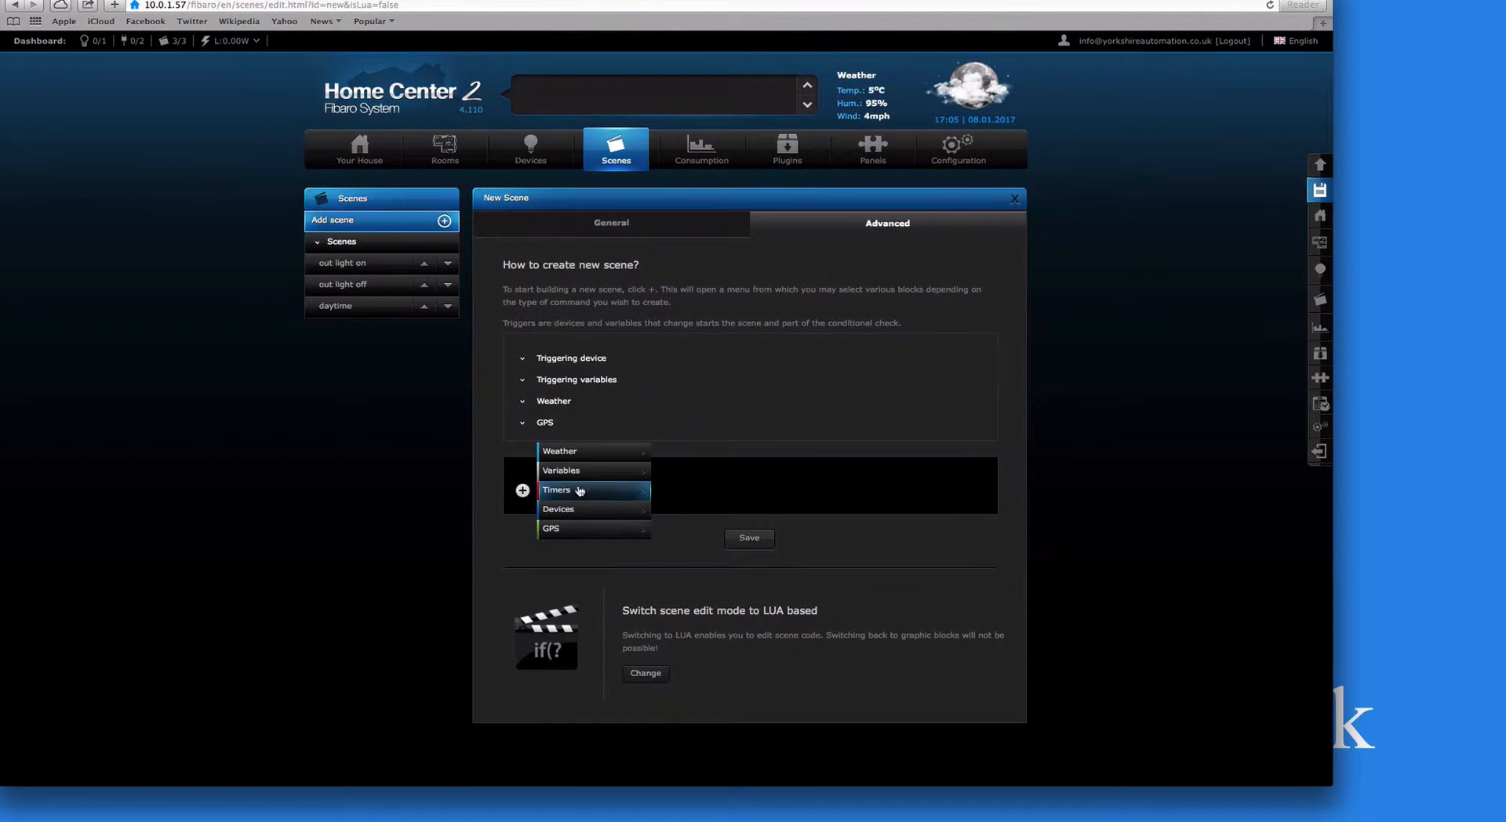
{"action": "mouse_move", "coordinate": [627, 494]}
{"action": "left_click", "coordinate": [682, 509]}
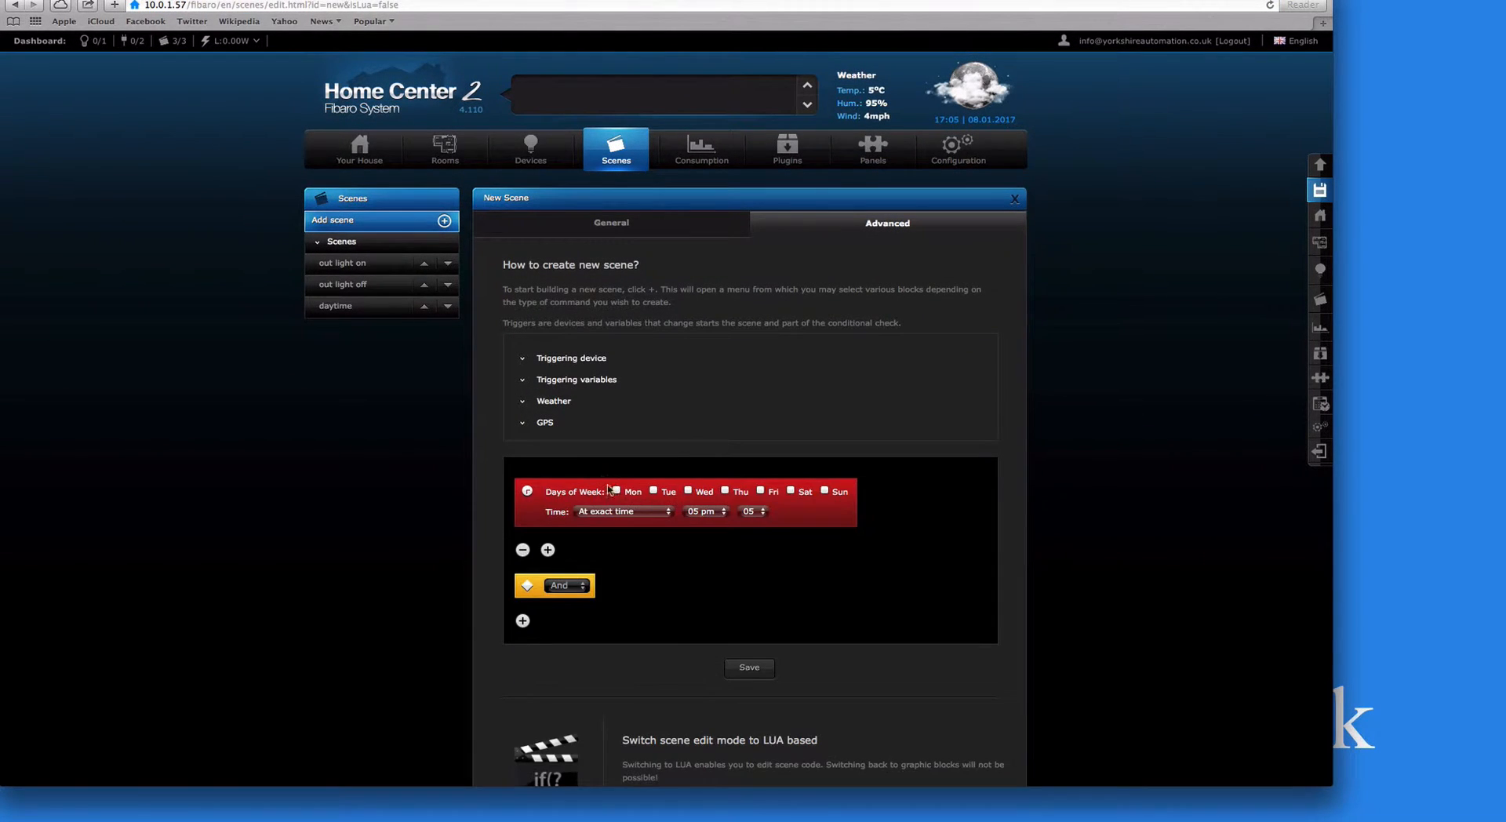
Set the timer to run every day from Monday to Sunday, with its time set to At Sunset
{"action": "left_click", "coordinate": [617, 492]}
{"action": "left_click", "coordinate": [654, 491]}
{"action": "left_click", "coordinate": [688, 491]}
{"action": "left_click", "coordinate": [725, 490]}
{"action": "left_click", "coordinate": [760, 490]}
{"action": "left_click", "coordinate": [791, 491]}
{"action": "left_click", "coordinate": [825, 491]}
{"action": "left_click", "coordinate": [660, 506]}
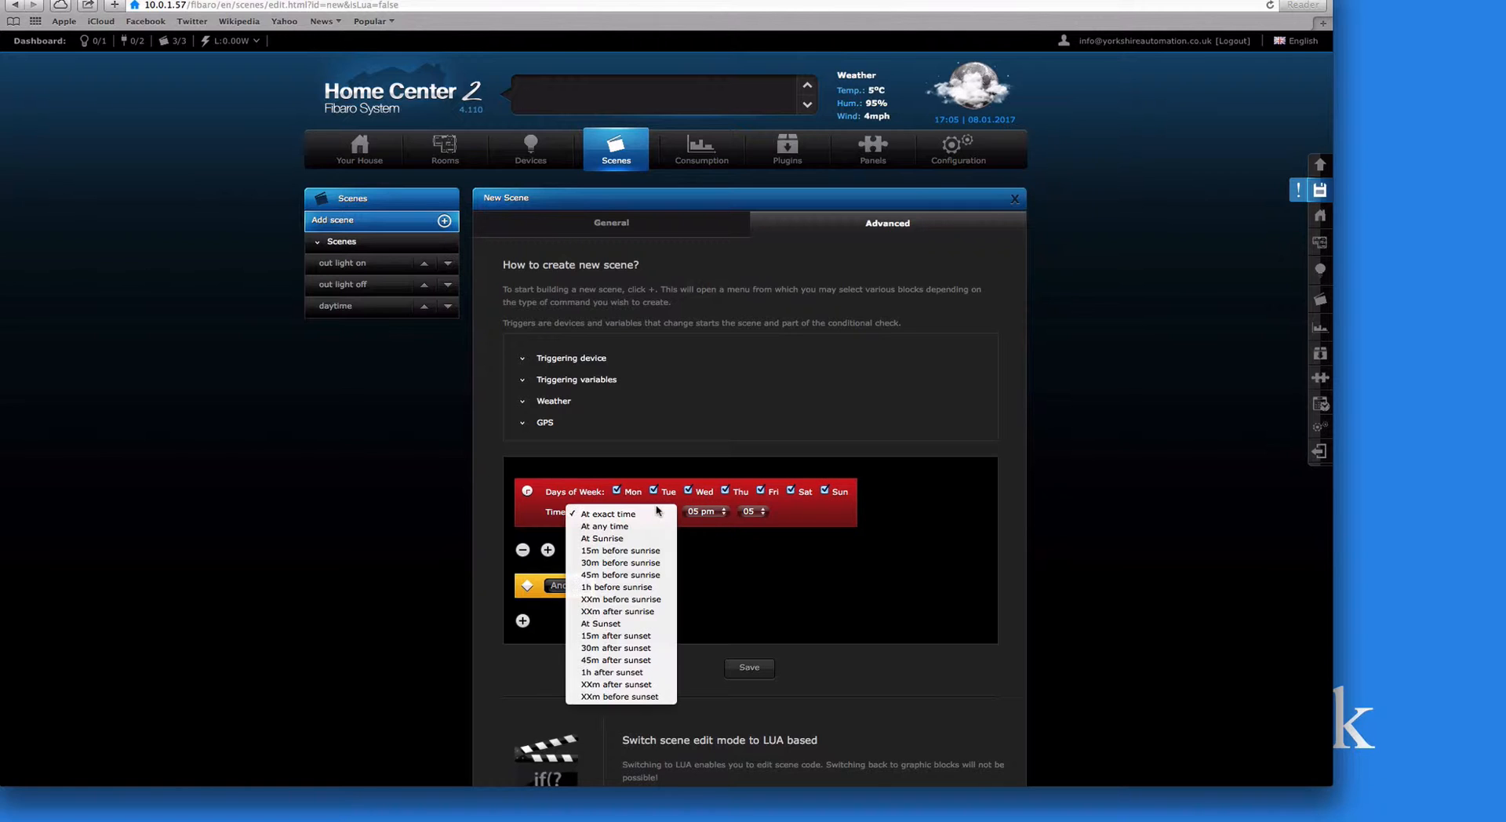
{"action": "left_click", "coordinate": [630, 624]}
Change the operator after the sunset timer to Then, add a dayOrNight action with the value night, and save the scene
{"action": "left_click", "coordinate": [576, 586]}
{"action": "left_click", "coordinate": [590, 619]}
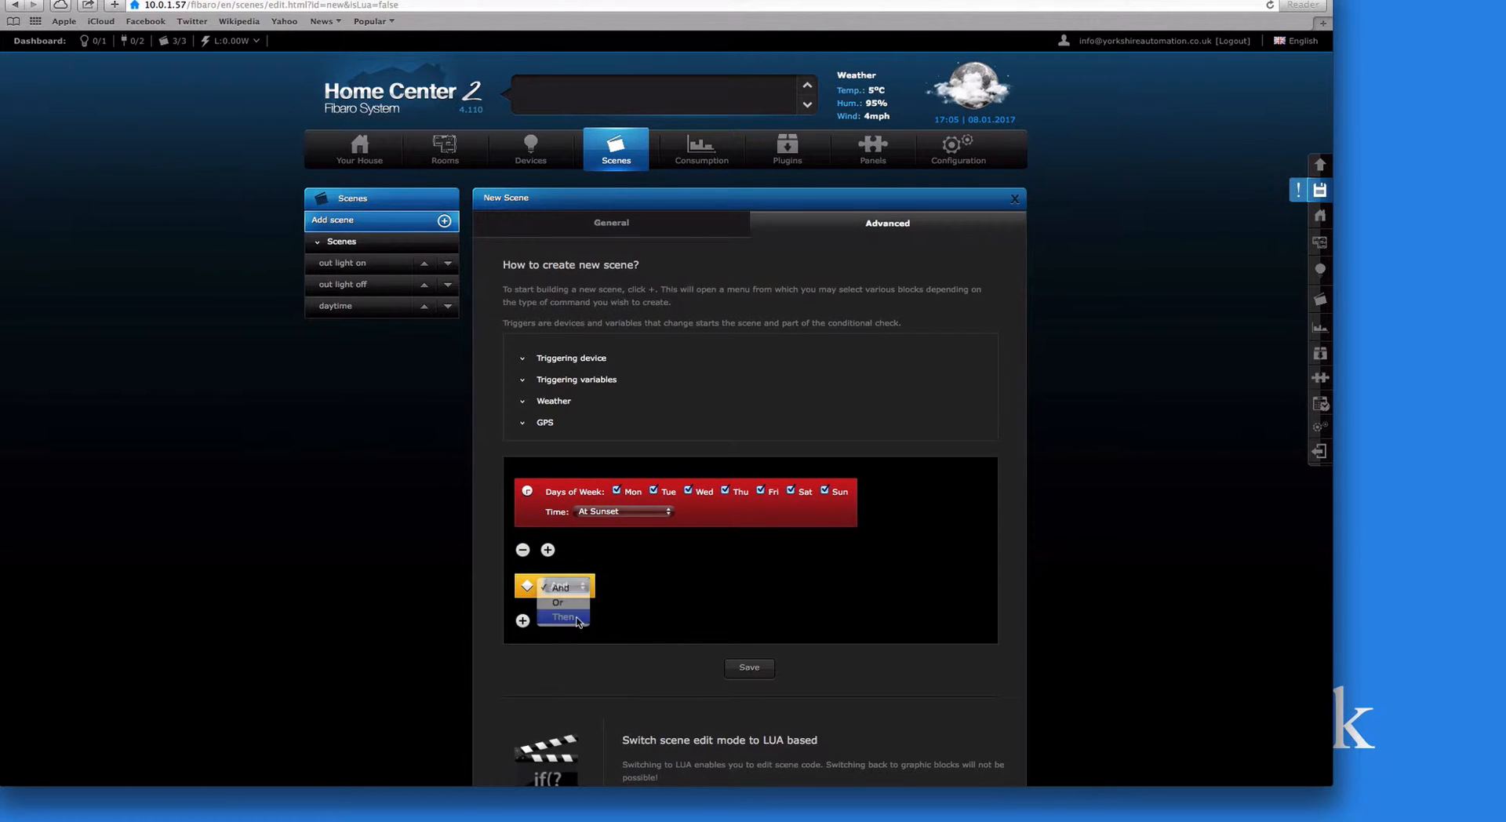
{"action": "left_click", "coordinate": [522, 620]}
{"action": "mouse_move", "coordinate": [603, 573]}
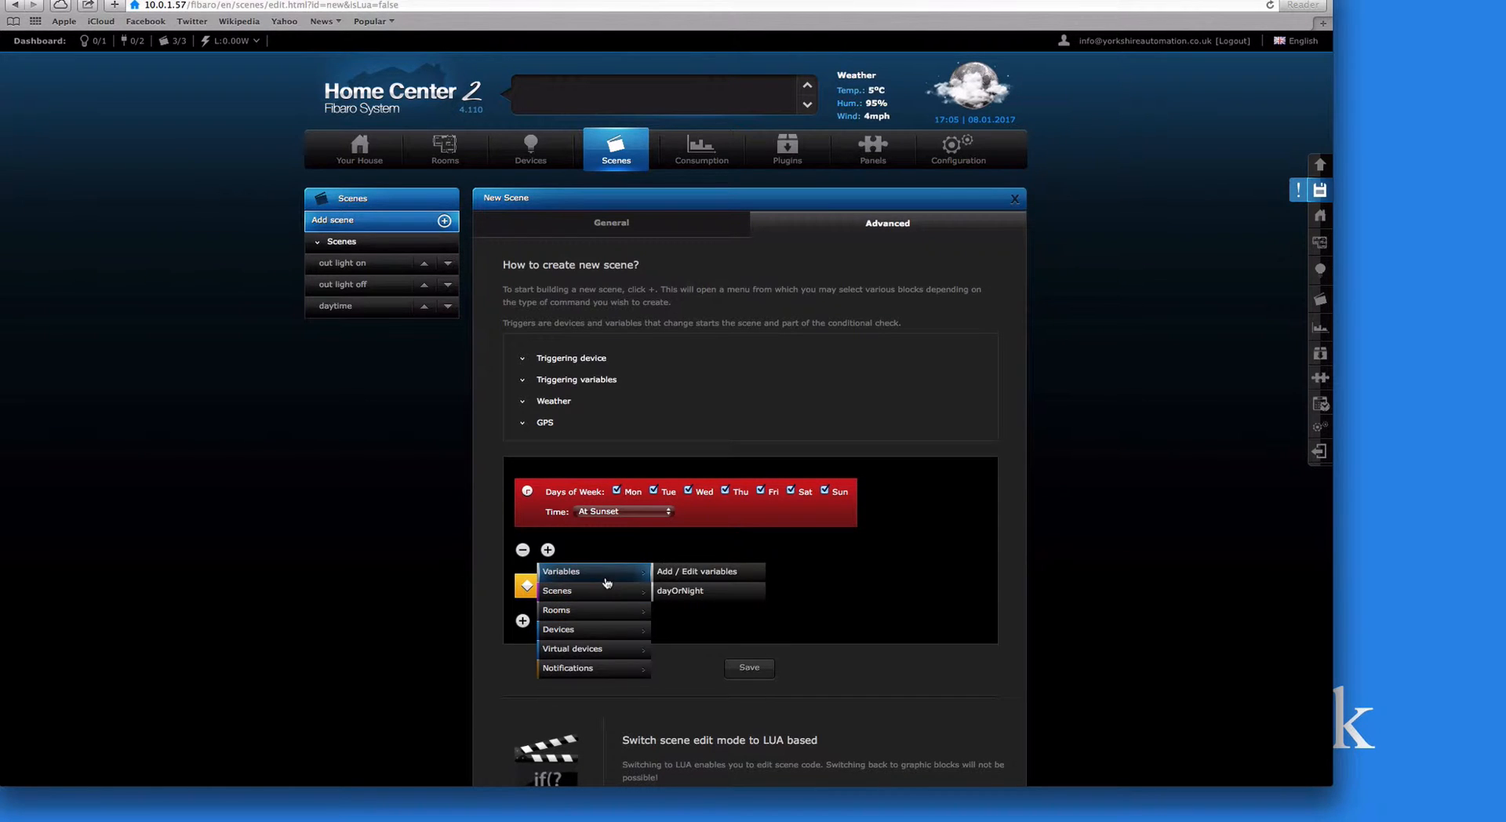
{"action": "left_click", "coordinate": [696, 594]}
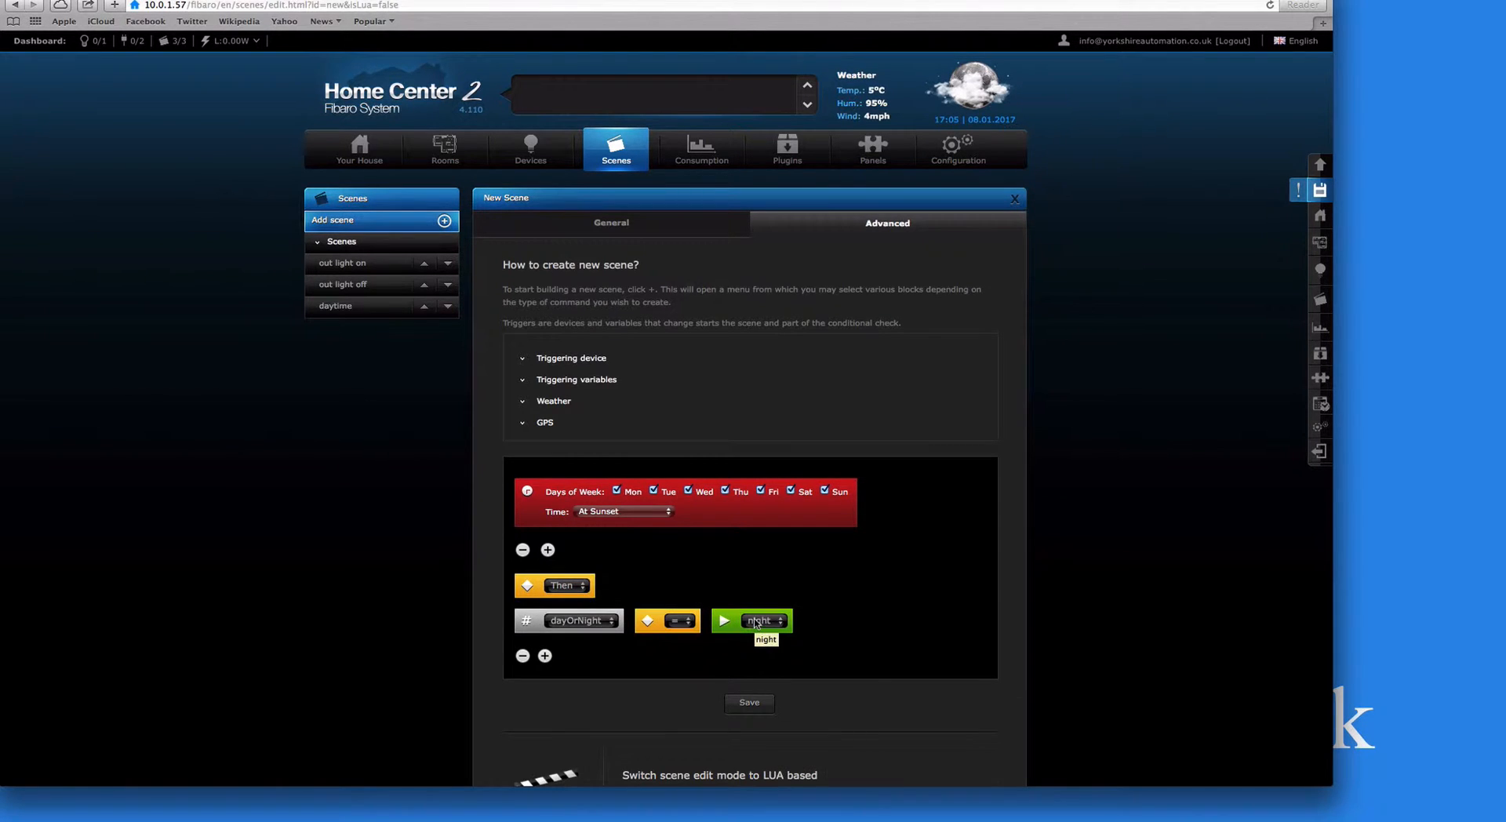
{"action": "left_click", "coordinate": [752, 702]}
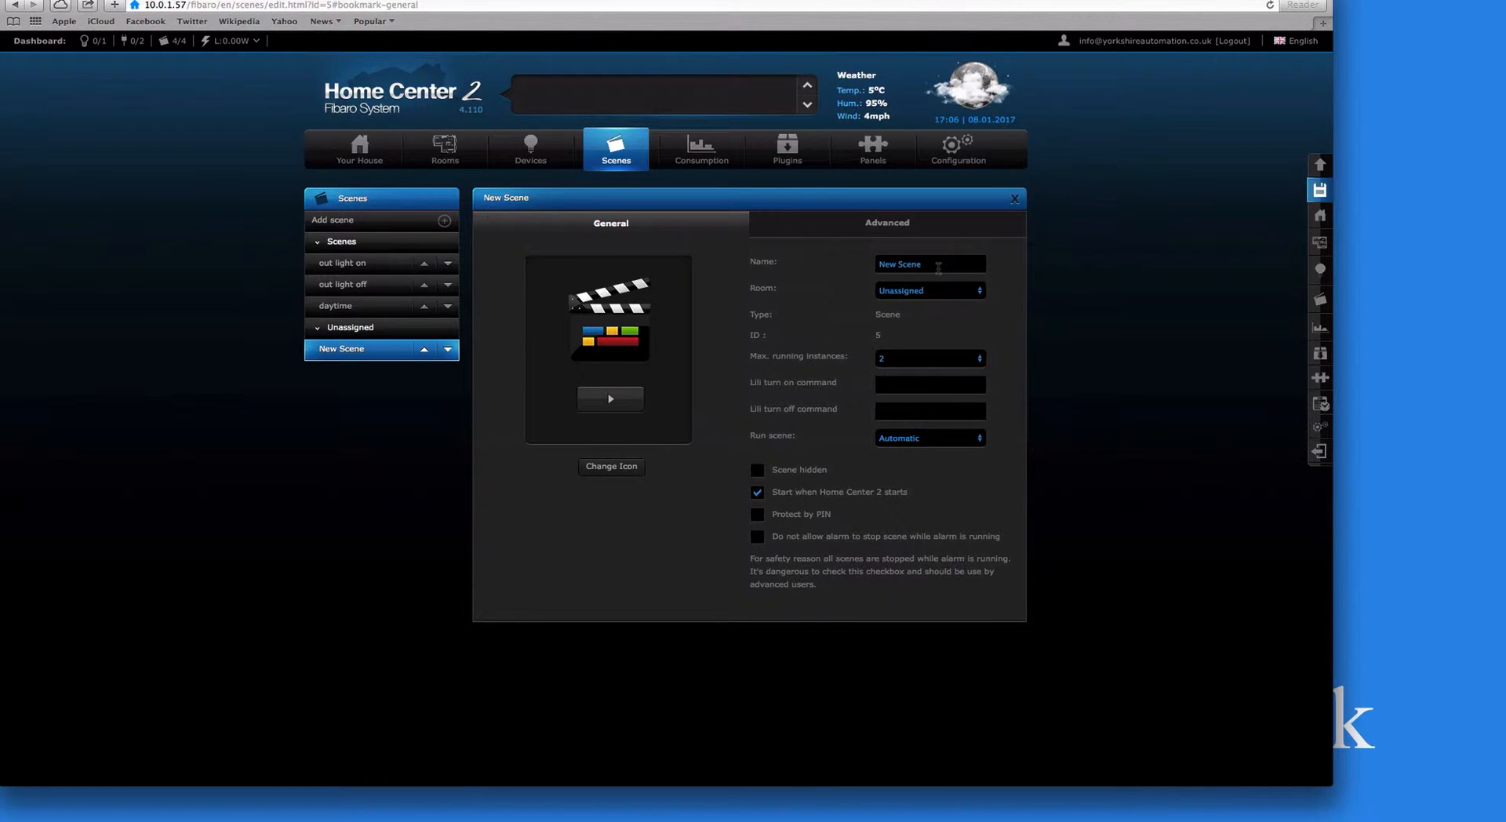
Name the sunset scene night time, assign it to the Scenes room, disallow alarms from stopping it, and save
{"action": "left_click", "coordinate": [938, 266]}
{"action": "type", "text": "night time"}
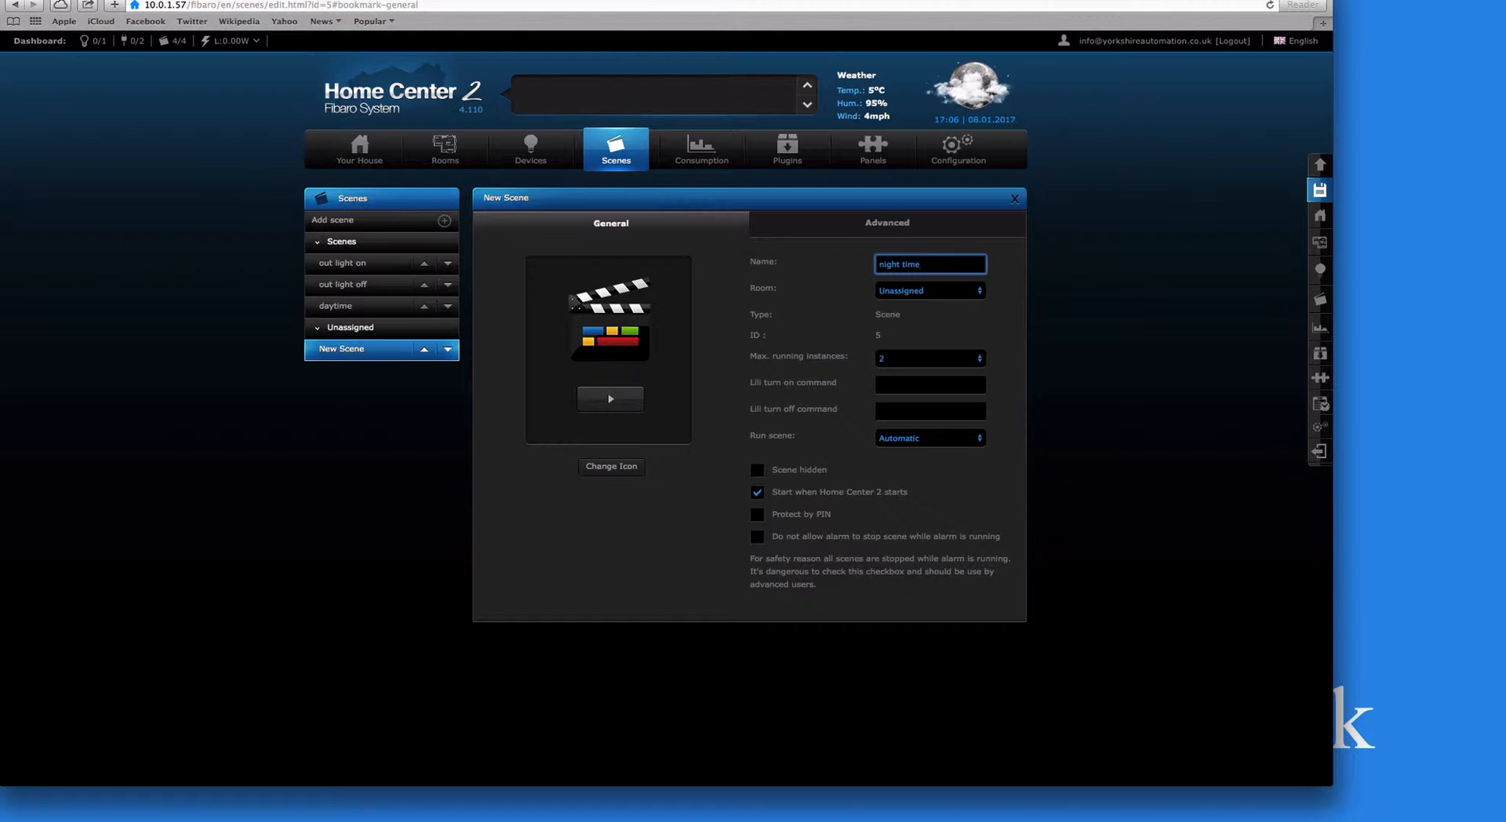
{"action": "left_click", "coordinate": [926, 290]}
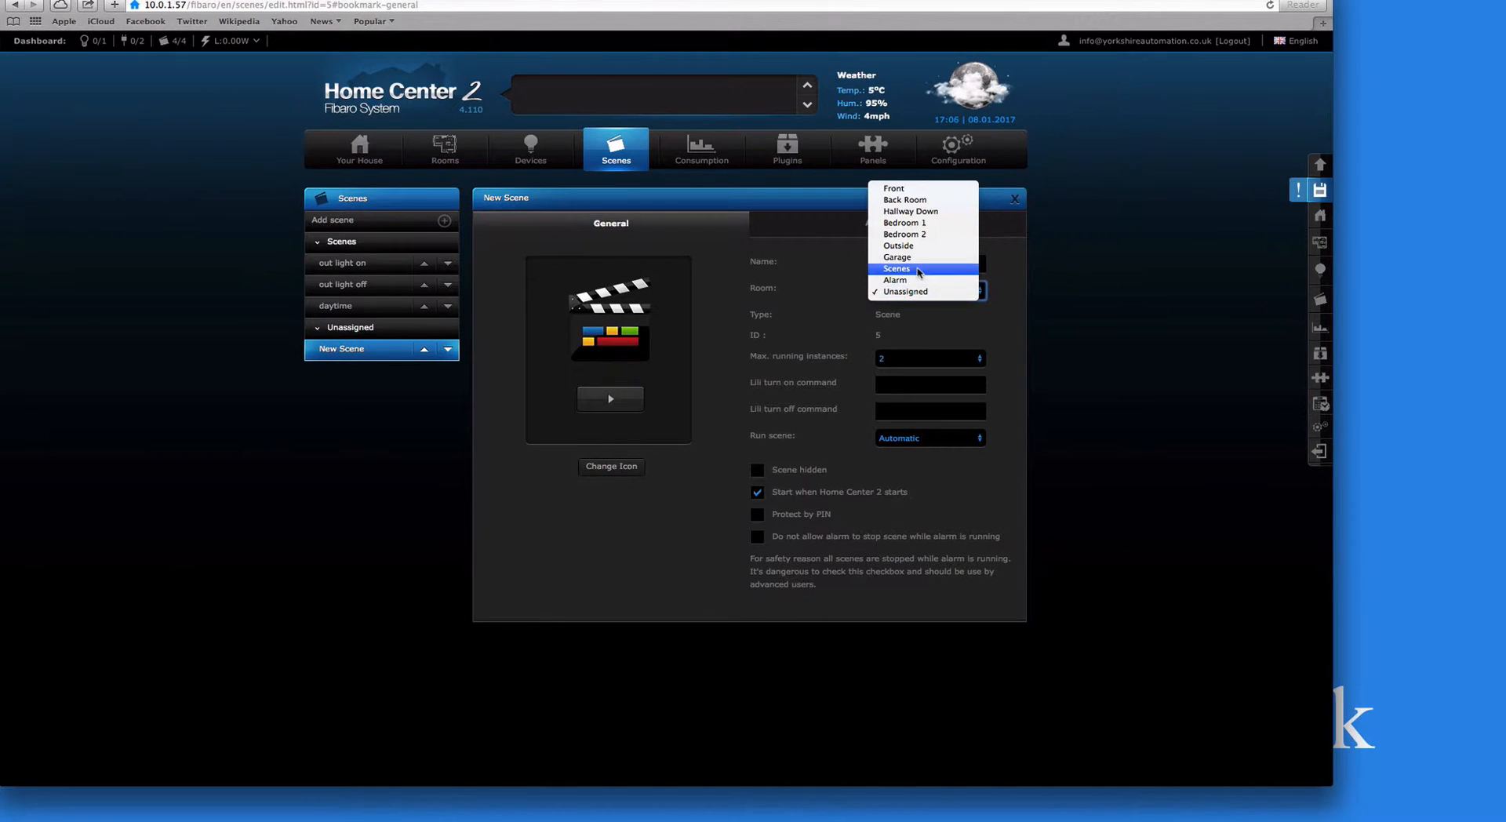
{"action": "left_click", "coordinate": [920, 271]}
{"action": "left_click", "coordinate": [812, 540]}
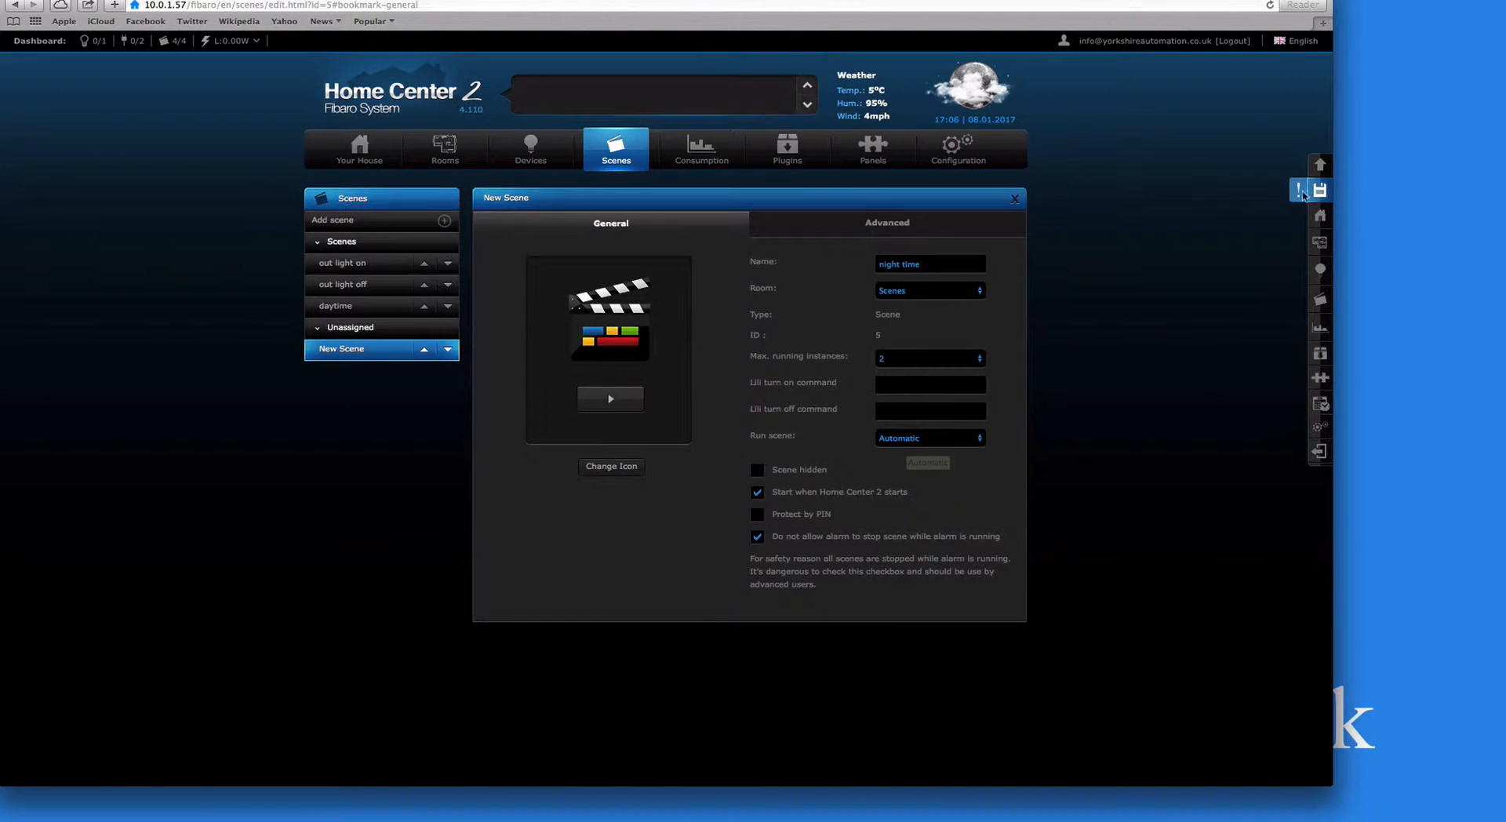
{"action": "left_click", "coordinate": [1303, 194]}
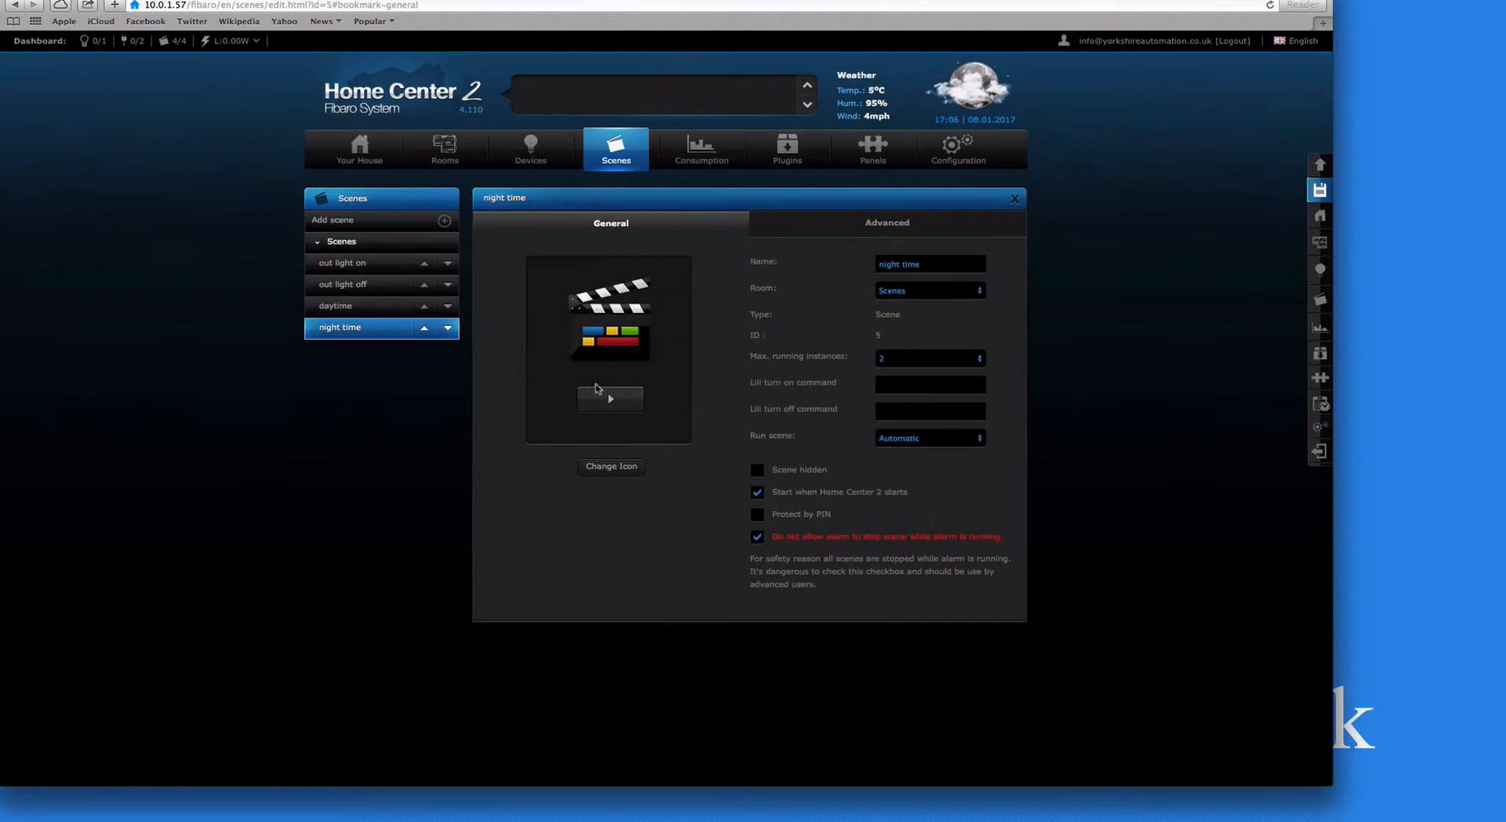
Return to the scenes overview and create a third scene using graphic blocks
{"action": "left_click", "coordinate": [643, 167]}
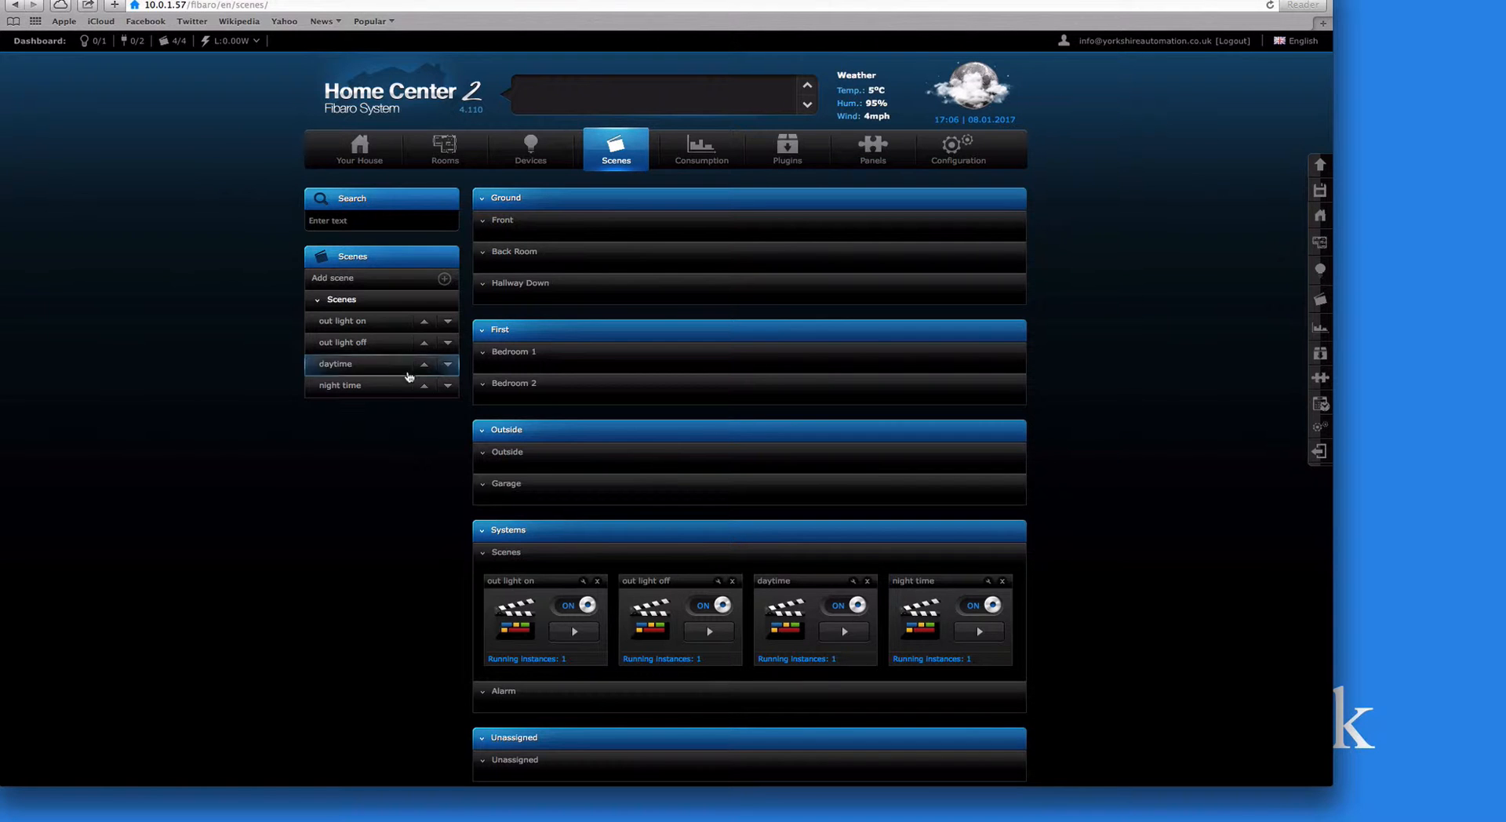
{"action": "left_click", "coordinate": [372, 279]}
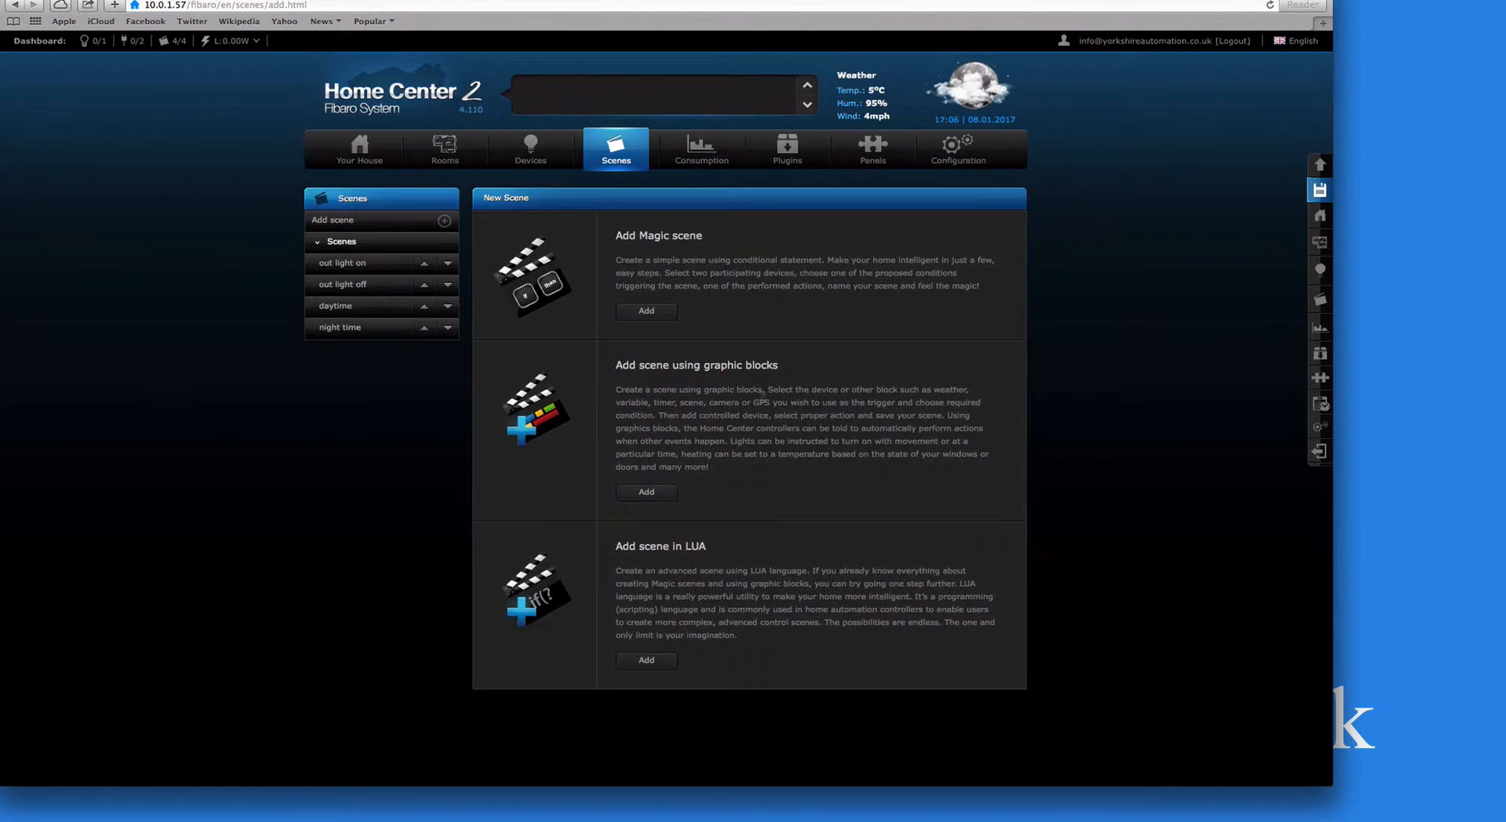
{"action": "left_click", "coordinate": [645, 494]}
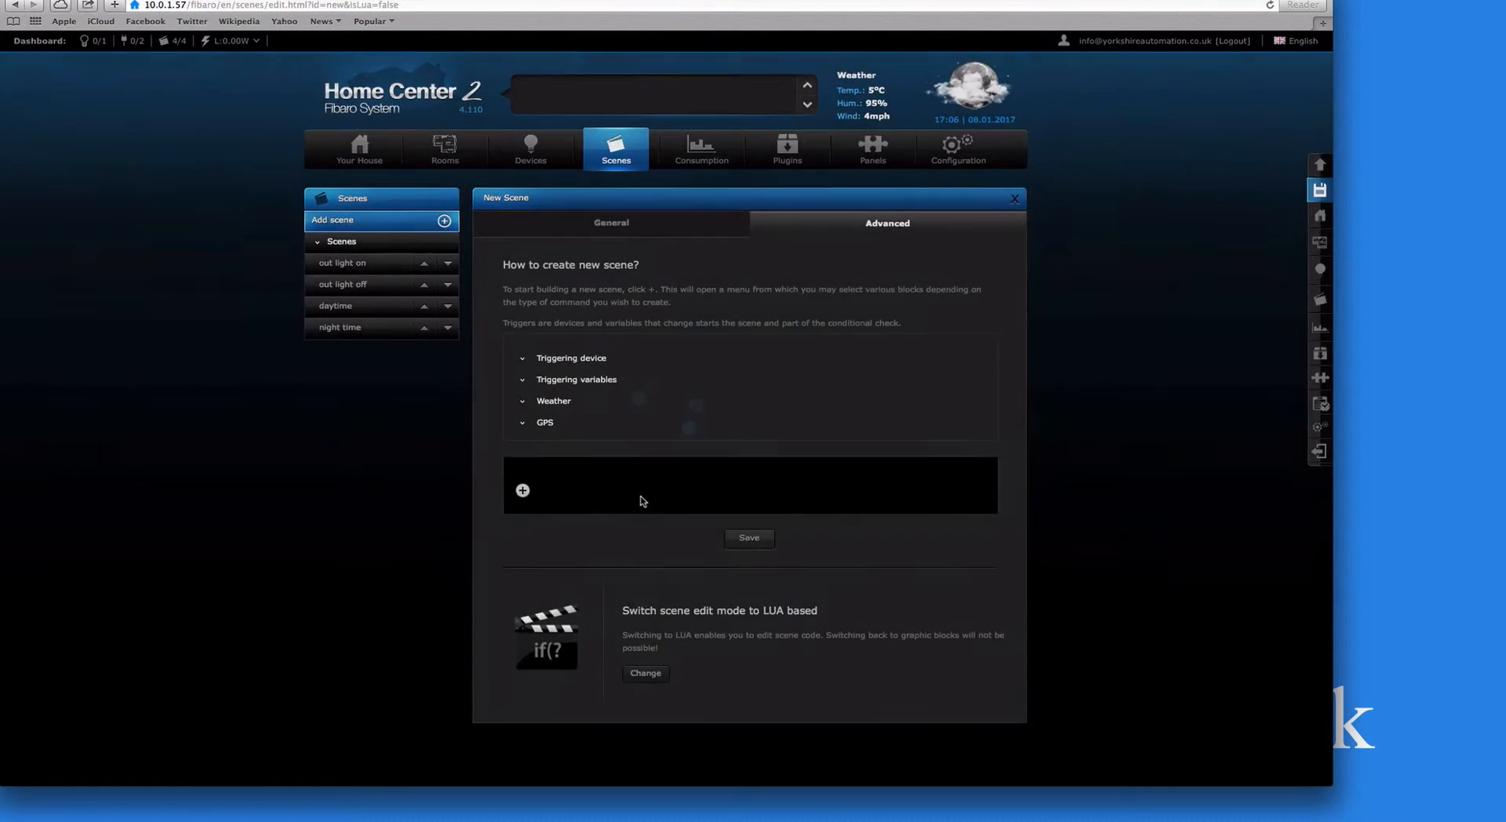
Add the Front Sensor from the Alarm room under Systems as the triggering device, with its state set to Breached
{"action": "left_click", "coordinate": [523, 491]}
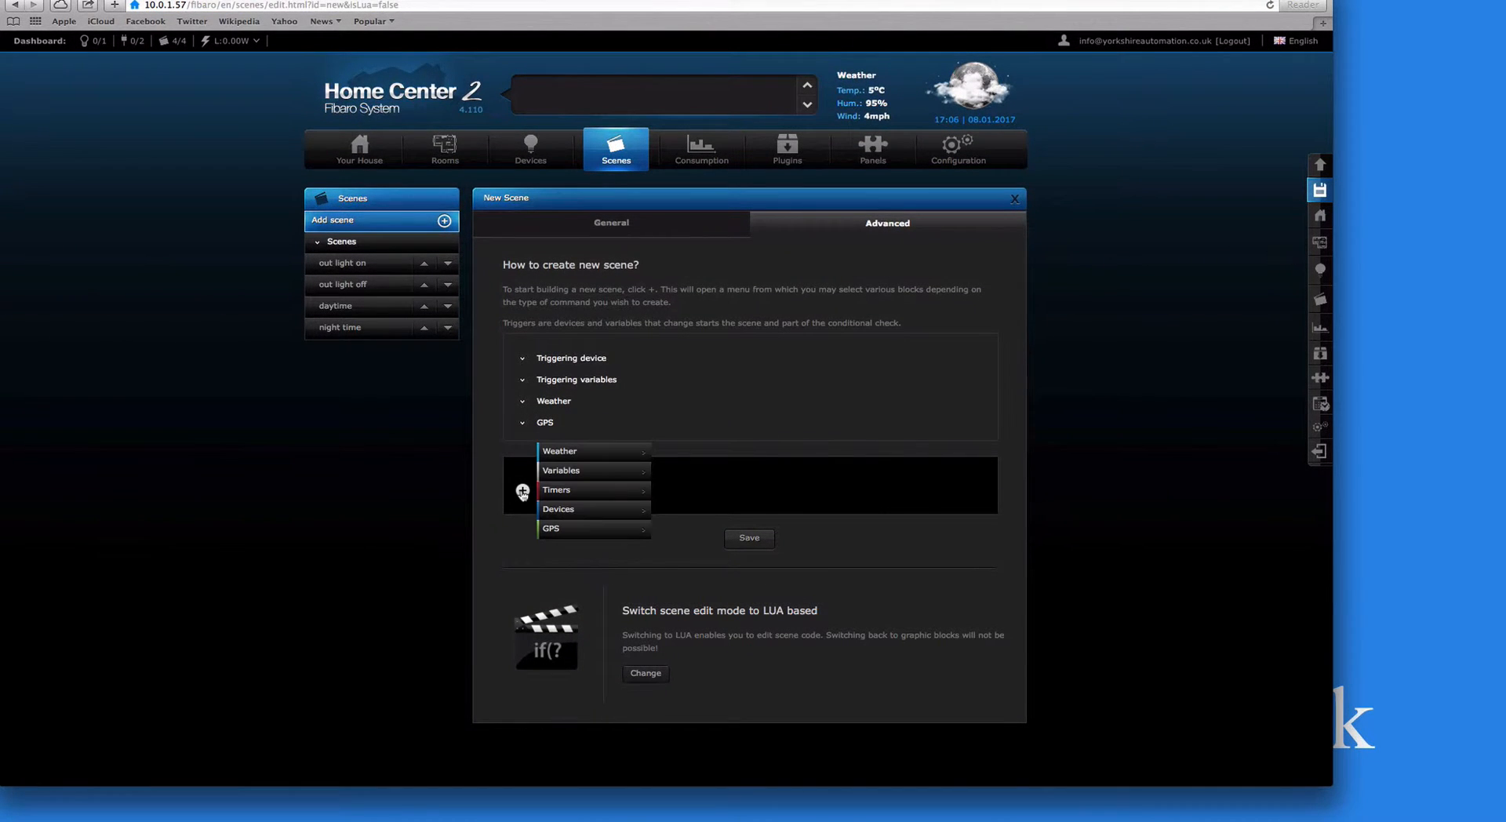
{"action": "mouse_move", "coordinate": [571, 493]}
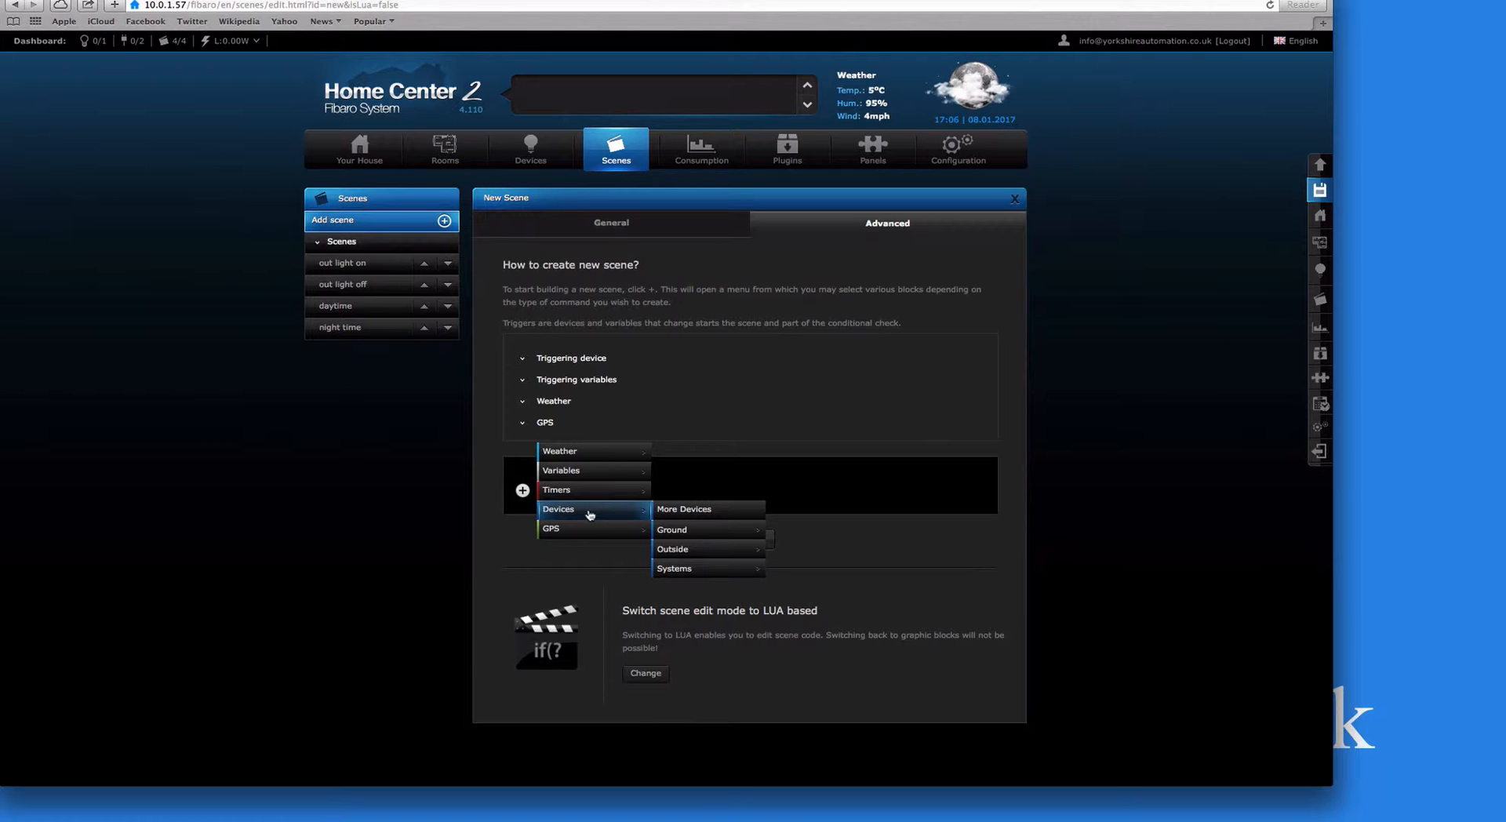
{"action": "mouse_move", "coordinate": [697, 533]}
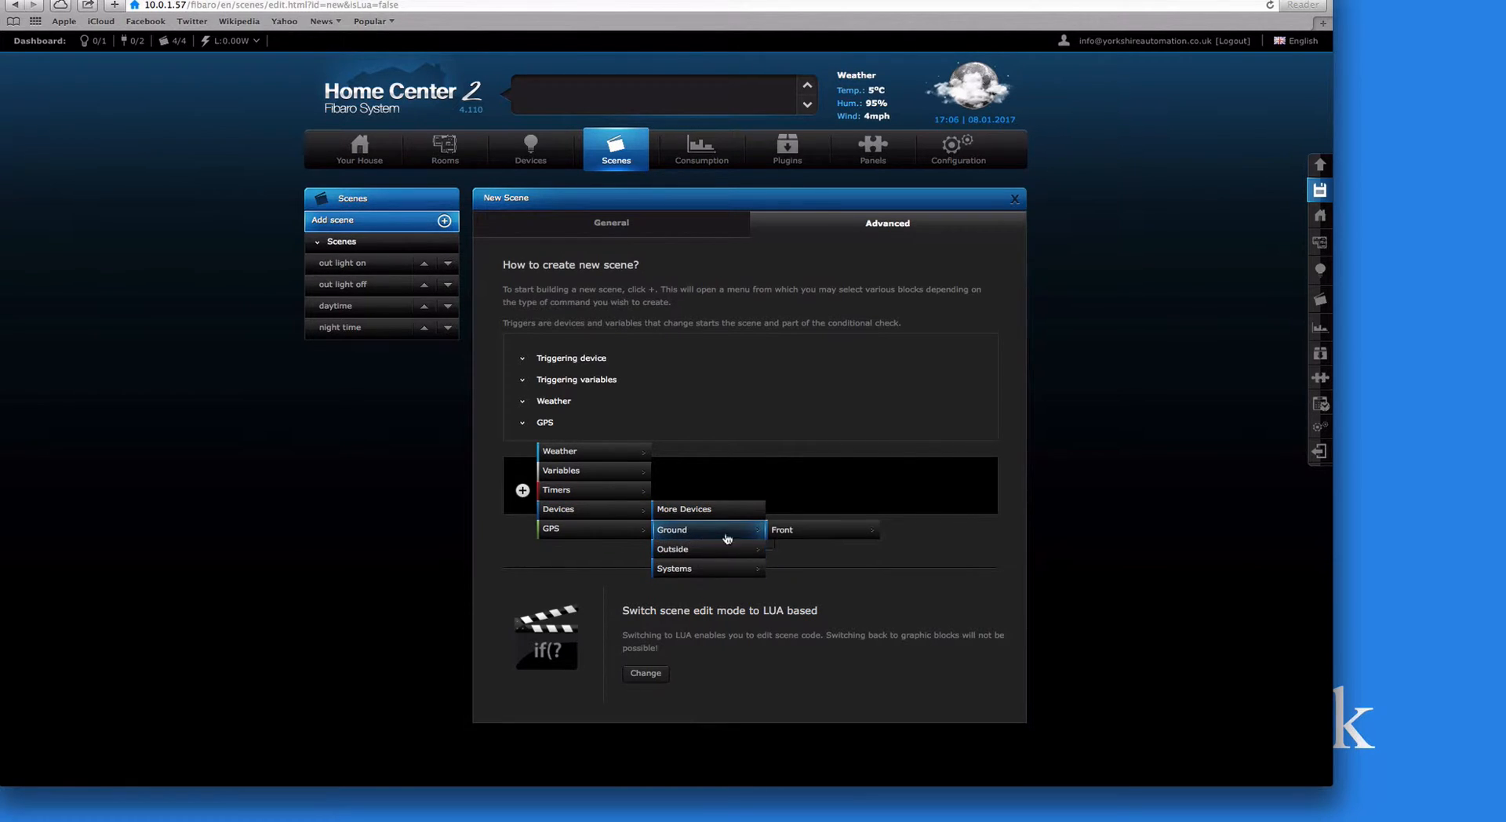
{"action": "mouse_move", "coordinate": [716, 571]}
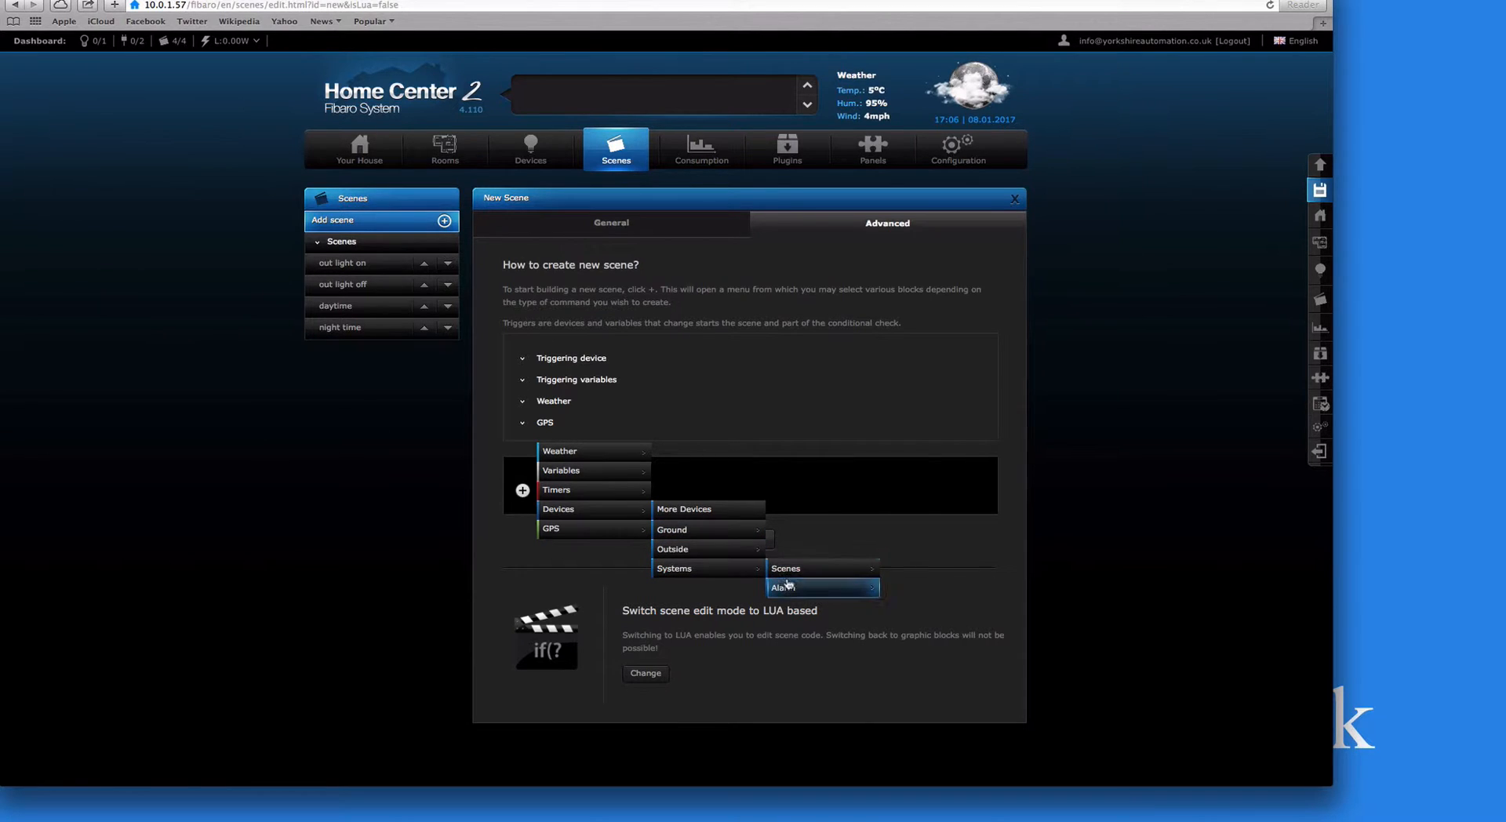
{"action": "mouse_move", "coordinate": [792, 588]}
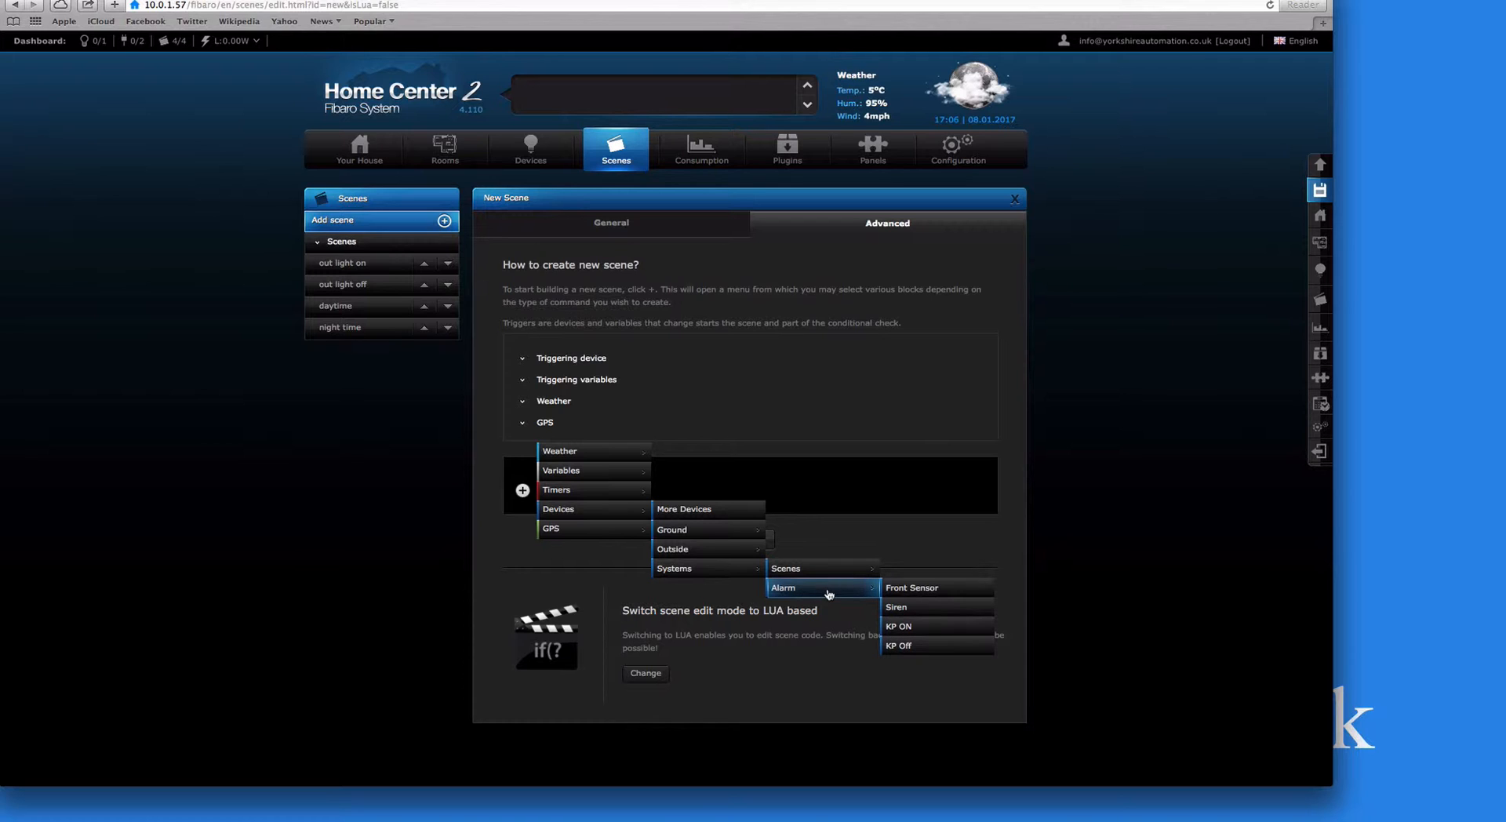
{"action": "left_click", "coordinate": [903, 596]}
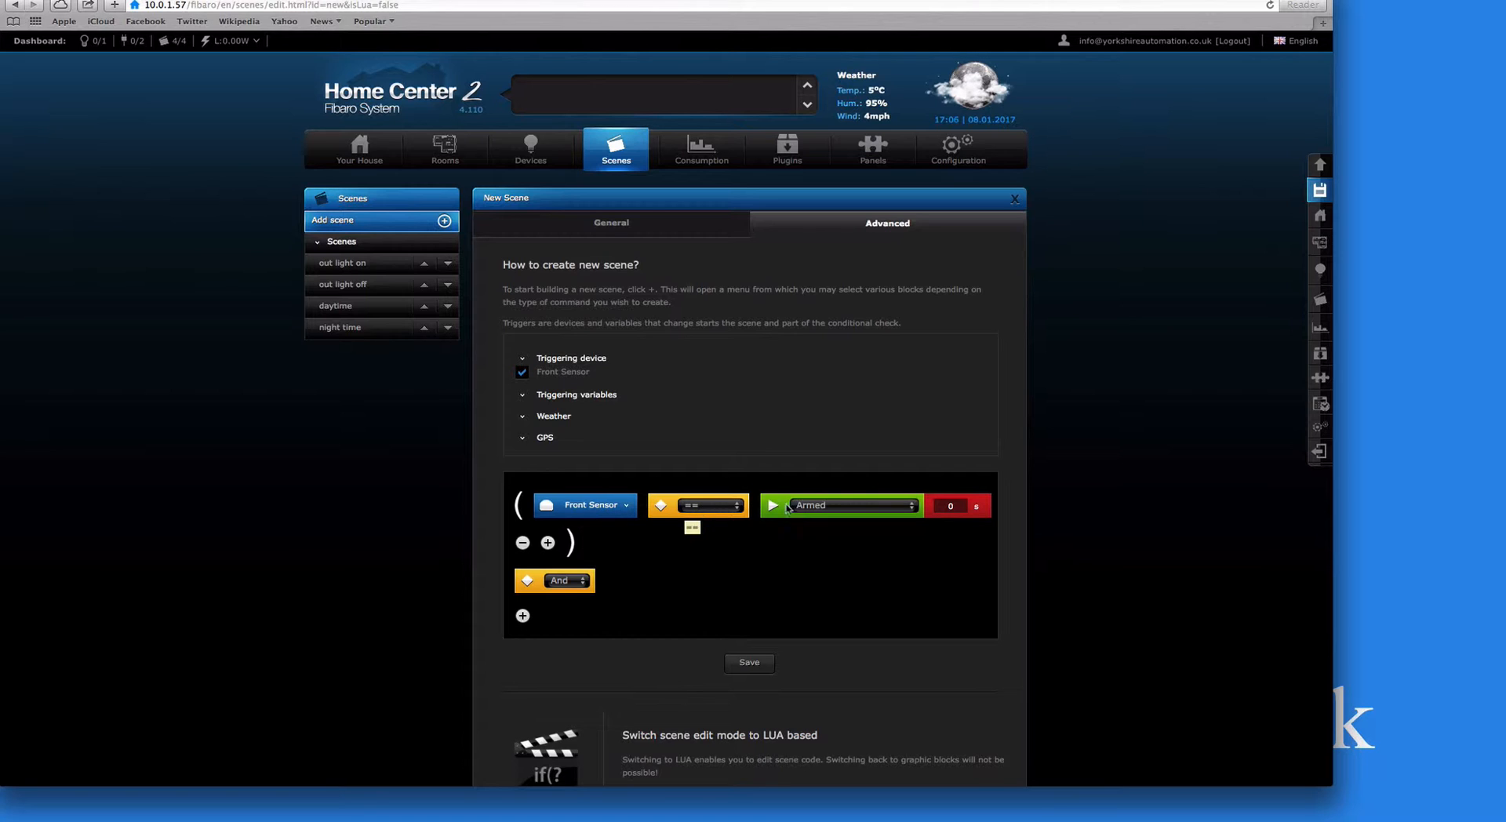
{"action": "left_click", "coordinate": [833, 506]}
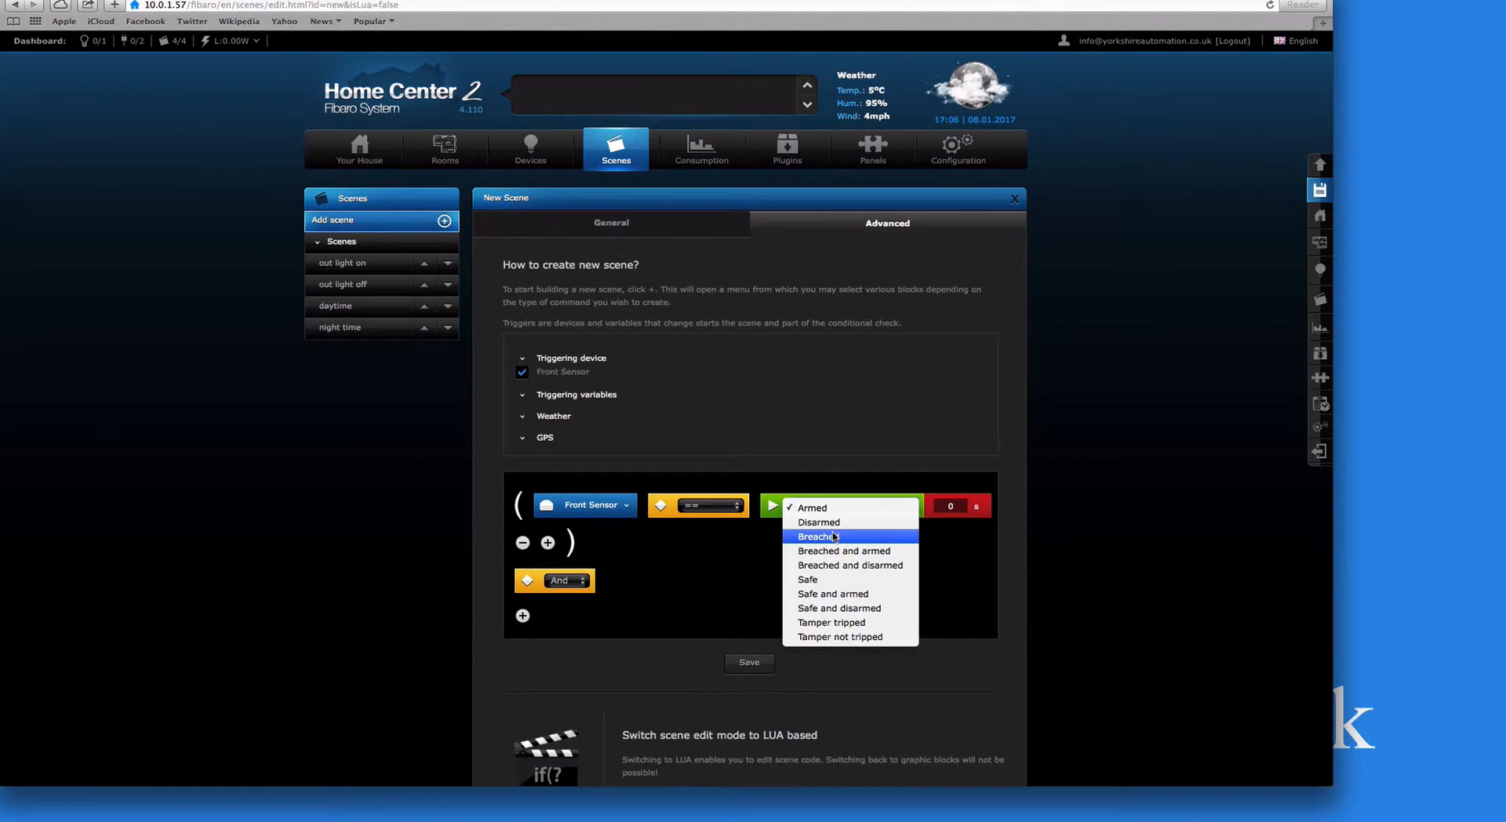
{"action": "left_click", "coordinate": [834, 537]}
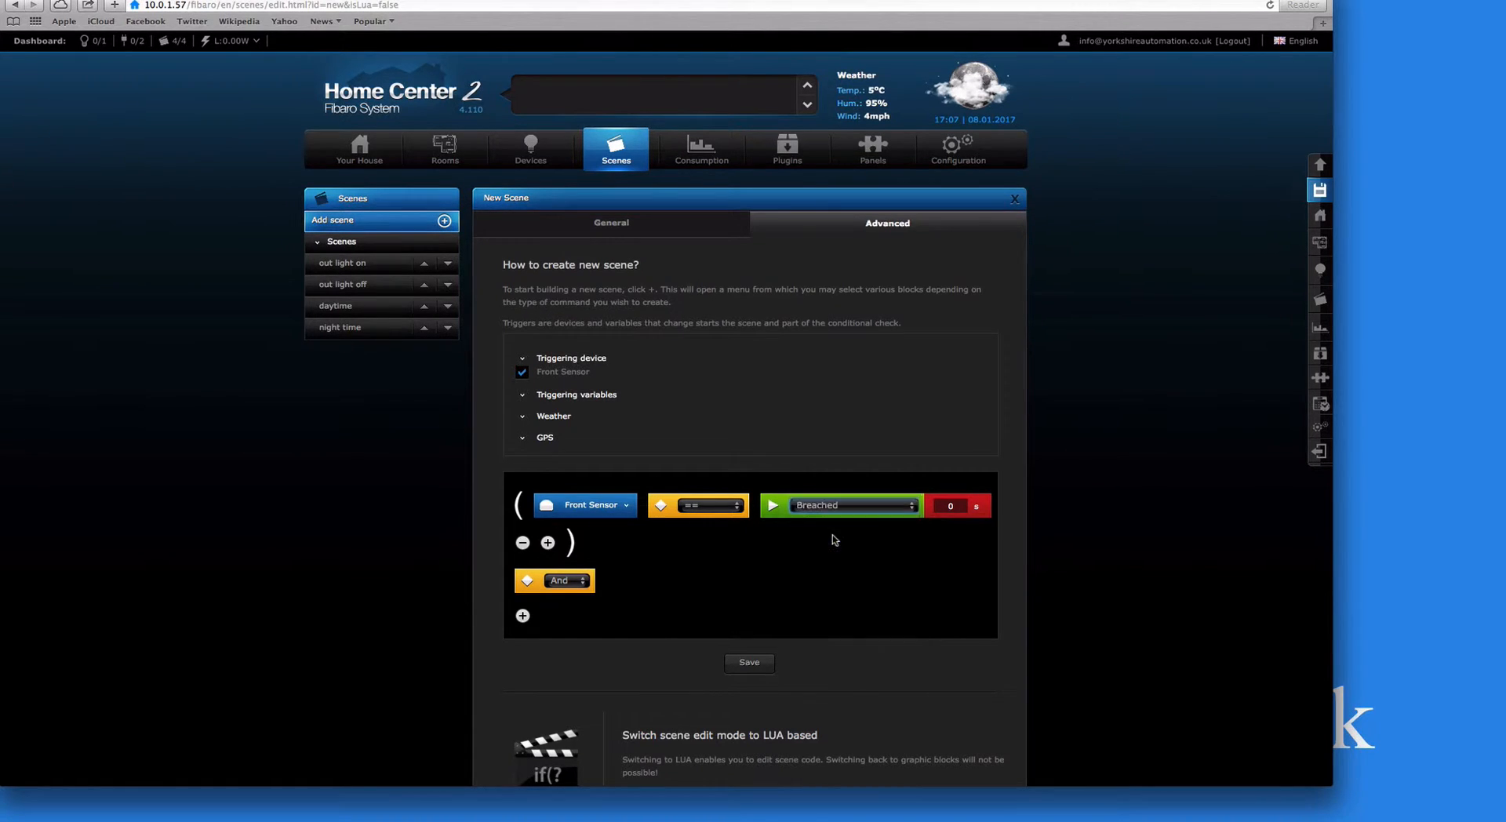
{"action": "left_click", "coordinate": [838, 508]}
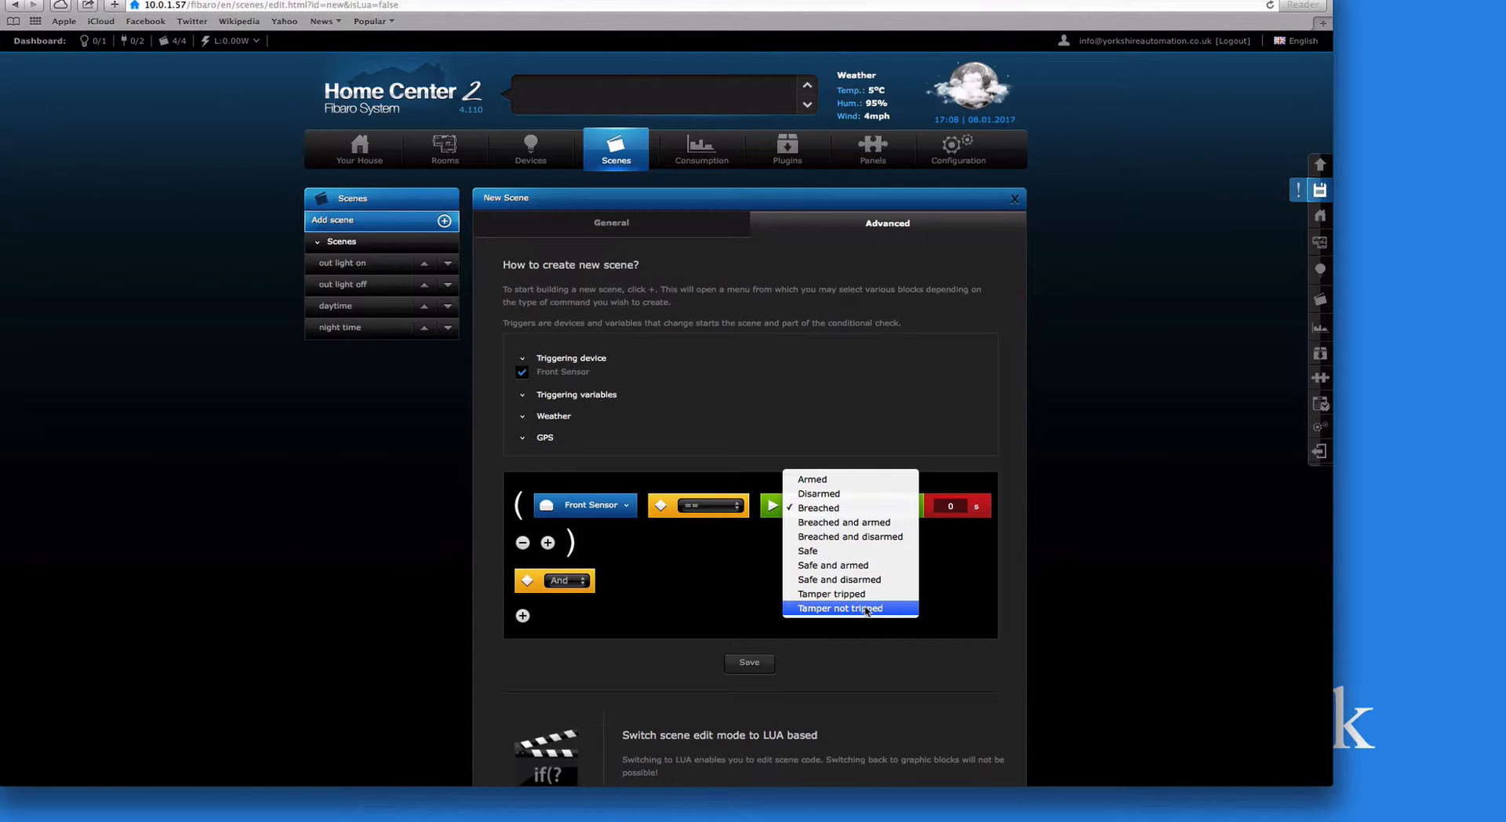
{"action": "left_click", "coordinate": [851, 510]}
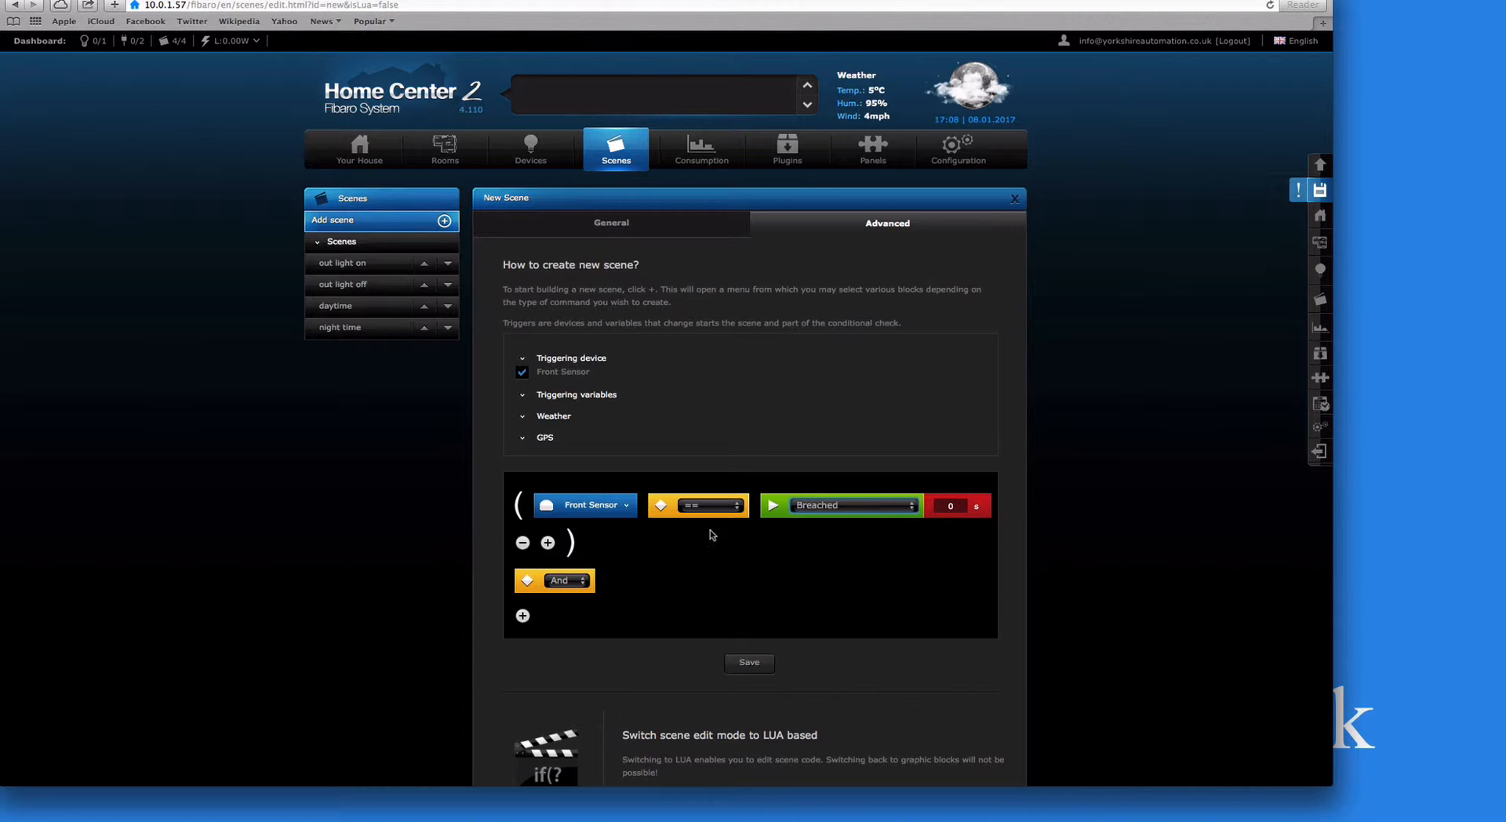
Extend the Front Sensor condition with And, requiring the dayOrNight variable to equal night
{"action": "left_click", "coordinate": [548, 543]}
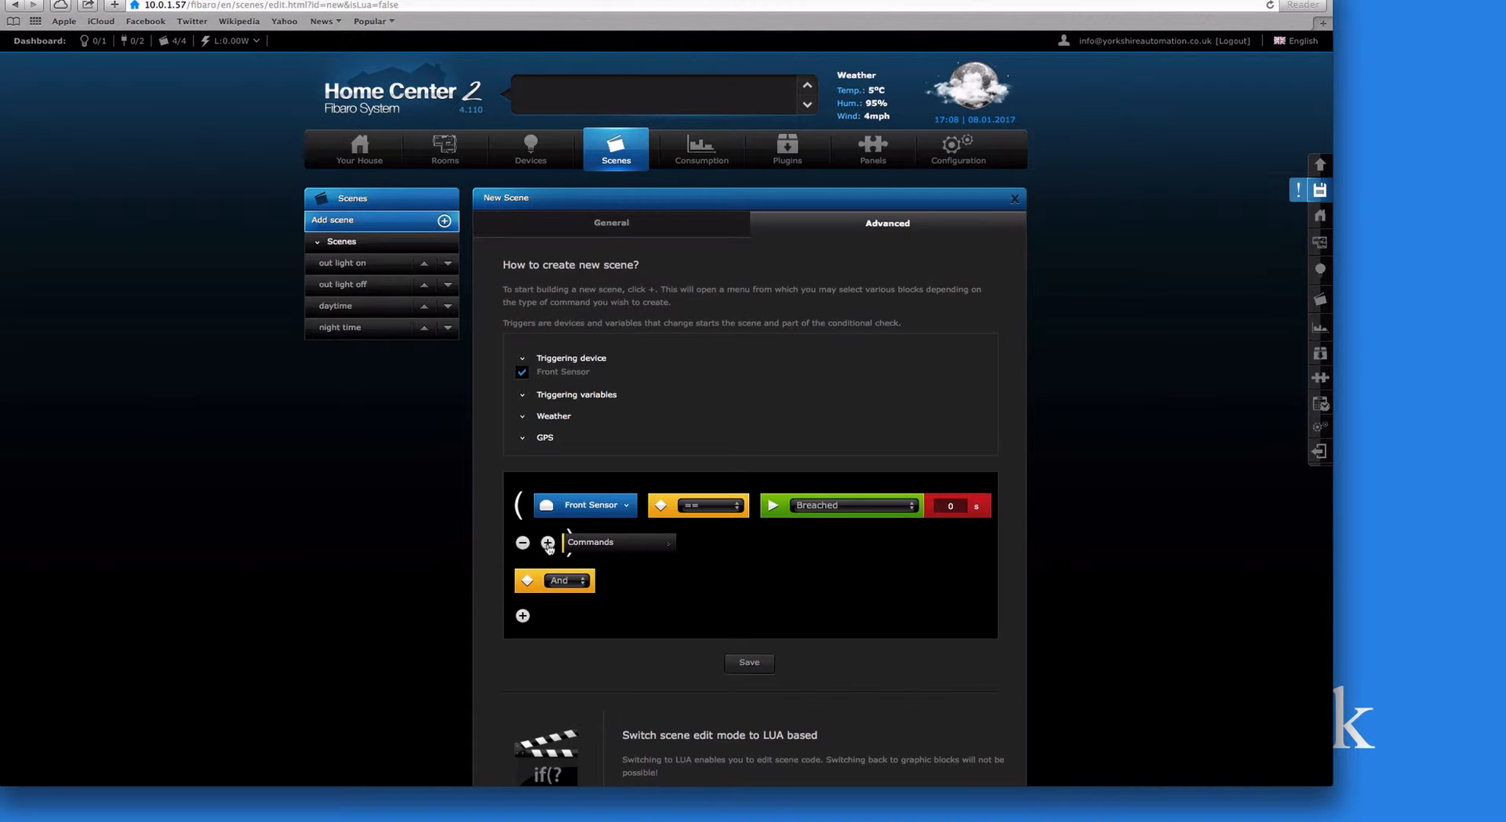
{"action": "mouse_move", "coordinate": [583, 547]}
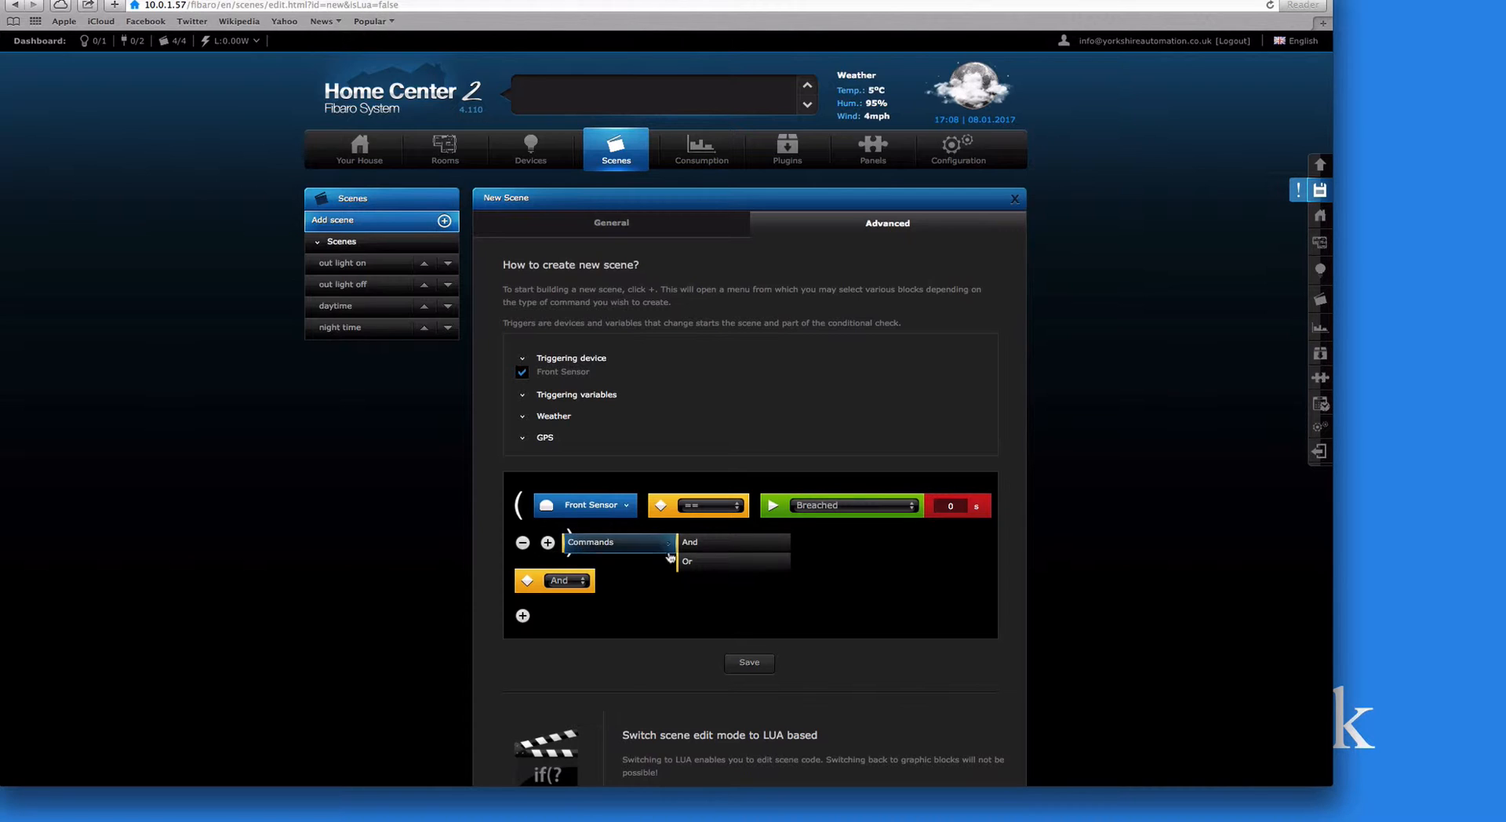
{"action": "left_click", "coordinate": [694, 543]}
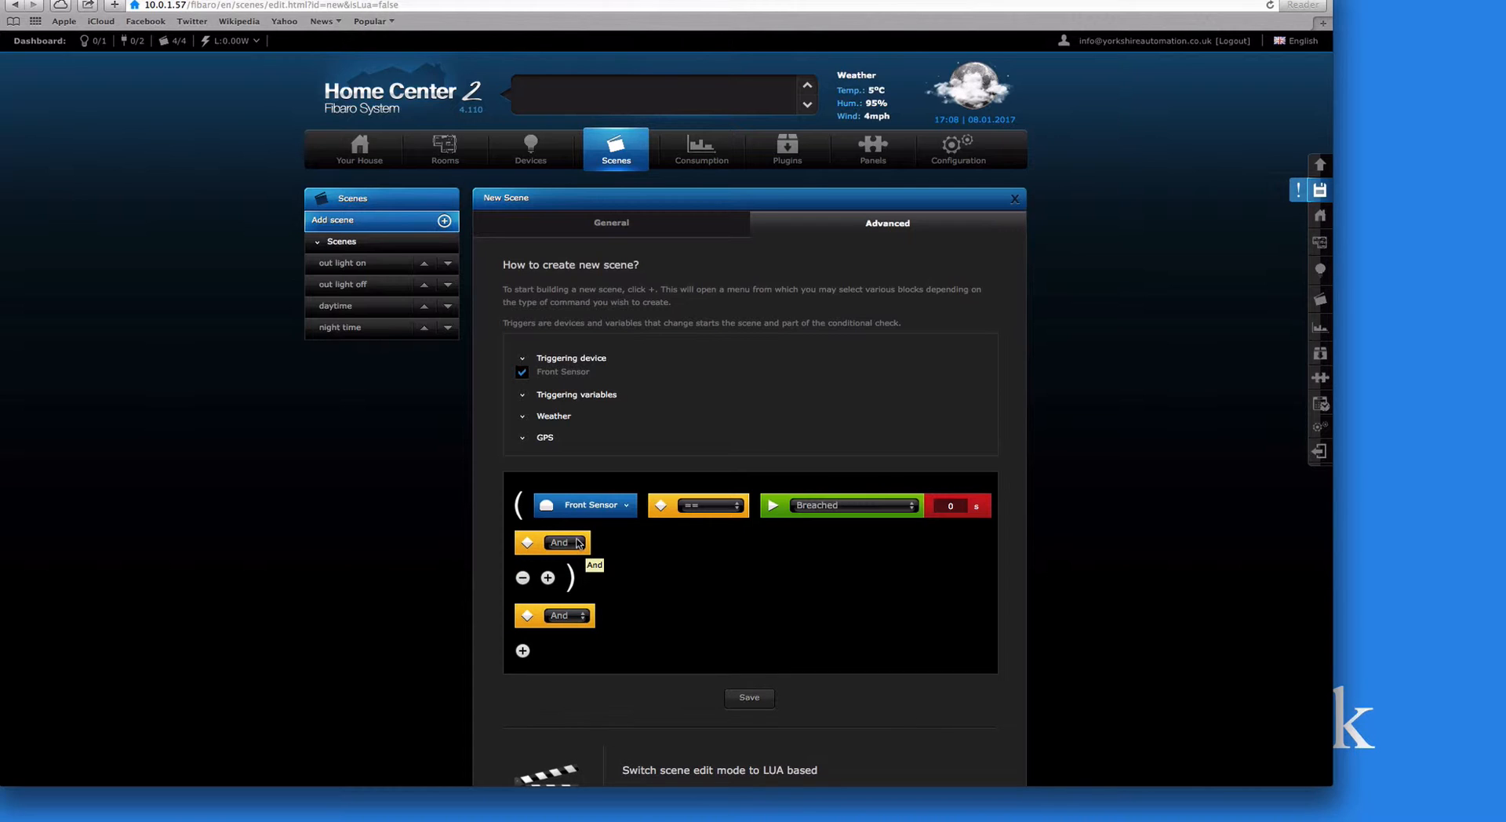
{"action": "left_click", "coordinate": [548, 578]}
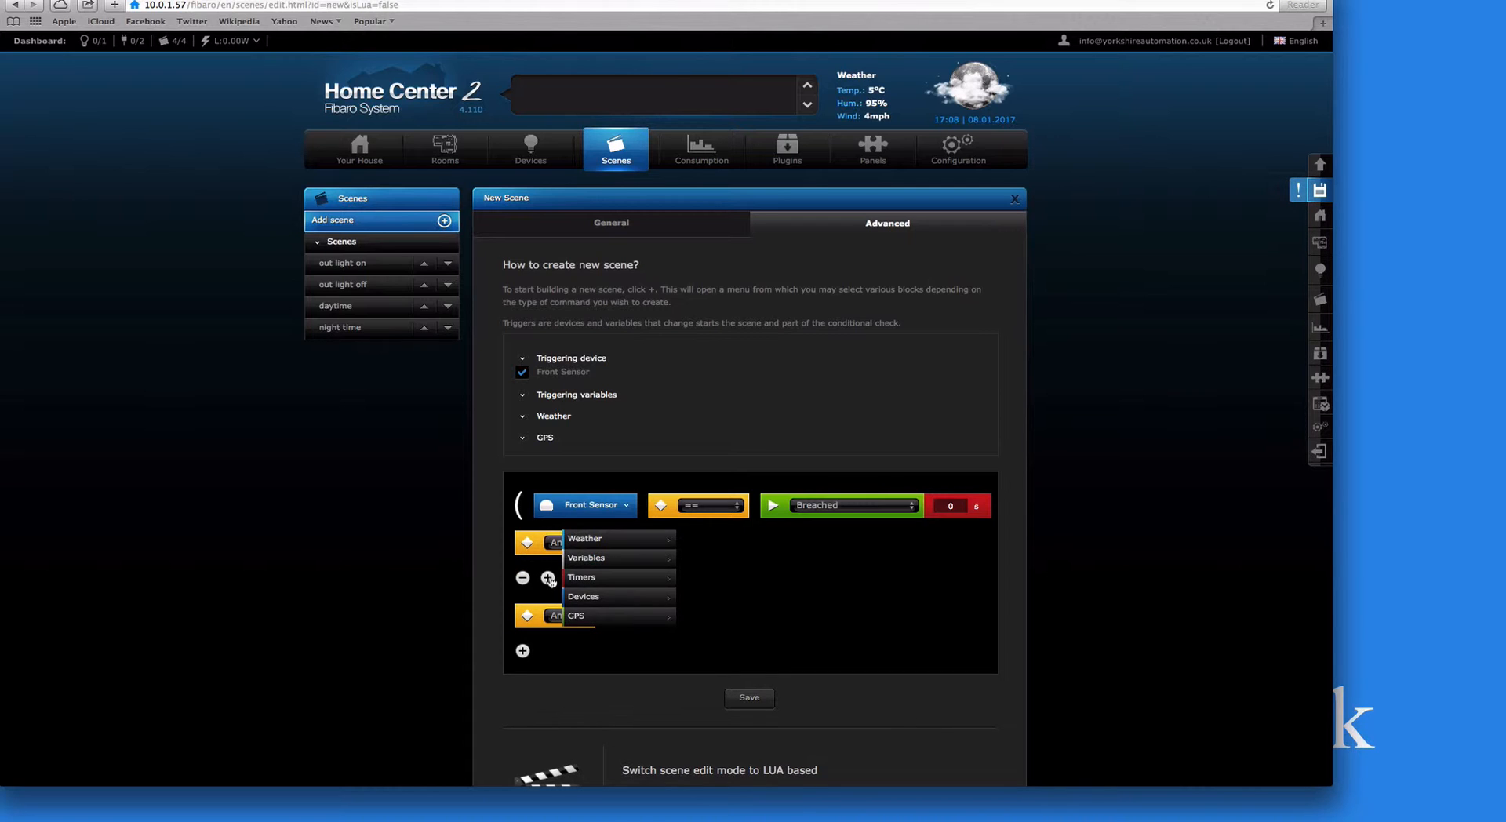
{"action": "mouse_move", "coordinate": [628, 560]}
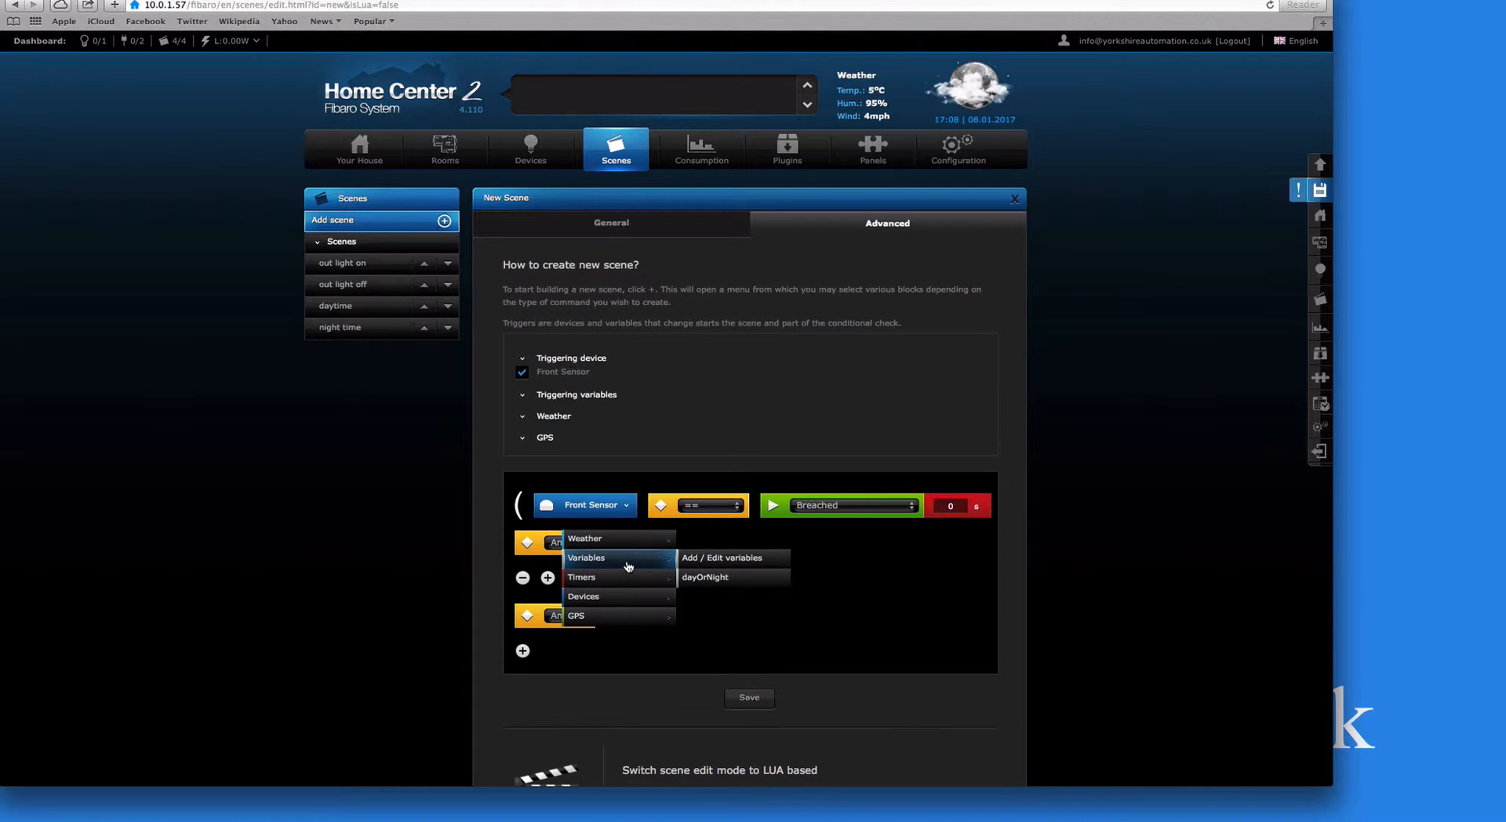
{"action": "left_click", "coordinate": [705, 578]}
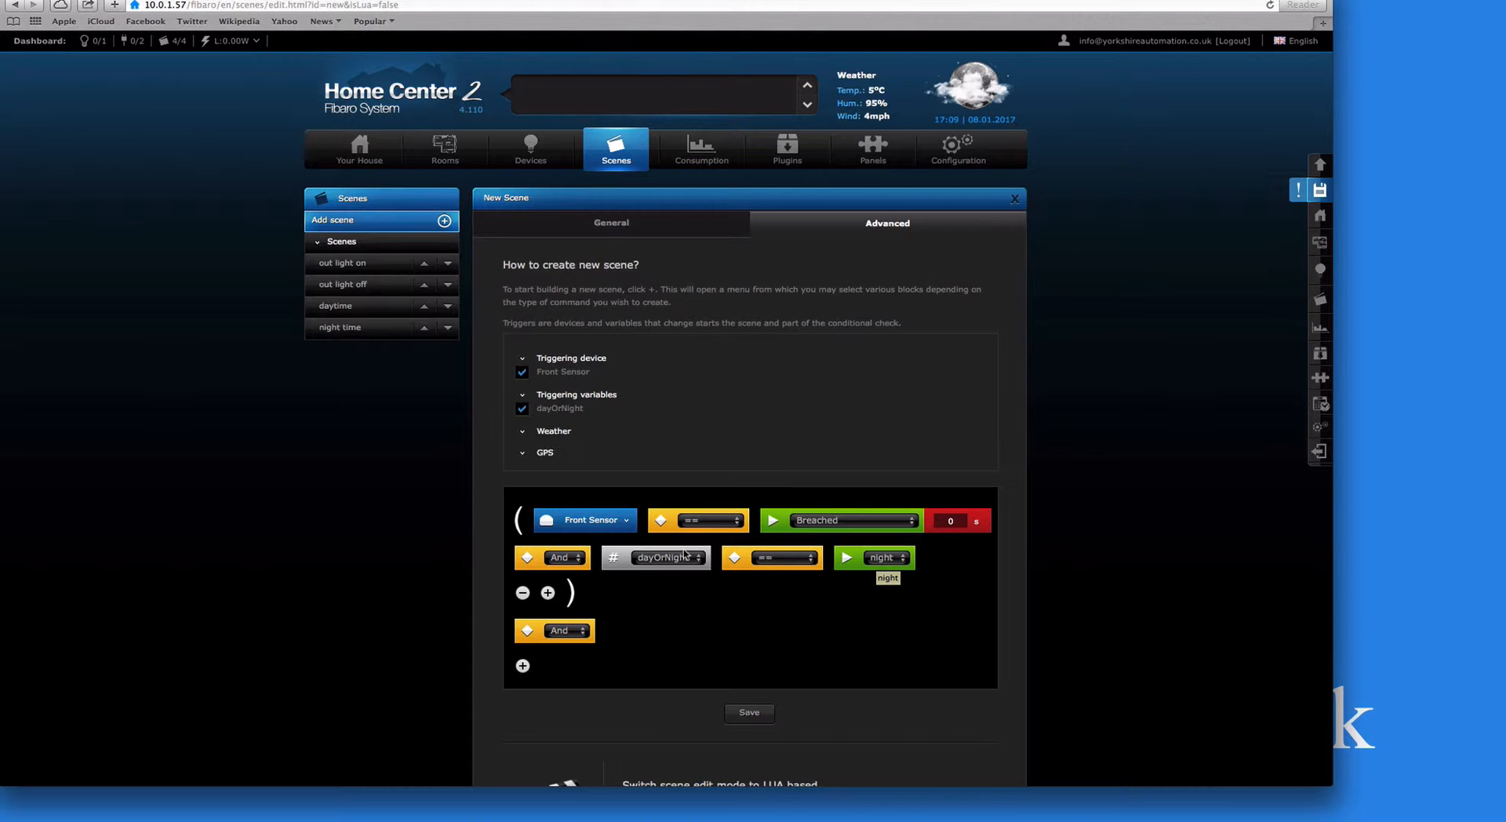
Follow the condition with Then and add the Outside Light device from the Outside room as an action with Turn On
{"action": "left_click", "coordinate": [567, 632]}
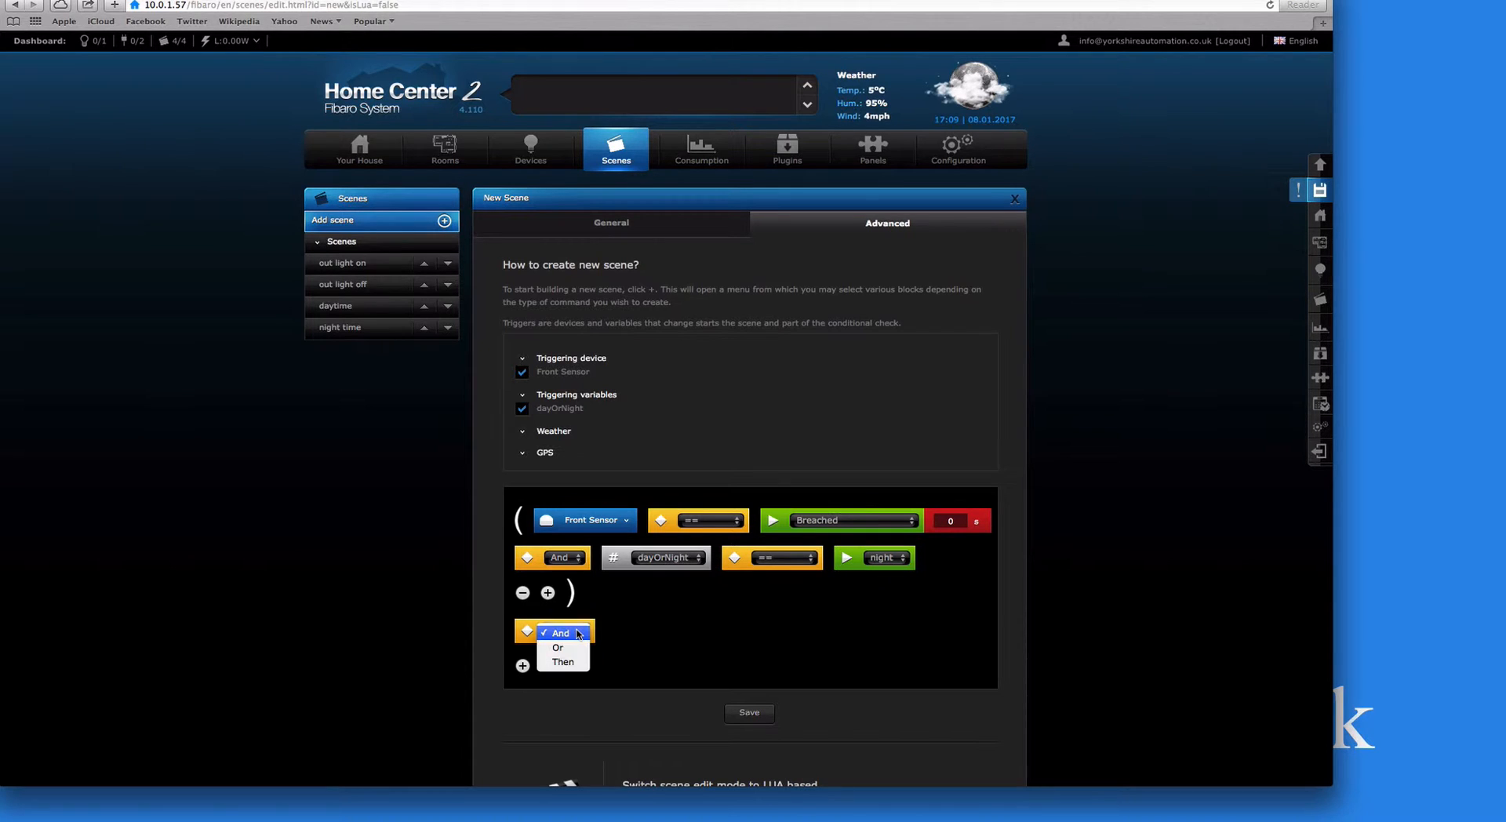
{"action": "left_click", "coordinate": [571, 661]}
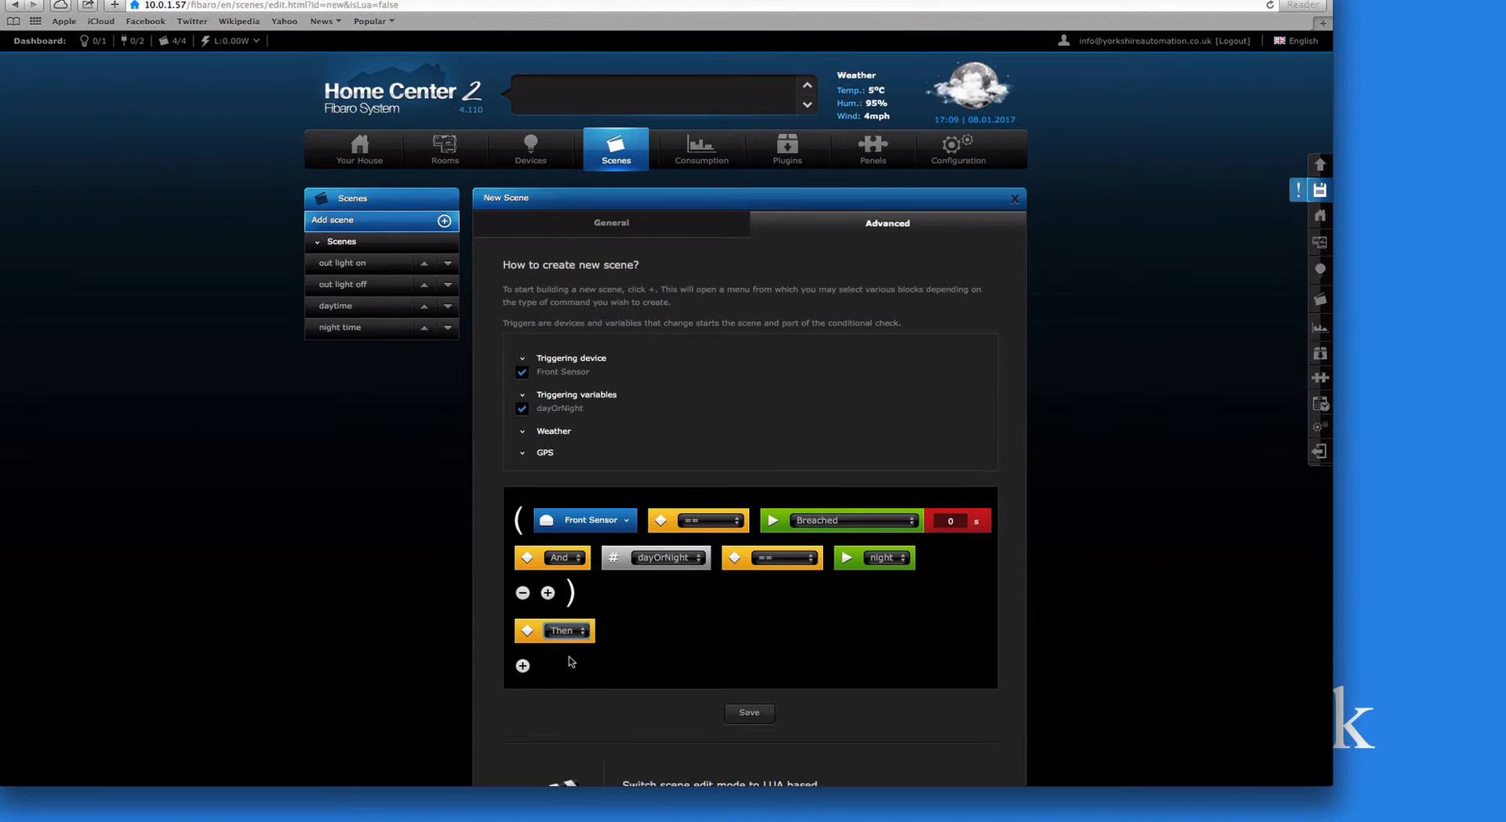
{"action": "scroll", "coordinate": [539, 642], "scroll_direction": "down", "scroll_amount": 1}
{"action": "left_click", "coordinate": [522, 623]}
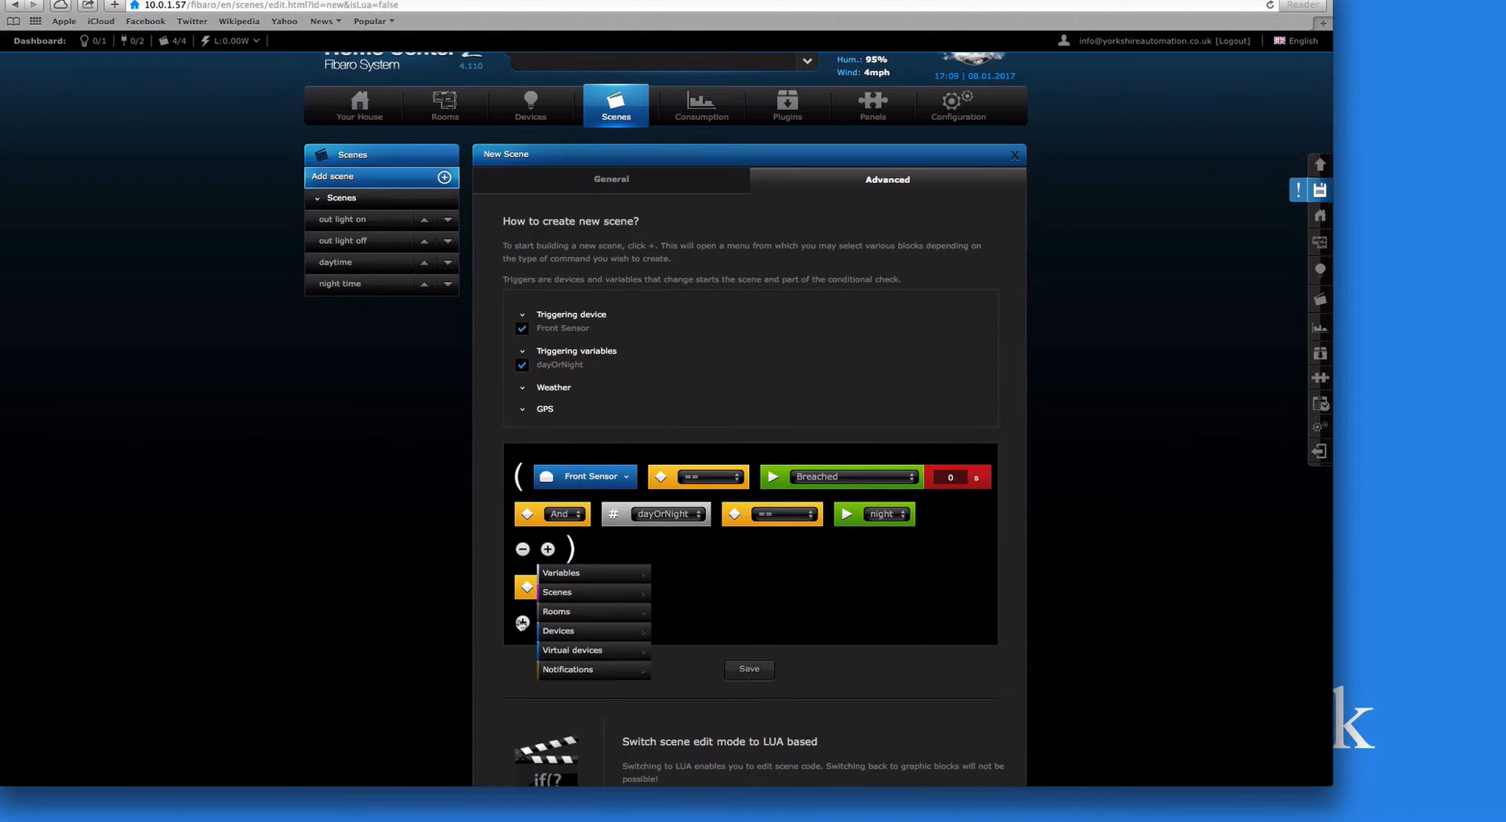
{"action": "mouse_move", "coordinate": [585, 632]}
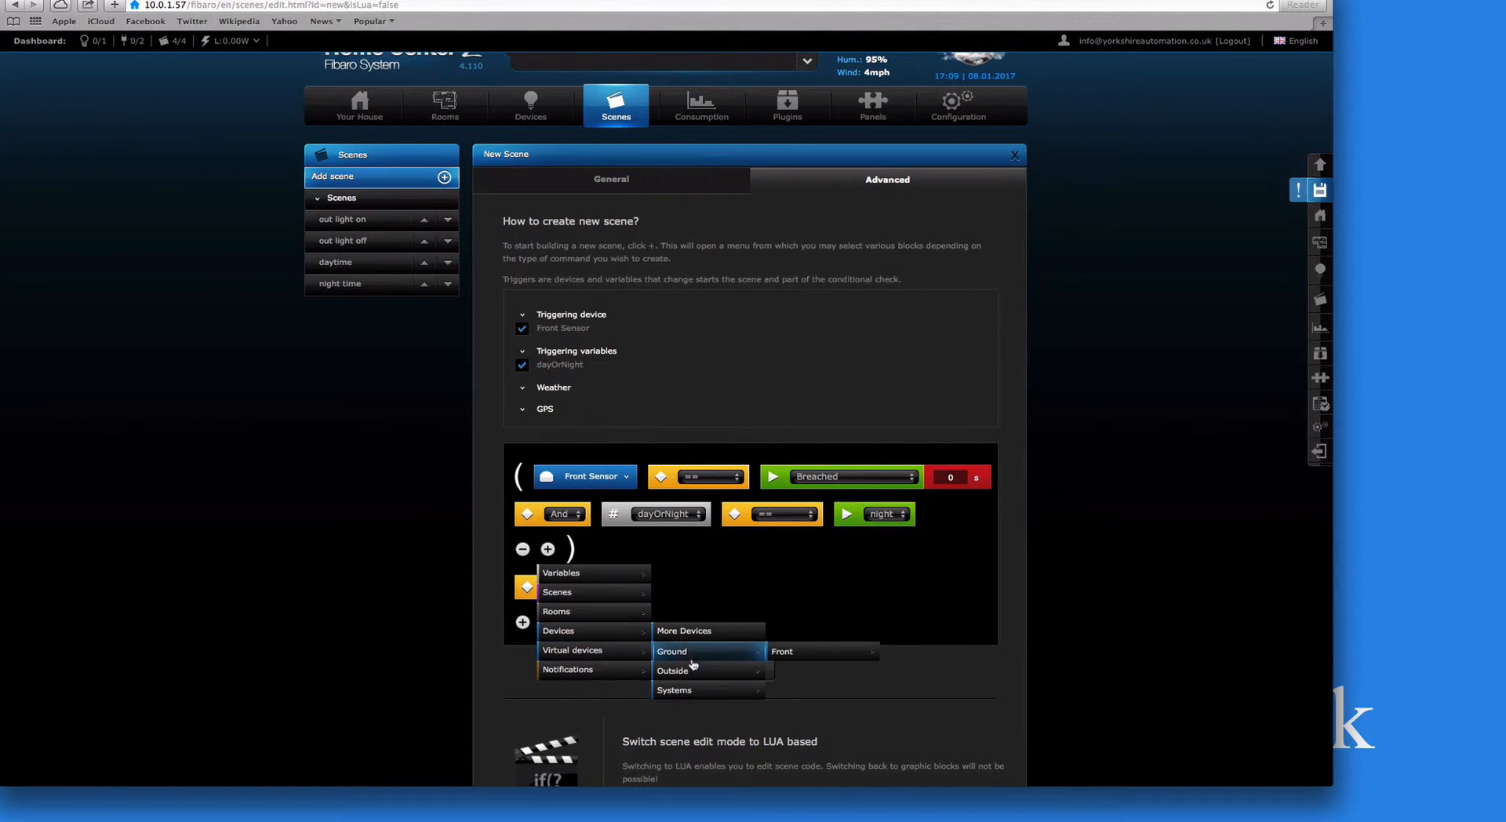
{"action": "mouse_move", "coordinate": [706, 671]}
{"action": "mouse_move", "coordinate": [796, 673]}
{"action": "left_click", "coordinate": [906, 671]}
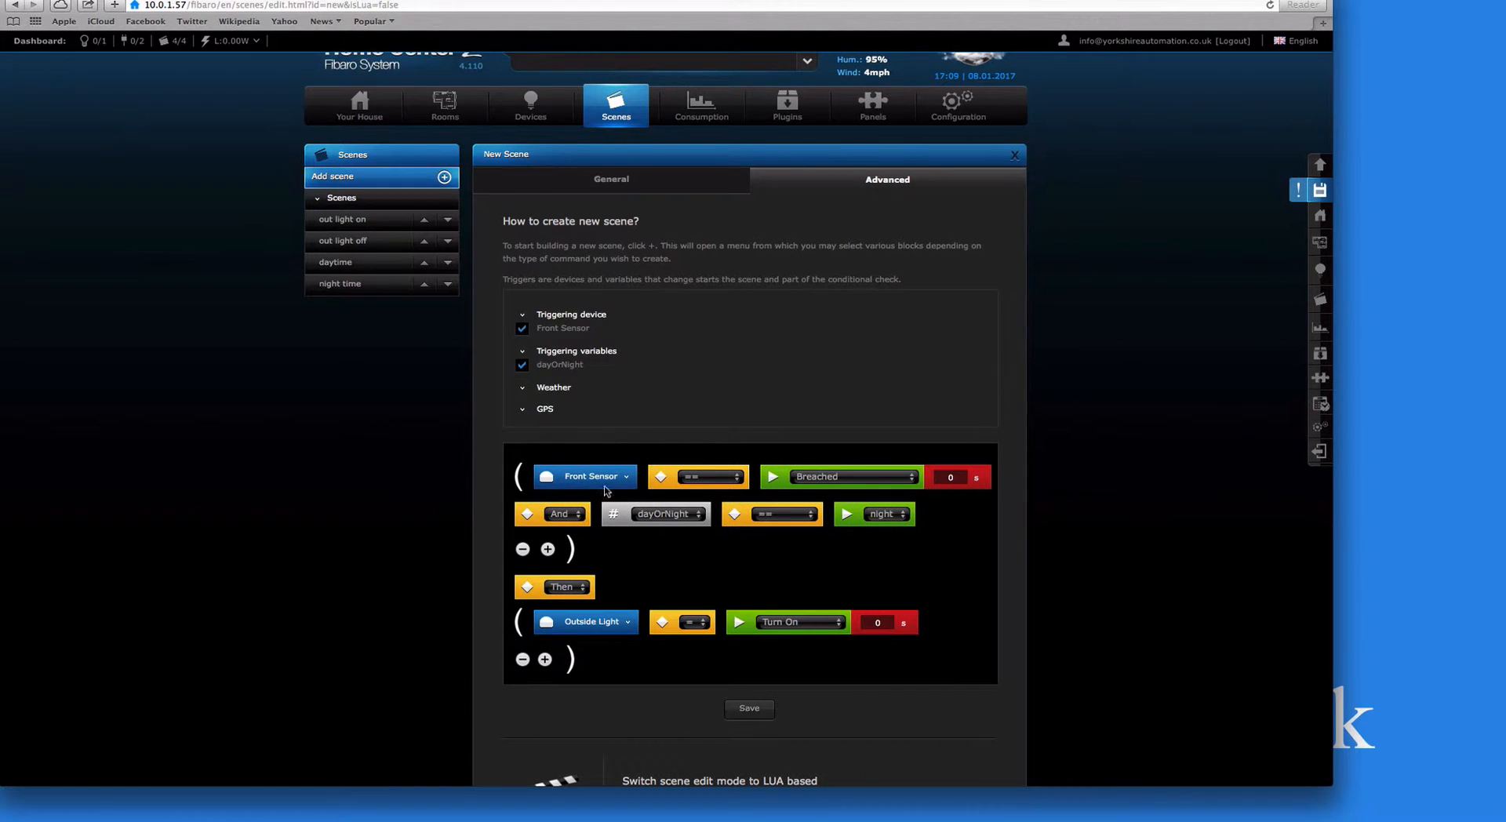
Extend the Turn On action with And, adding the Outside Light from the Outside room as a second action
{"action": "scroll", "coordinate": [594, 512], "scroll_direction": "down", "scroll_amount": 3}
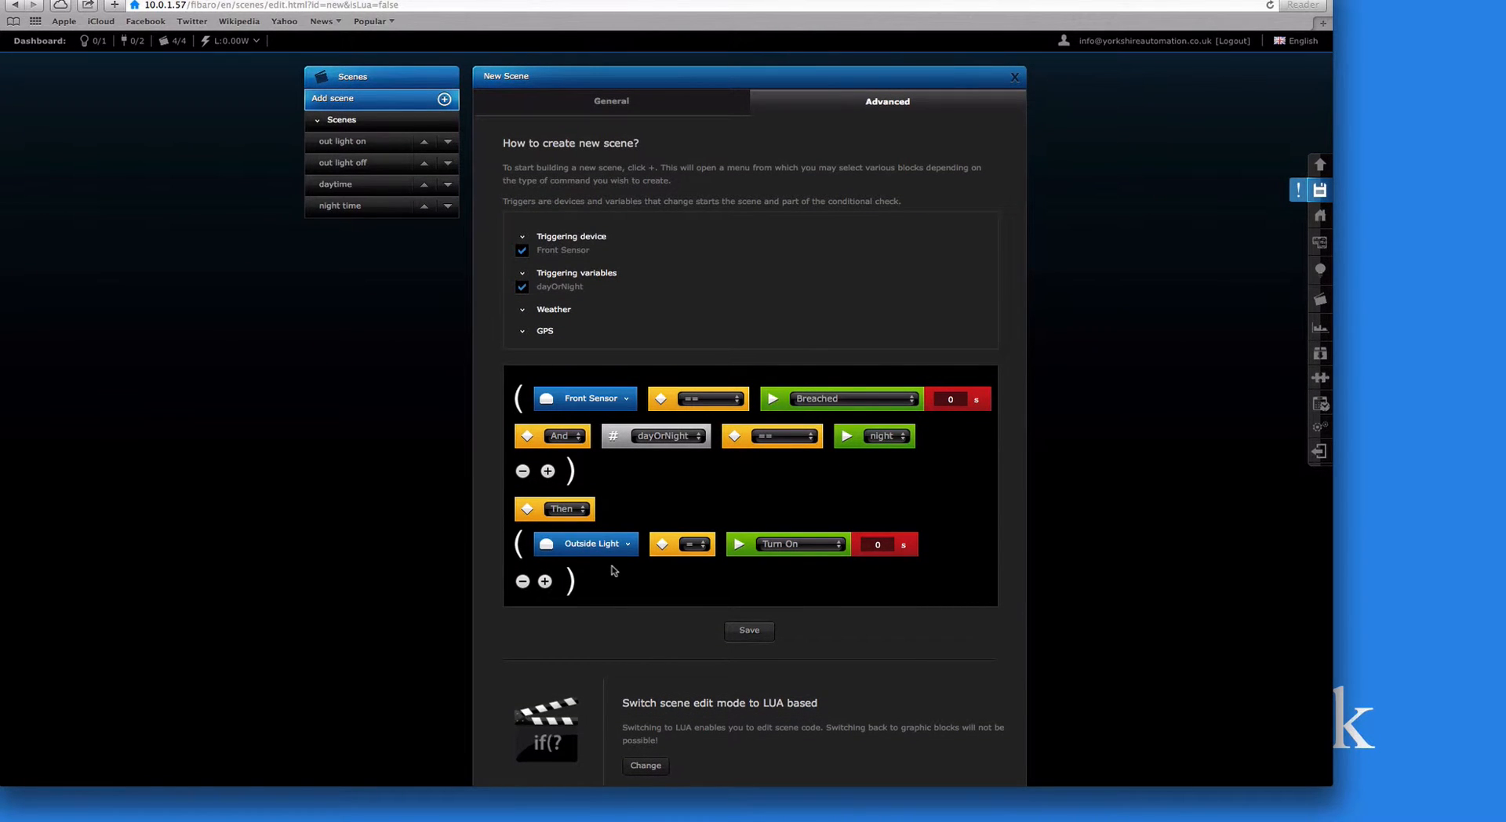
{"action": "left_click", "coordinate": [546, 582]}
{"action": "mouse_move", "coordinate": [611, 588]}
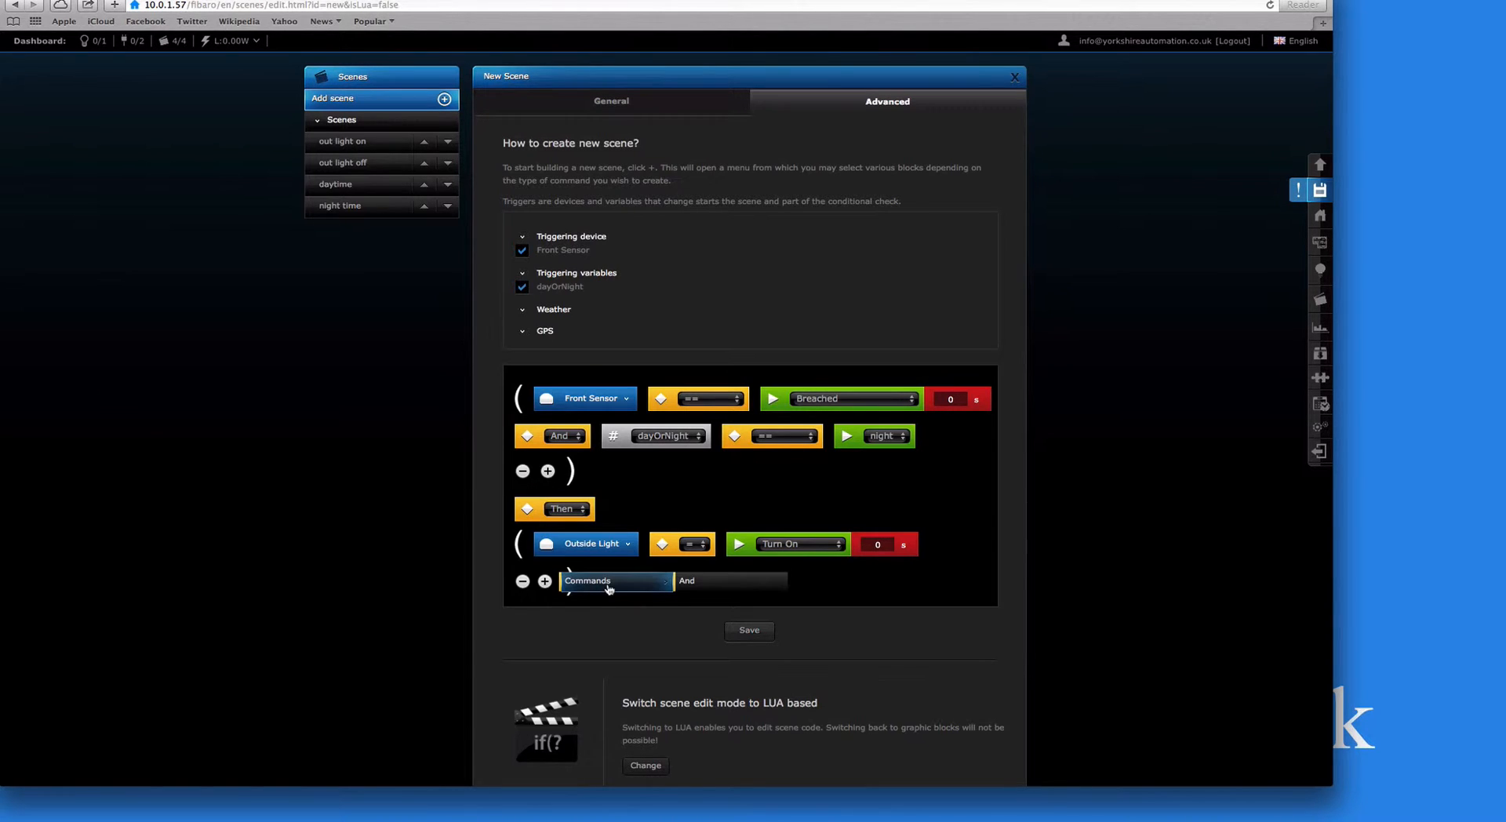
{"action": "left_click", "coordinate": [686, 583]}
{"action": "scroll", "coordinate": [686, 584], "scroll_direction": "down", "scroll_amount": 1}
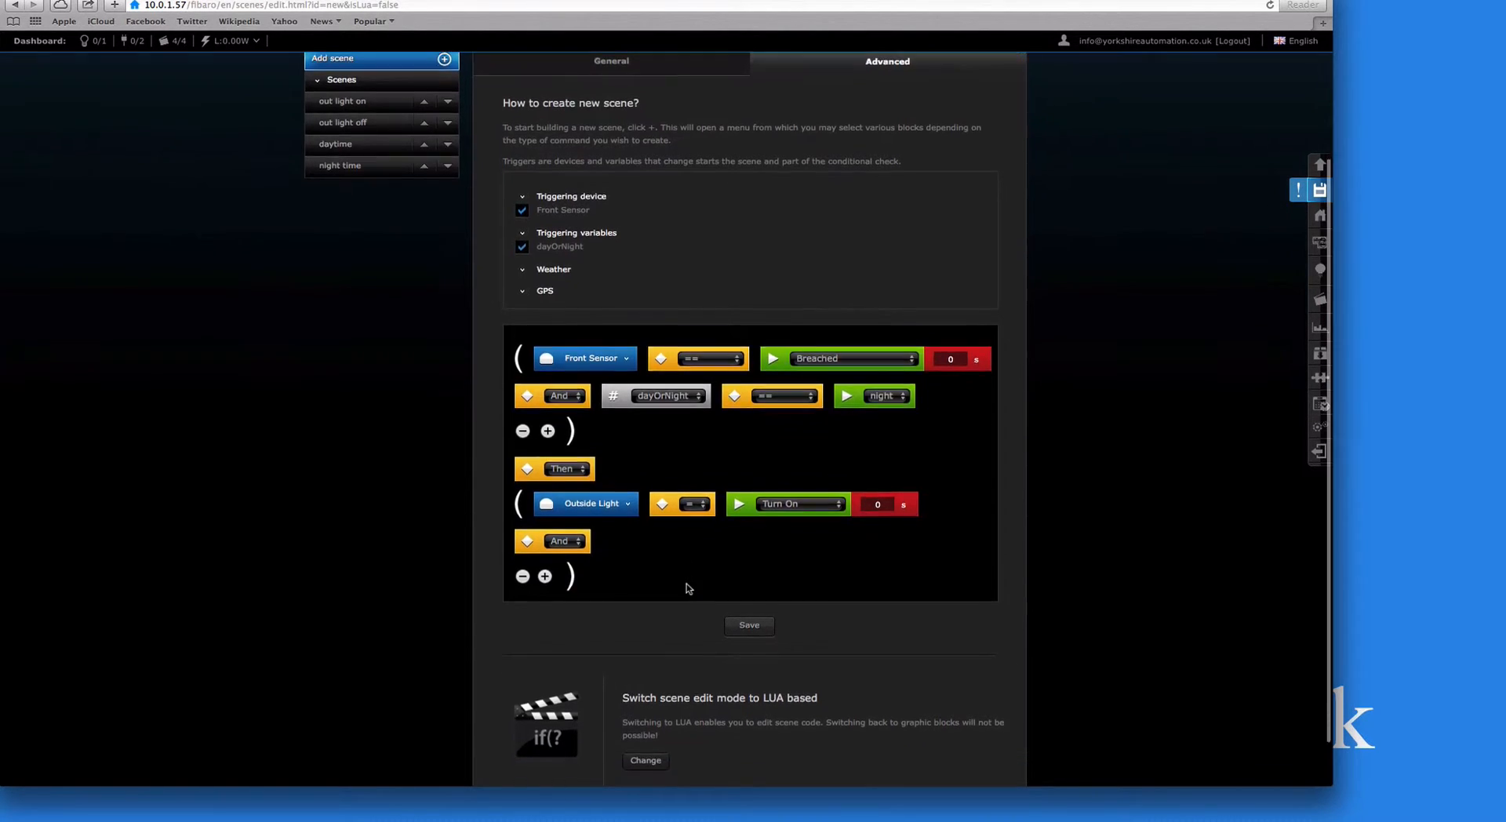
{"action": "left_click", "coordinate": [546, 577]}
{"action": "mouse_move", "coordinate": [600, 587]}
{"action": "mouse_move", "coordinate": [706, 606]}
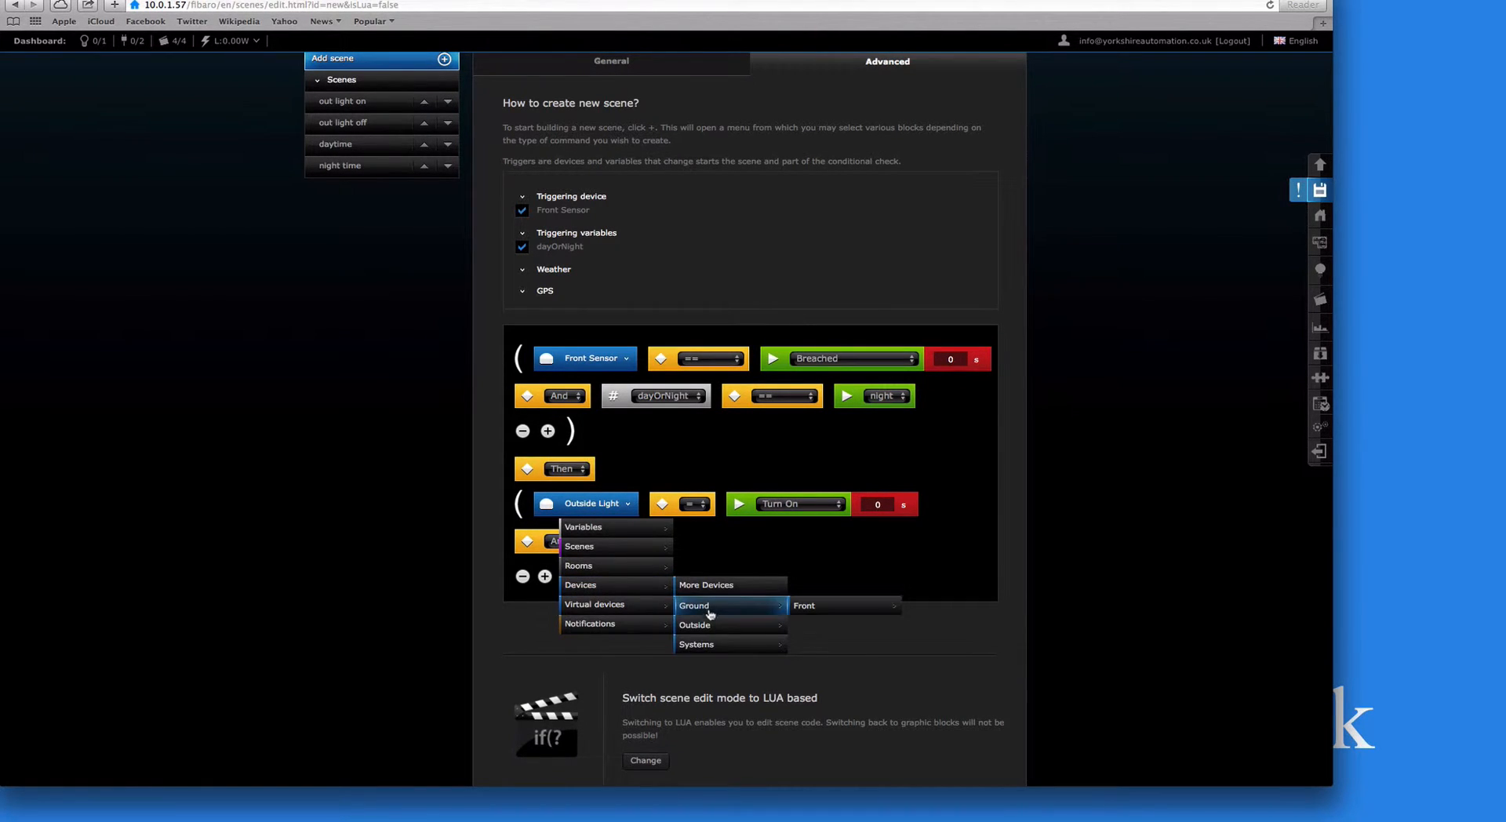
{"action": "mouse_move", "coordinate": [742, 626]}
{"action": "mouse_move", "coordinate": [858, 628]}
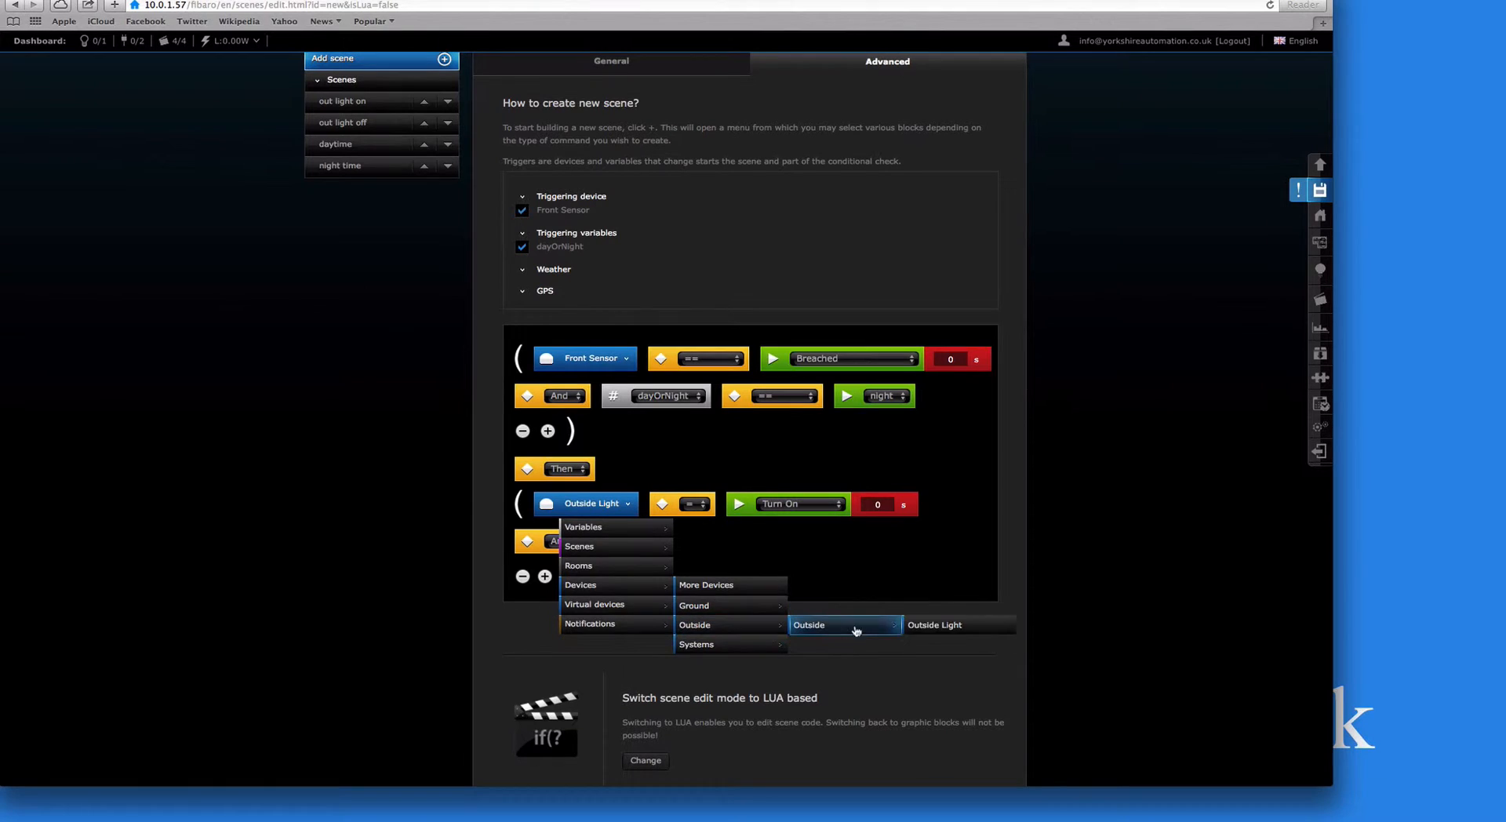
{"action": "left_click", "coordinate": [932, 627]}
Set the second Outside Light action to Turn Off with a 30 s delay, and exclude dayOrNight from the triggering variables
{"action": "left_click", "coordinate": [820, 578]}
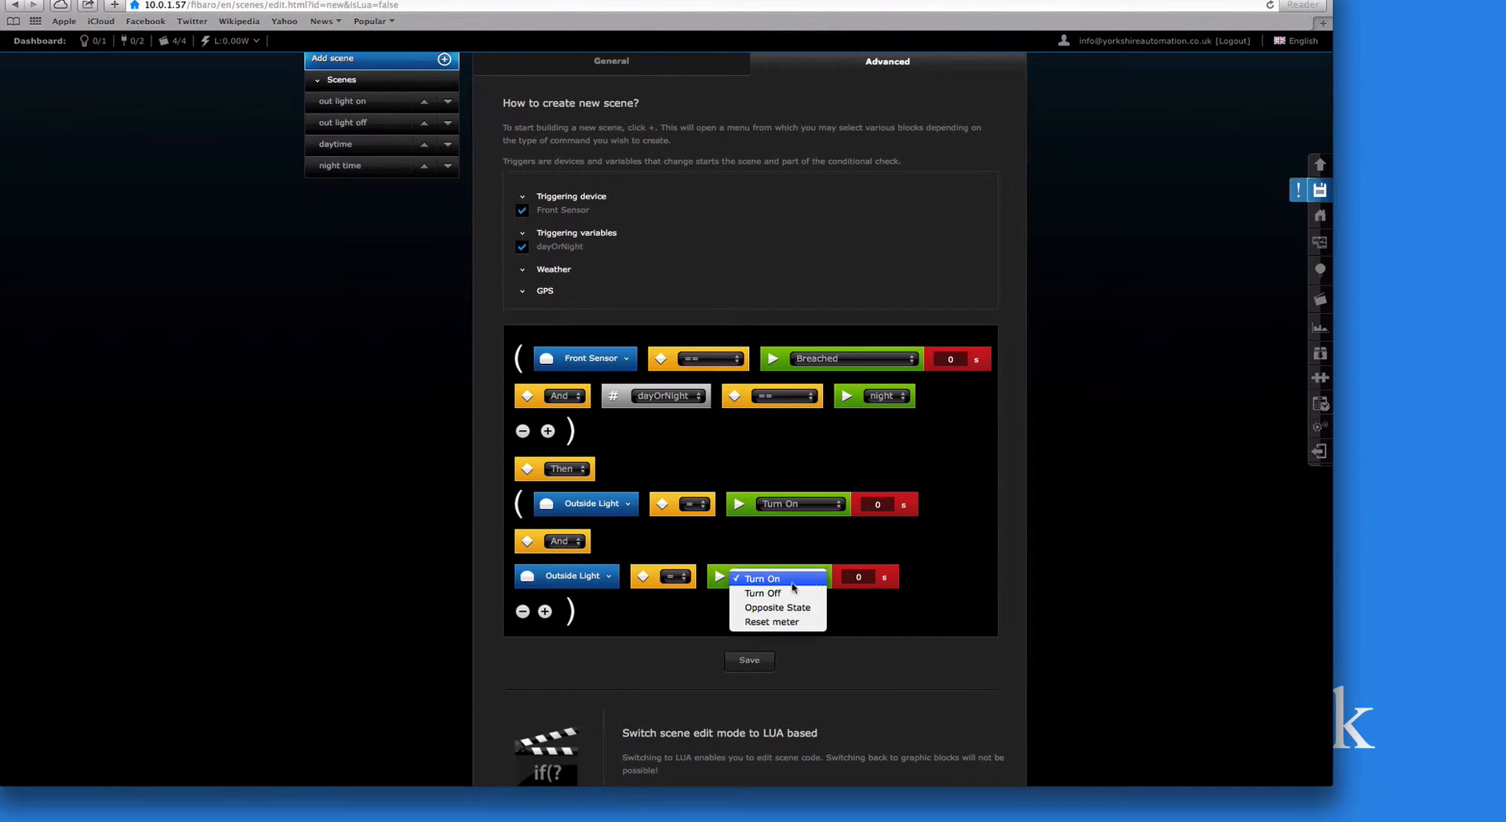
{"action": "left_click", "coordinate": [791, 594]}
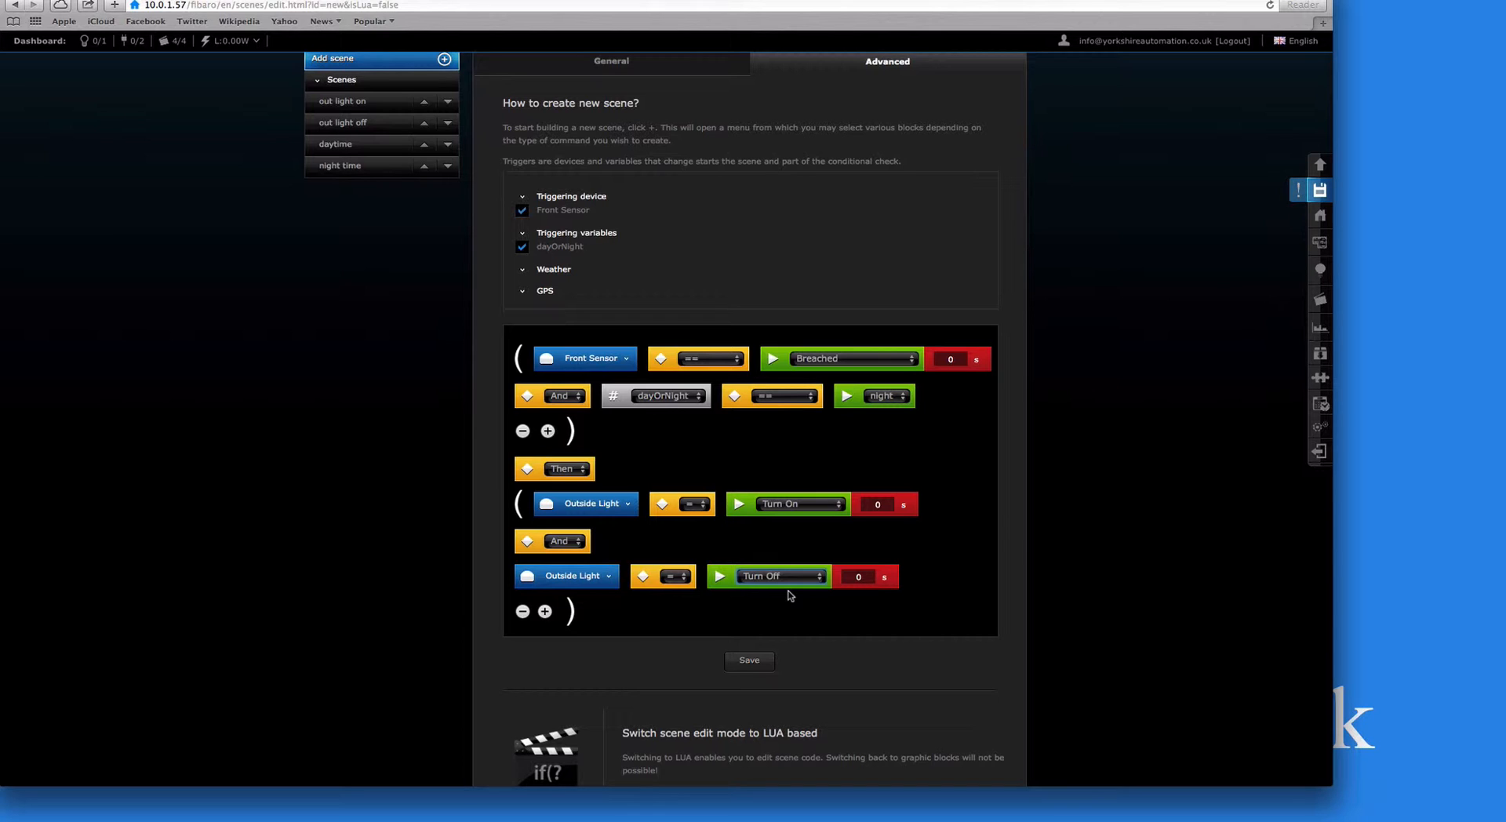
{"action": "left_click", "coordinate": [869, 577]}
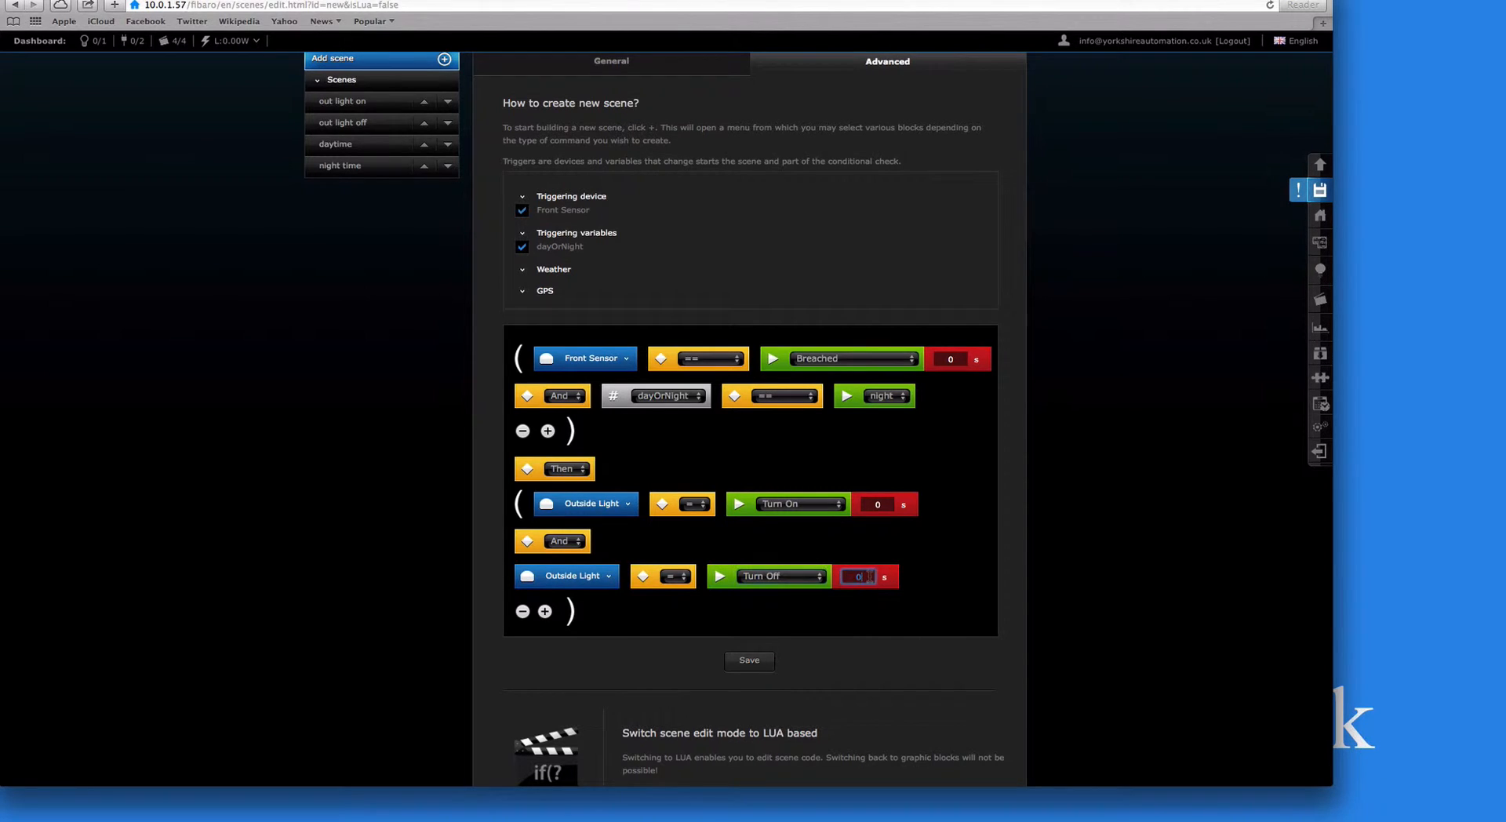
{"action": "type", "text": "3"}
{"action": "left_click", "coordinate": [845, 612]}
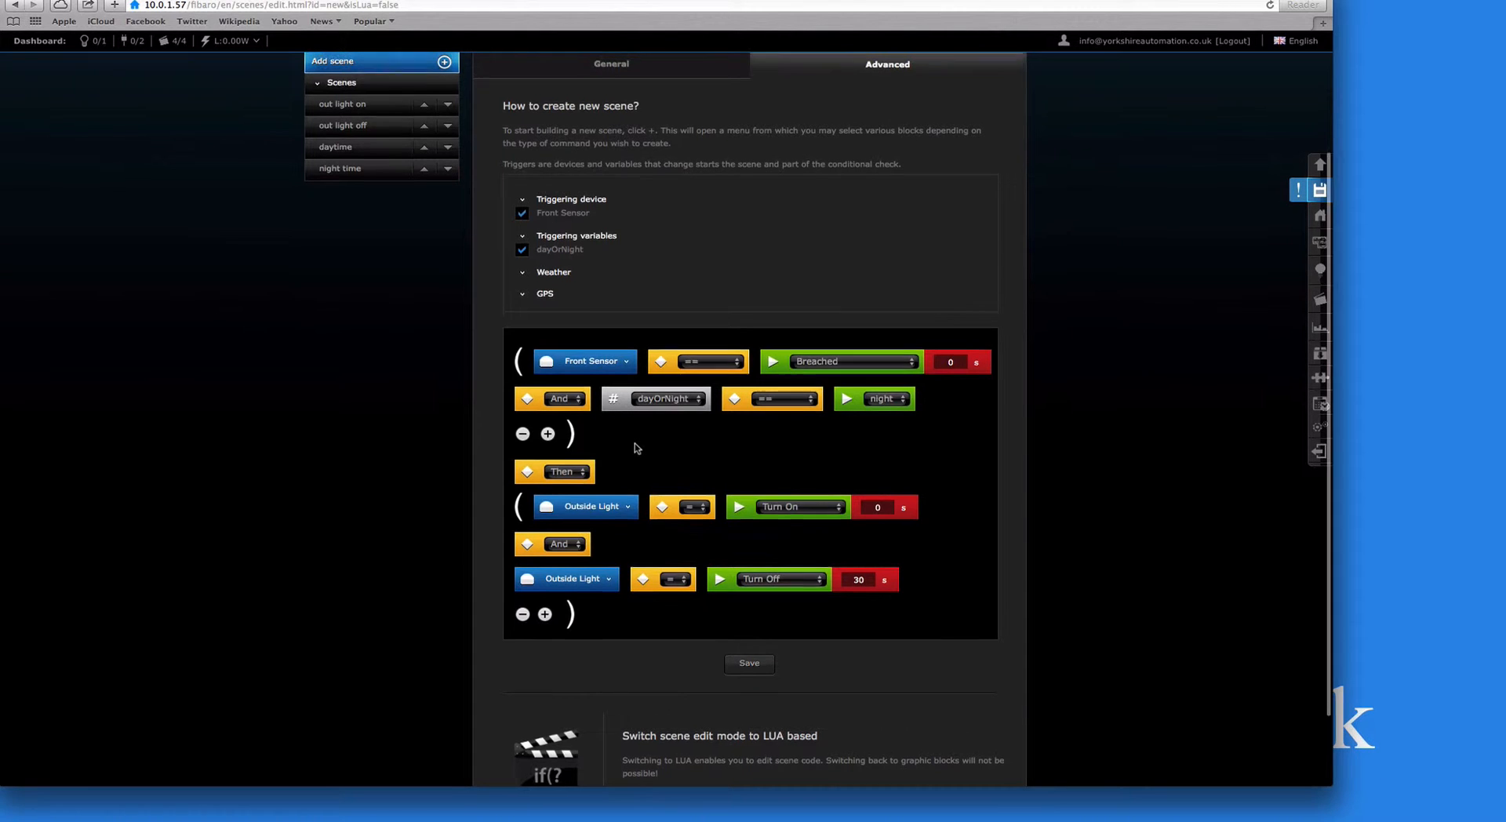
{"action": "scroll", "coordinate": [636, 447], "scroll_direction": "up", "scroll_amount": 1}
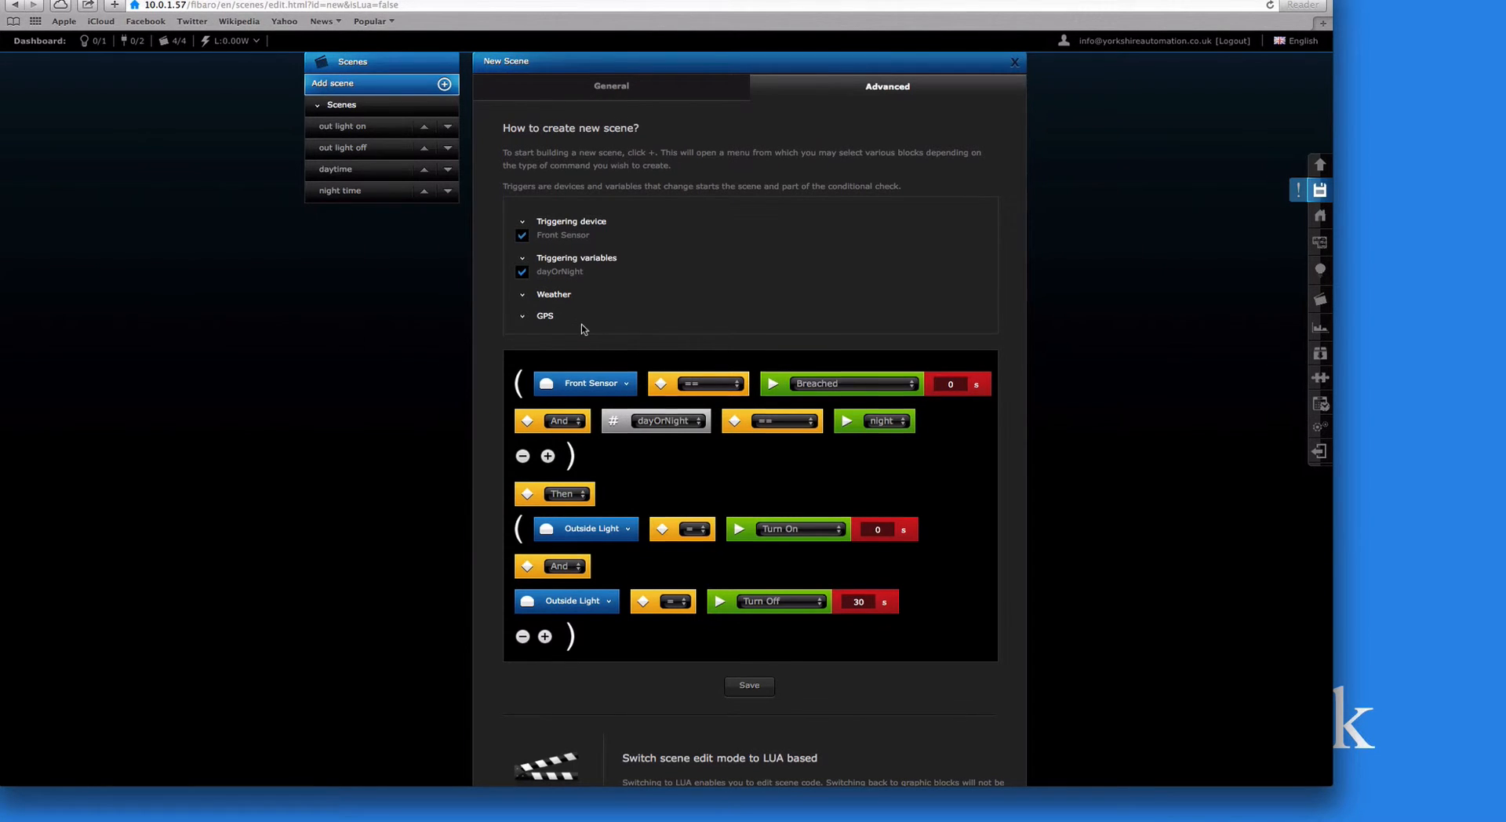
{"action": "scroll", "coordinate": [585, 328], "scroll_direction": "up", "scroll_amount": 2}
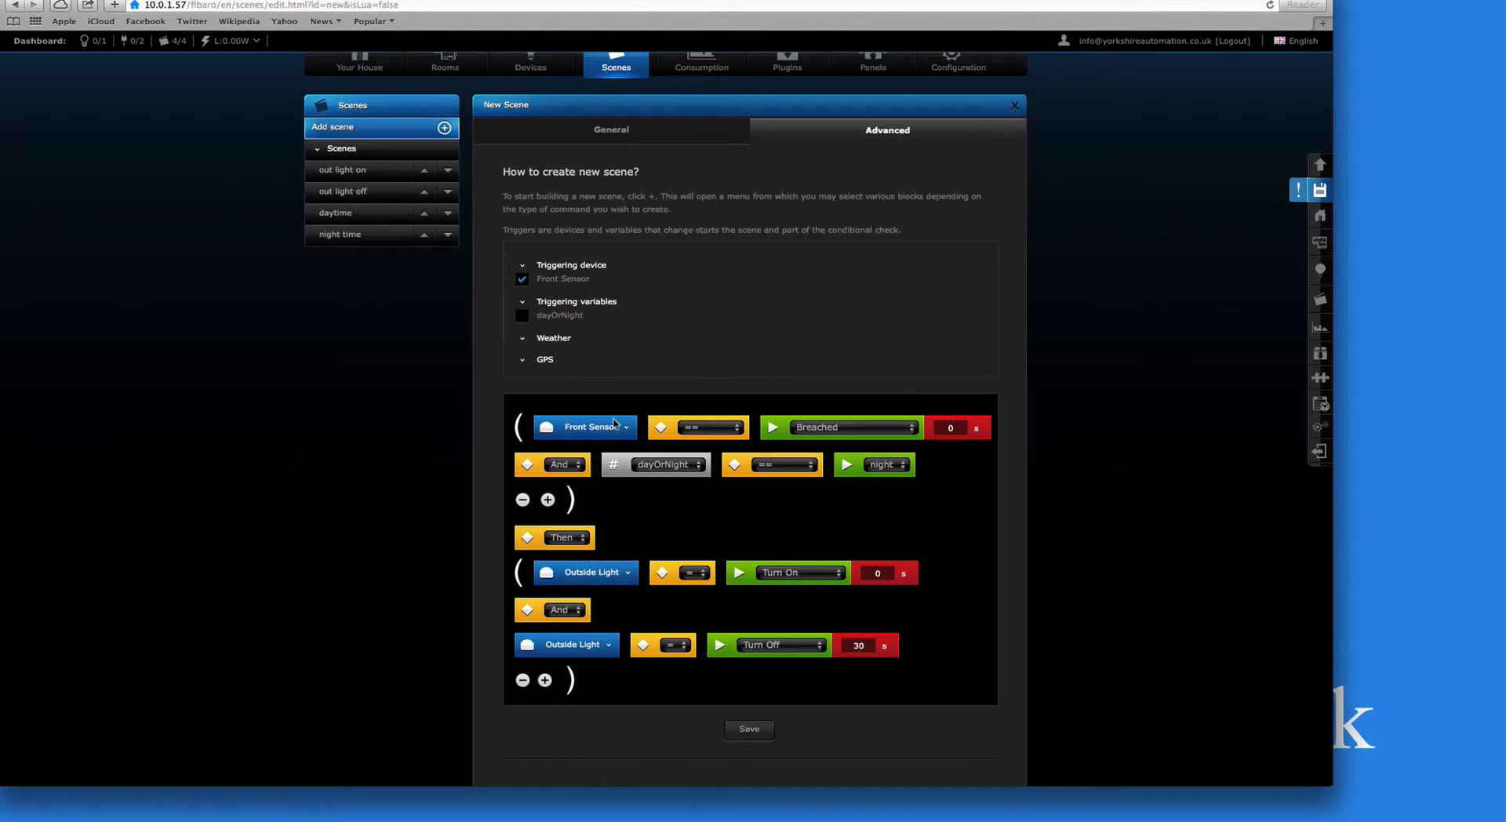
Name the new scene security light and assign it to the Scenes room
{"action": "left_click", "coordinate": [590, 127]}
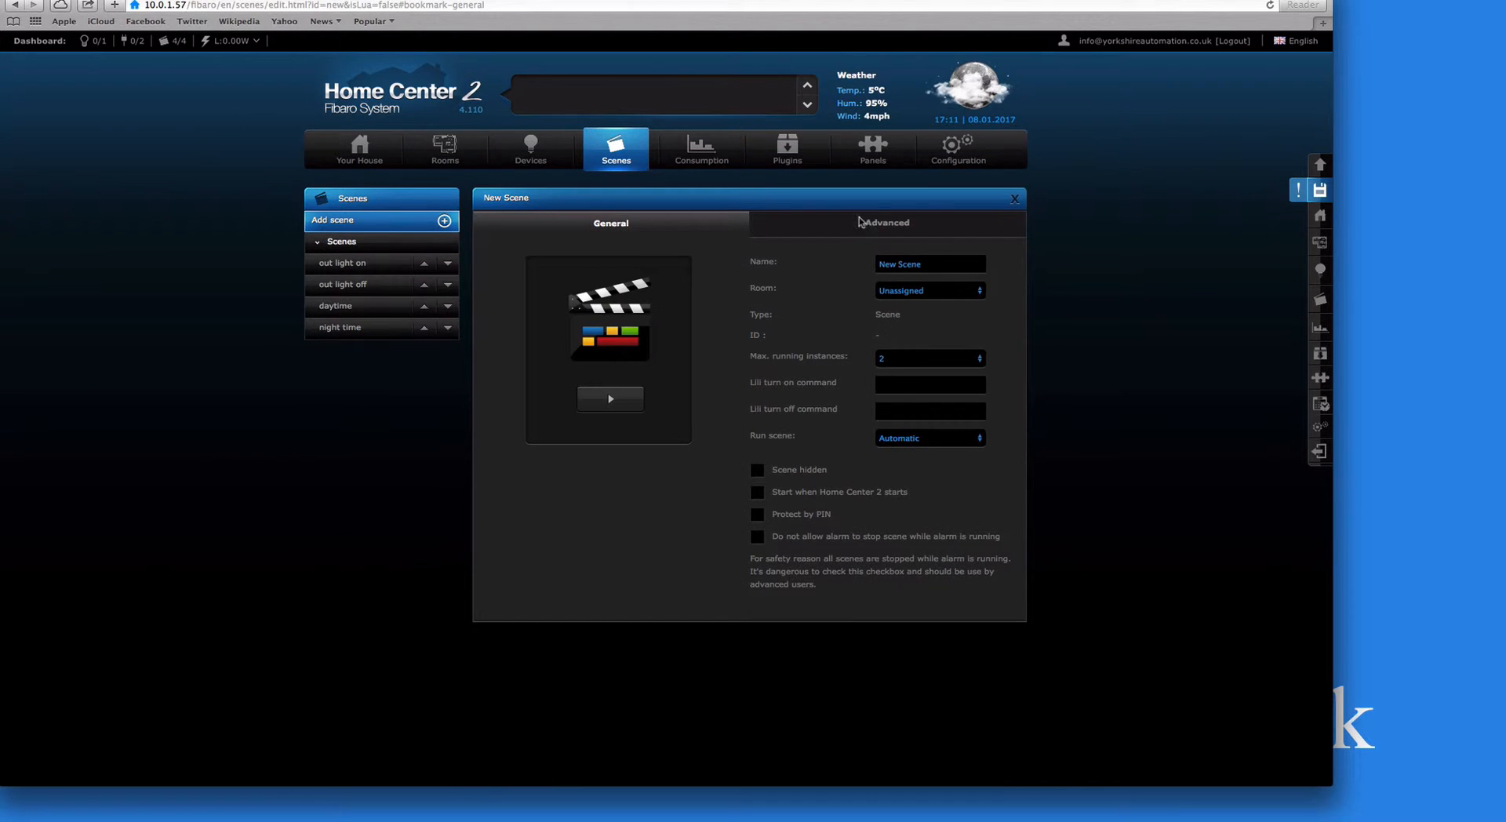
{"action": "triple_click", "coordinate": [931, 263]}
{"action": "key", "text": "BackSpace"}
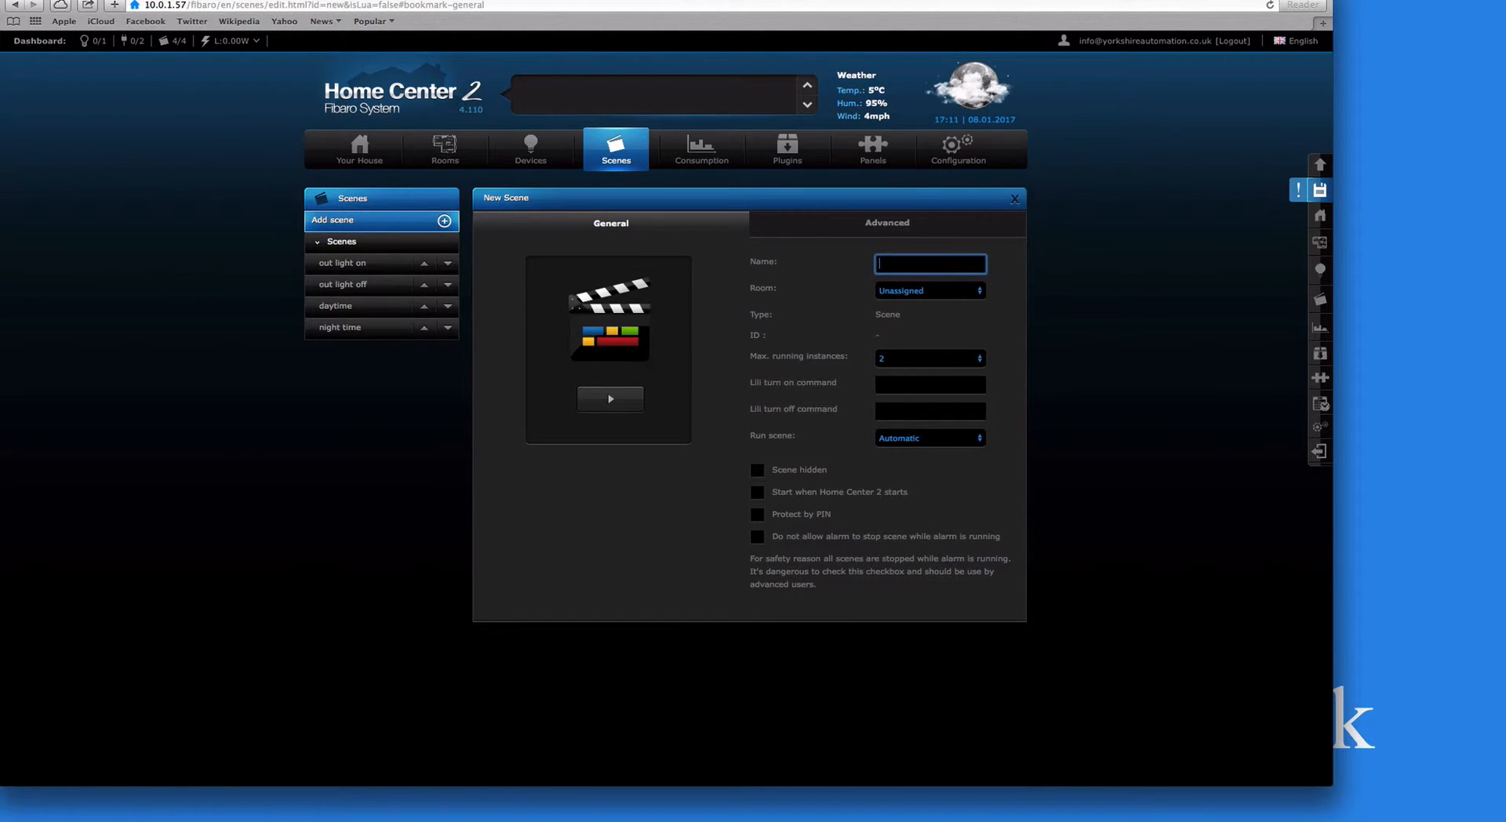
{"action": "type", "text": "security lih"}
{"action": "key", "text": "BackSpace"}
{"action": "left_click", "coordinate": [928, 290]}
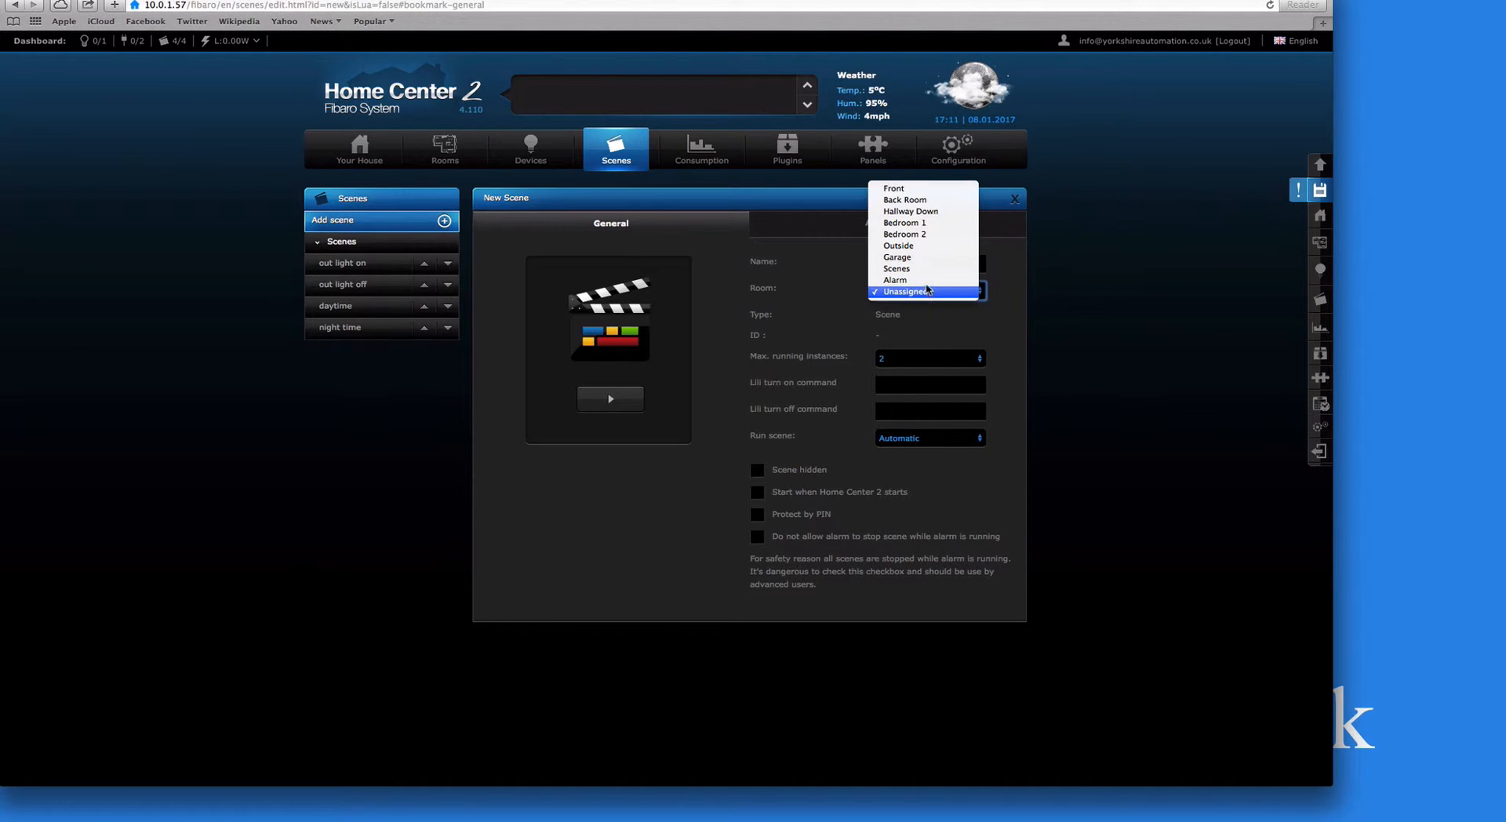
{"action": "left_click", "coordinate": [897, 269]}
Make the scene start with Home Center 2, disallow alarms from stopping it, allow 10 maximum running instances, and save
{"action": "left_click", "coordinate": [816, 493]}
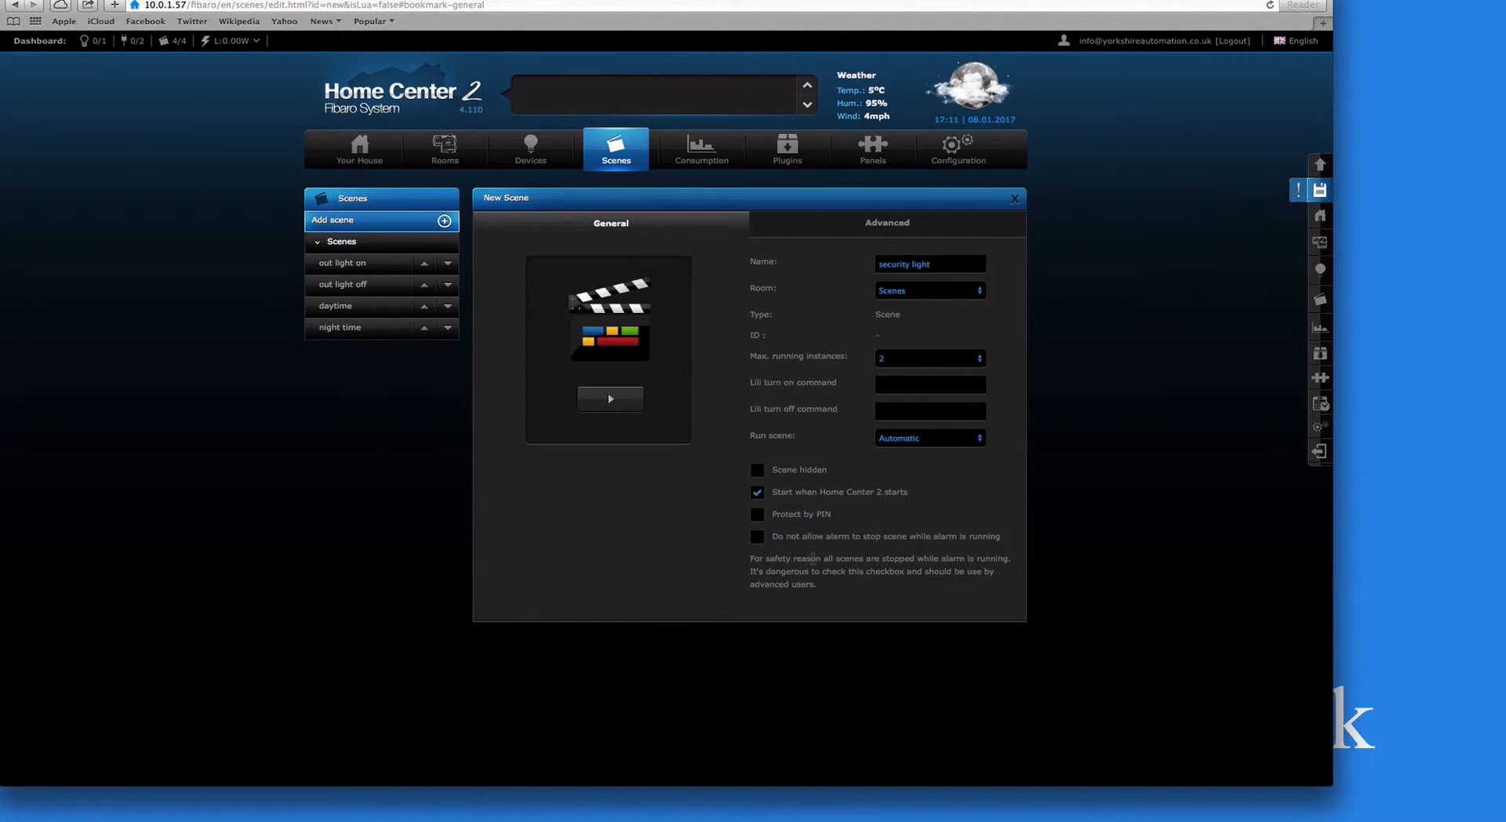
{"action": "left_click", "coordinate": [812, 540]}
{"action": "left_click", "coordinate": [890, 360]}
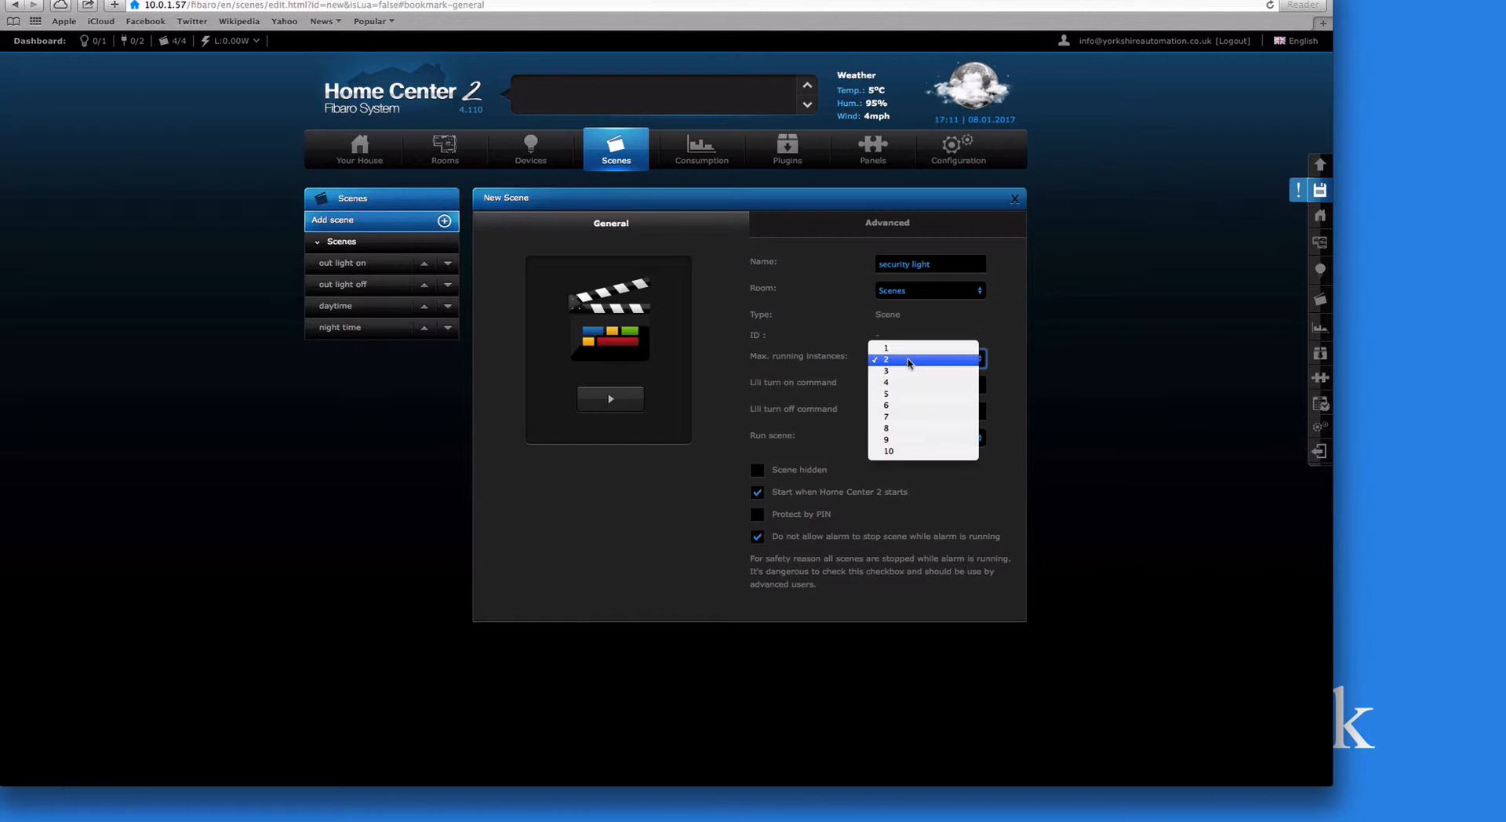
{"action": "left_click", "coordinate": [906, 451]}
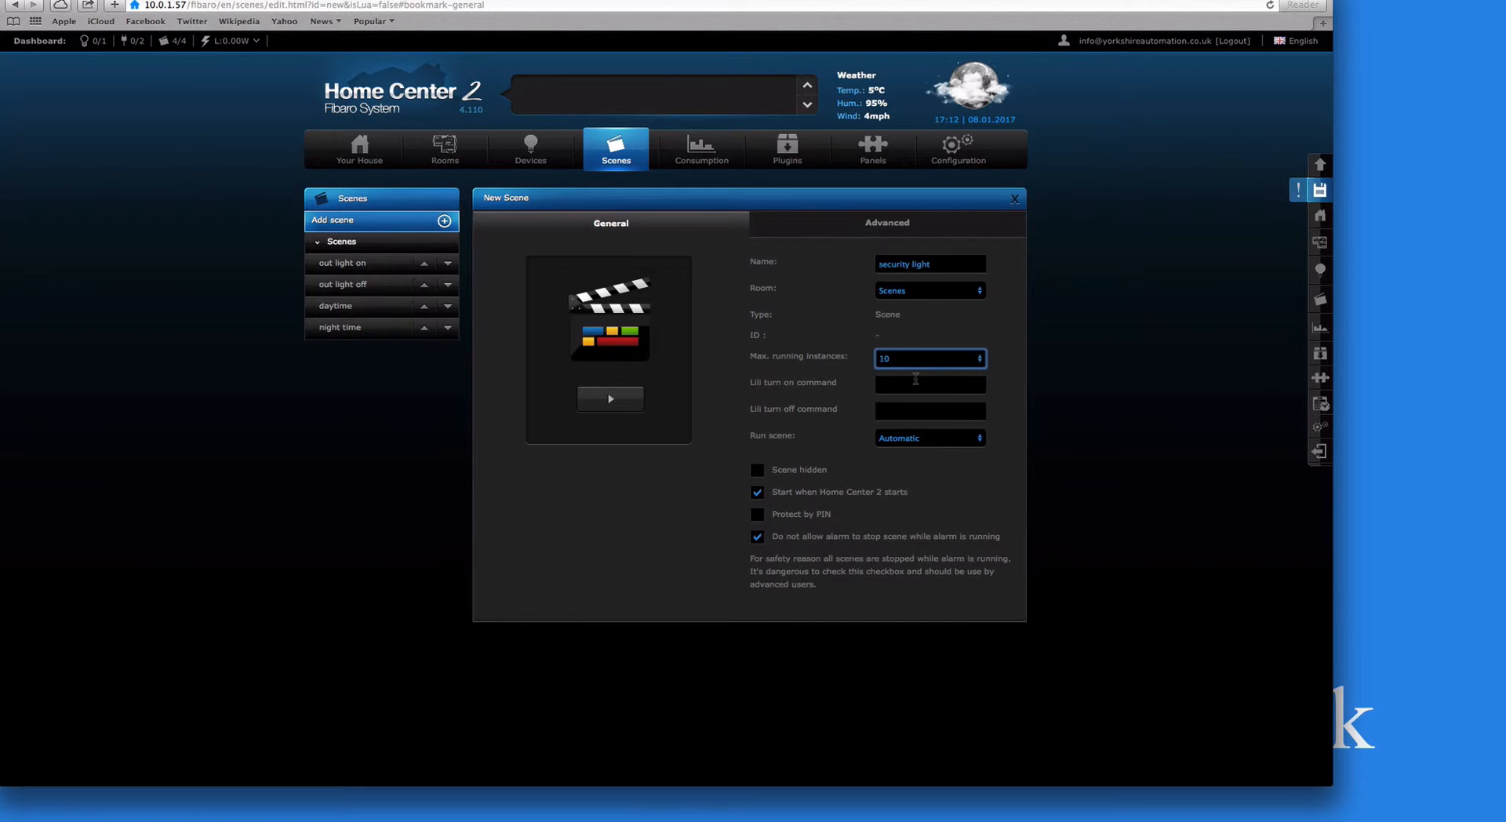
{"action": "left_click", "coordinate": [1321, 192]}
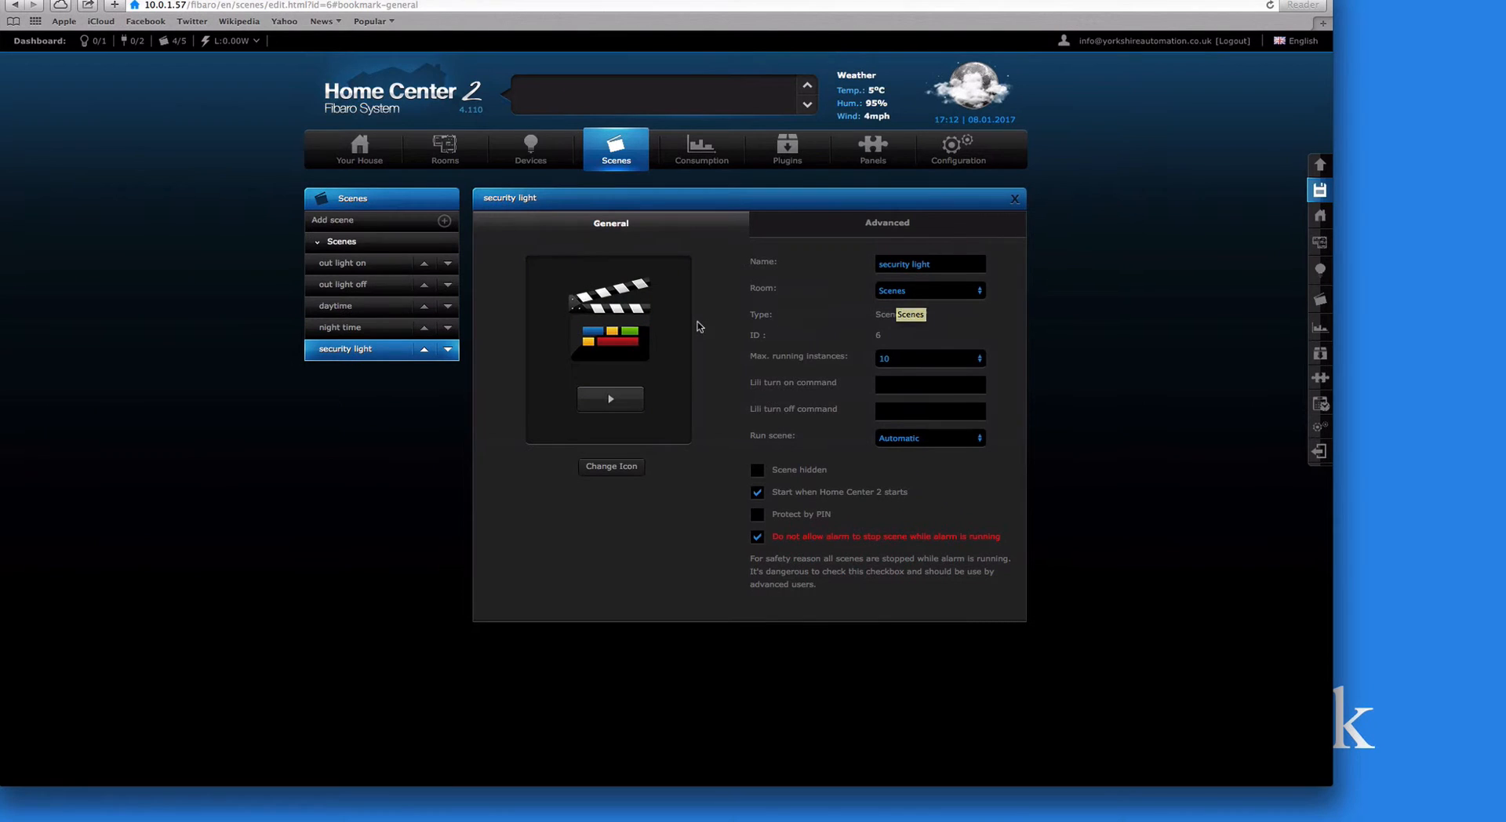
Return to the scenes overview and open Home Center 2 at 10.0.1.57 in a new browser tab
{"action": "left_click", "coordinate": [612, 163]}
{"action": "scroll", "coordinate": [716, 408], "scroll_direction": "down", "scroll_amount": 3}
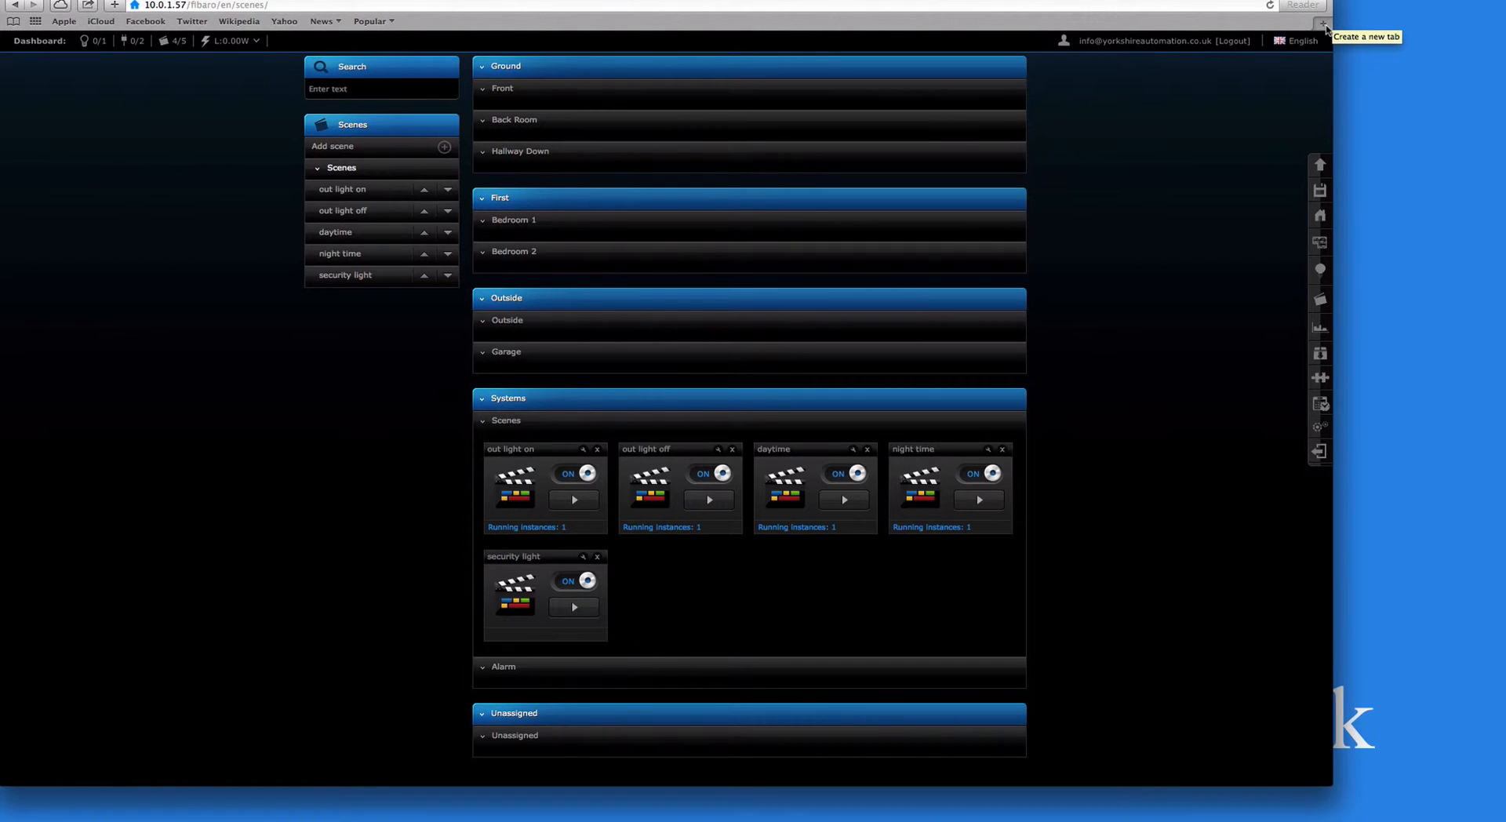
{"action": "left_click", "coordinate": [1323, 24]}
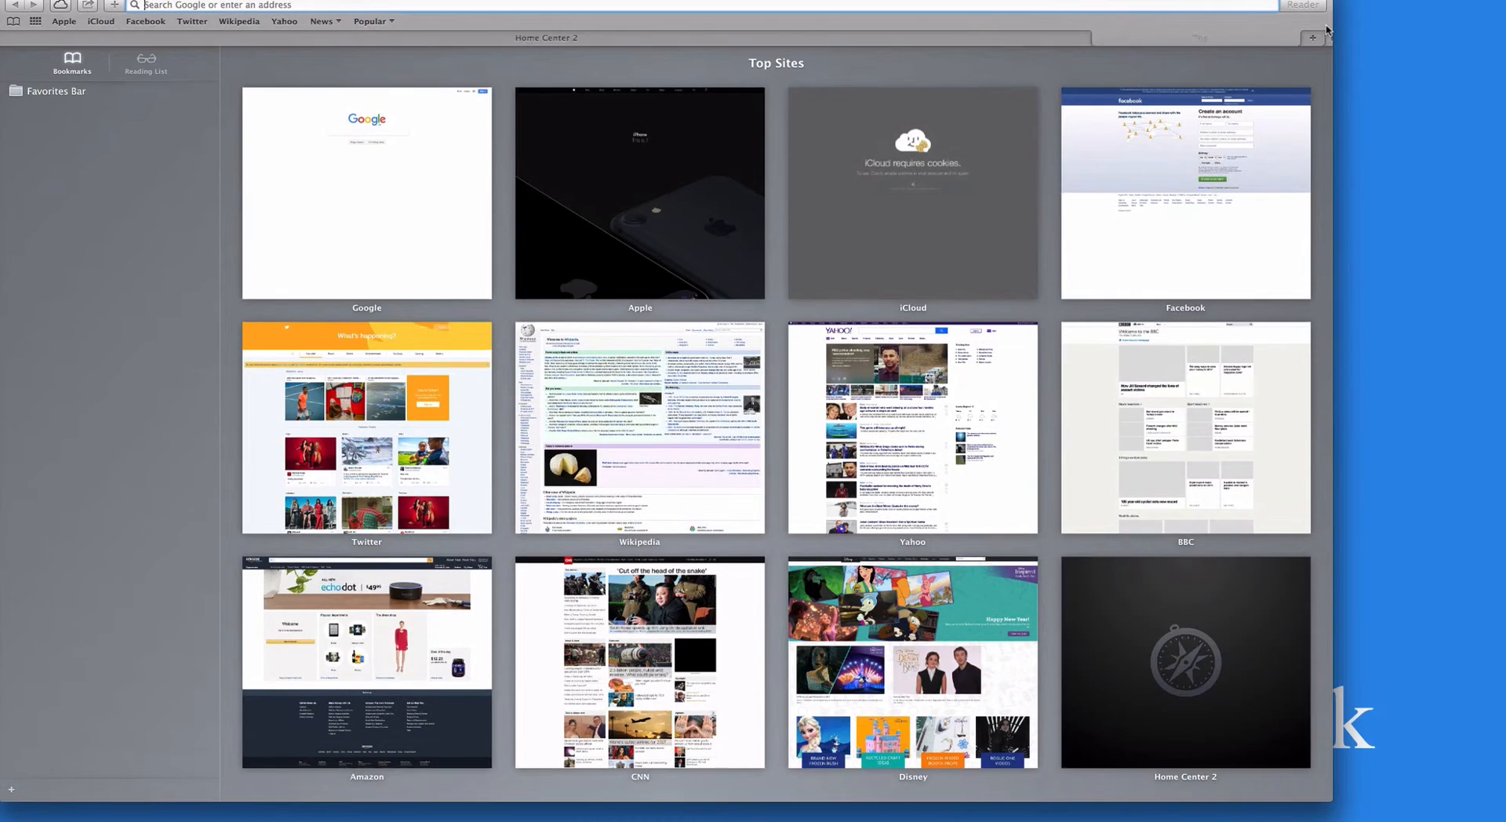
{"action": "type", "text": "10.0."}
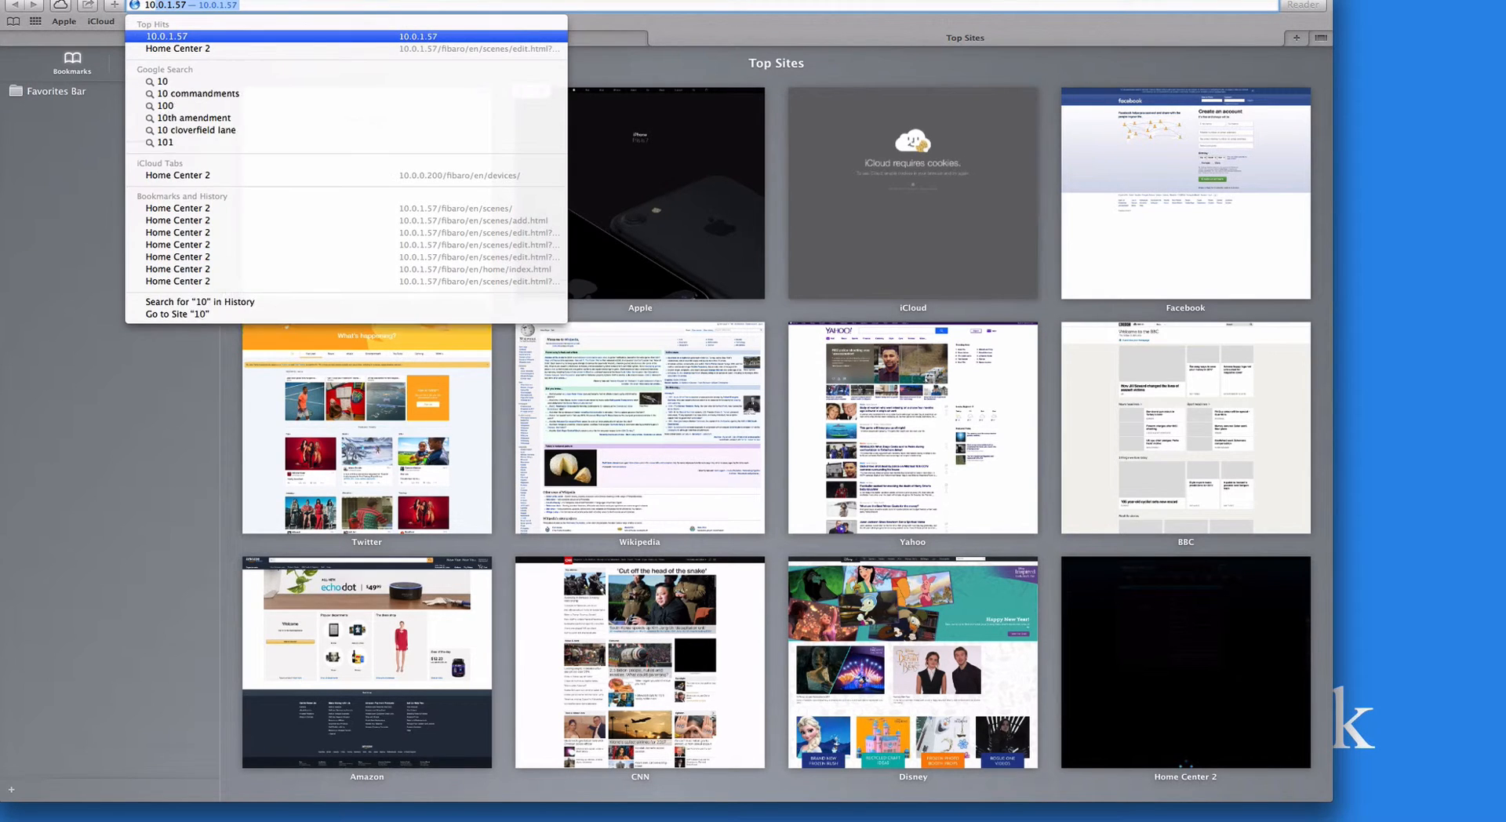
{"action": "type", "text": "1.57"}
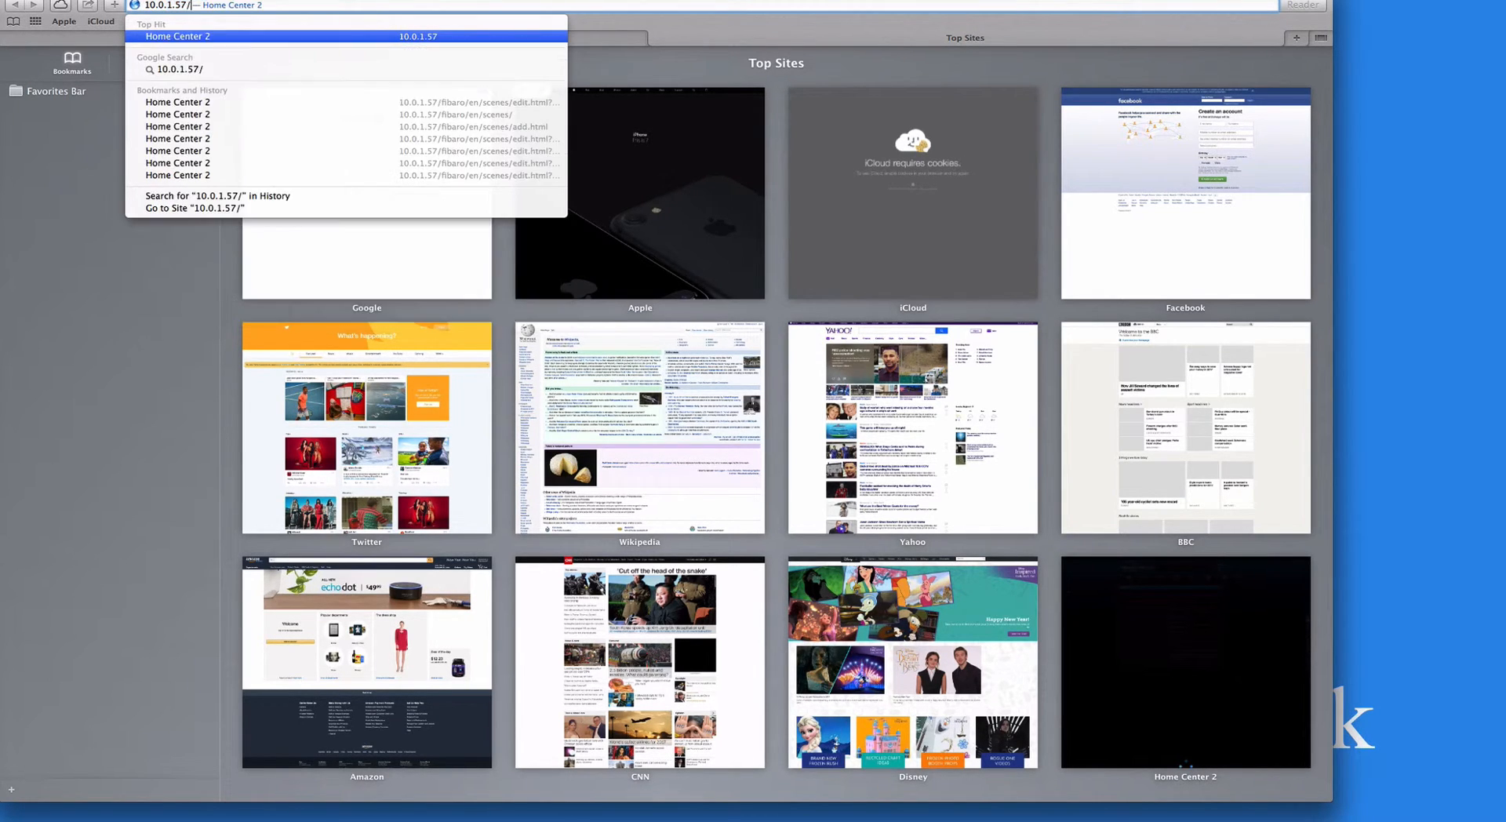
{"action": "key", "text": "Return"}
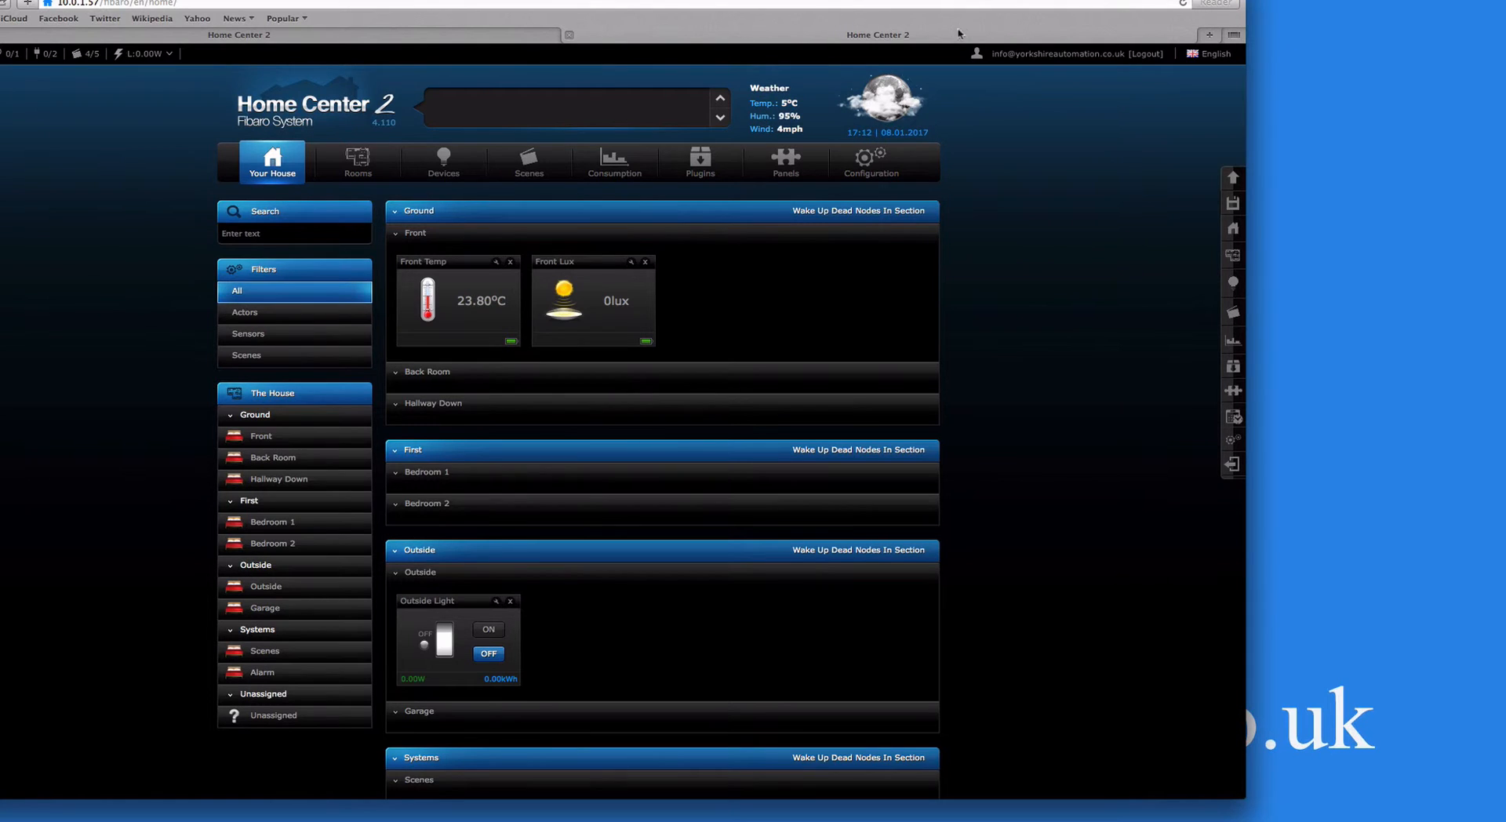
Detach the new Home Center 2 tab into its own window and arrange both resized browser windows side by side
{"action": "left_click_drag", "start_coordinate": [958, 33], "coordinate": [1348, 57]}
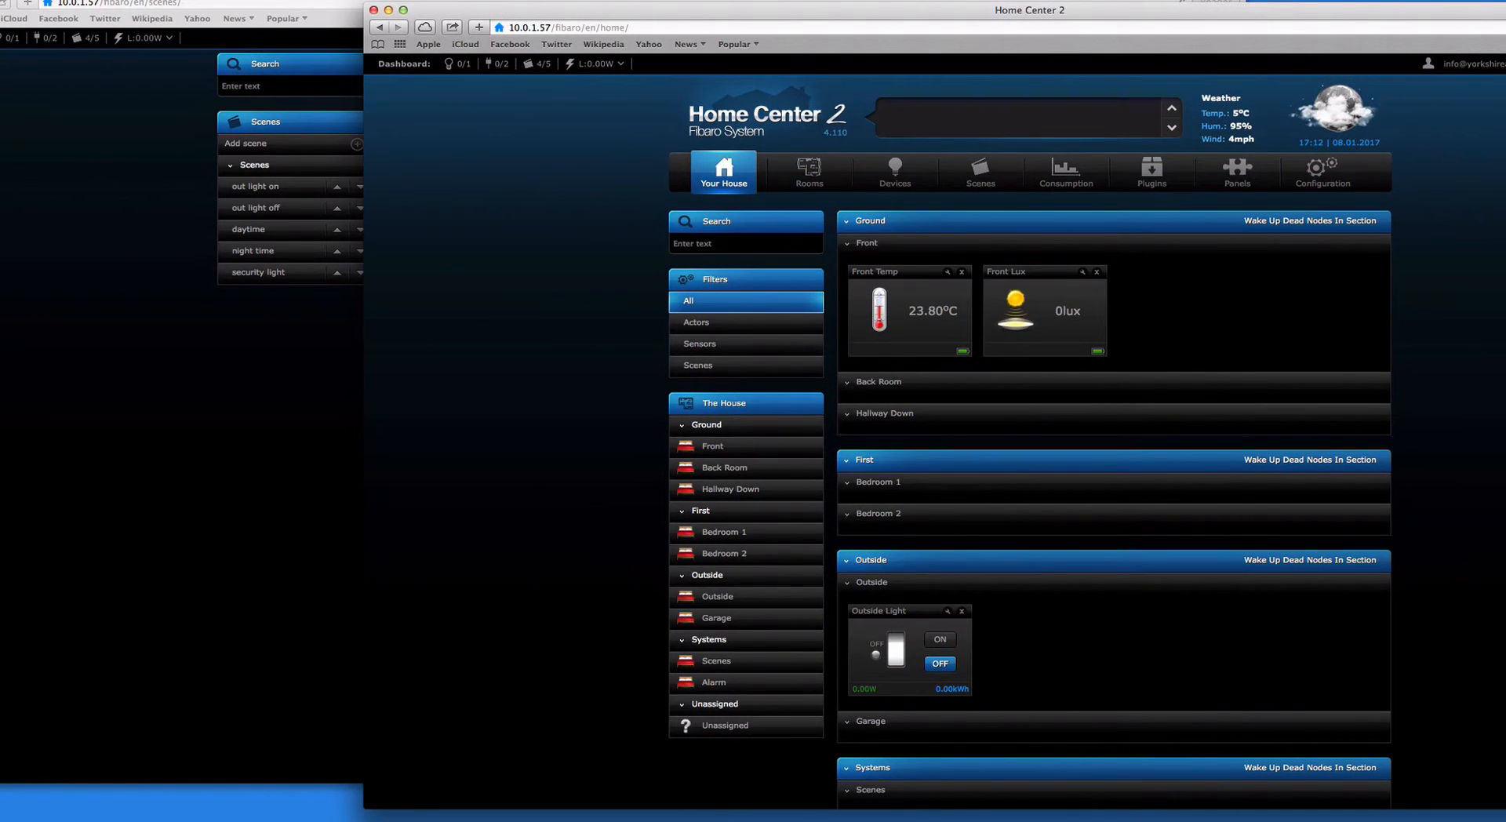
{"action": "left_click", "coordinate": [1160, 2]}
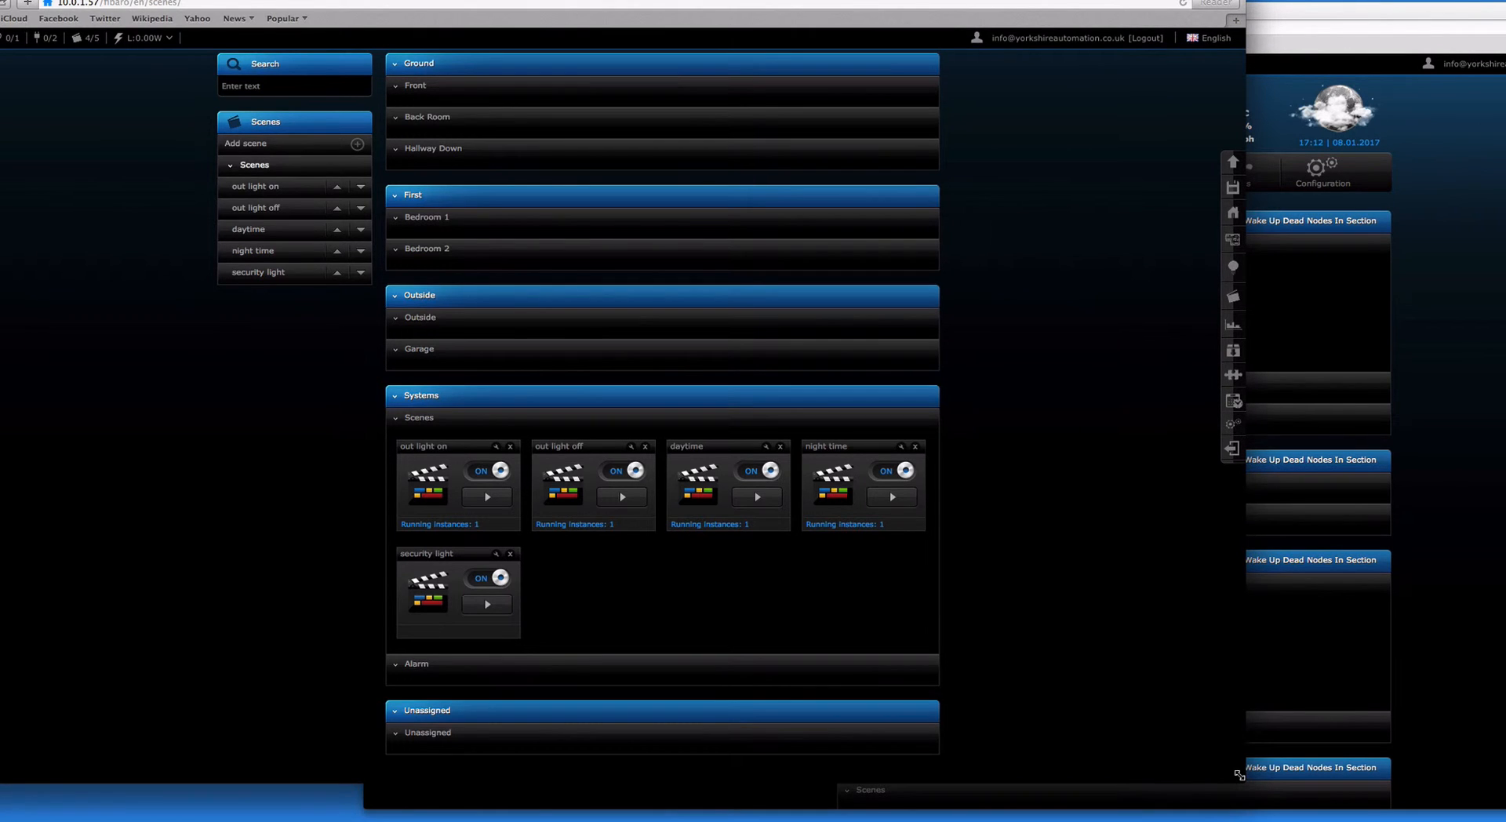
{"action": "left_click_drag", "start_coordinate": [1239, 775], "coordinate": [569, 763]}
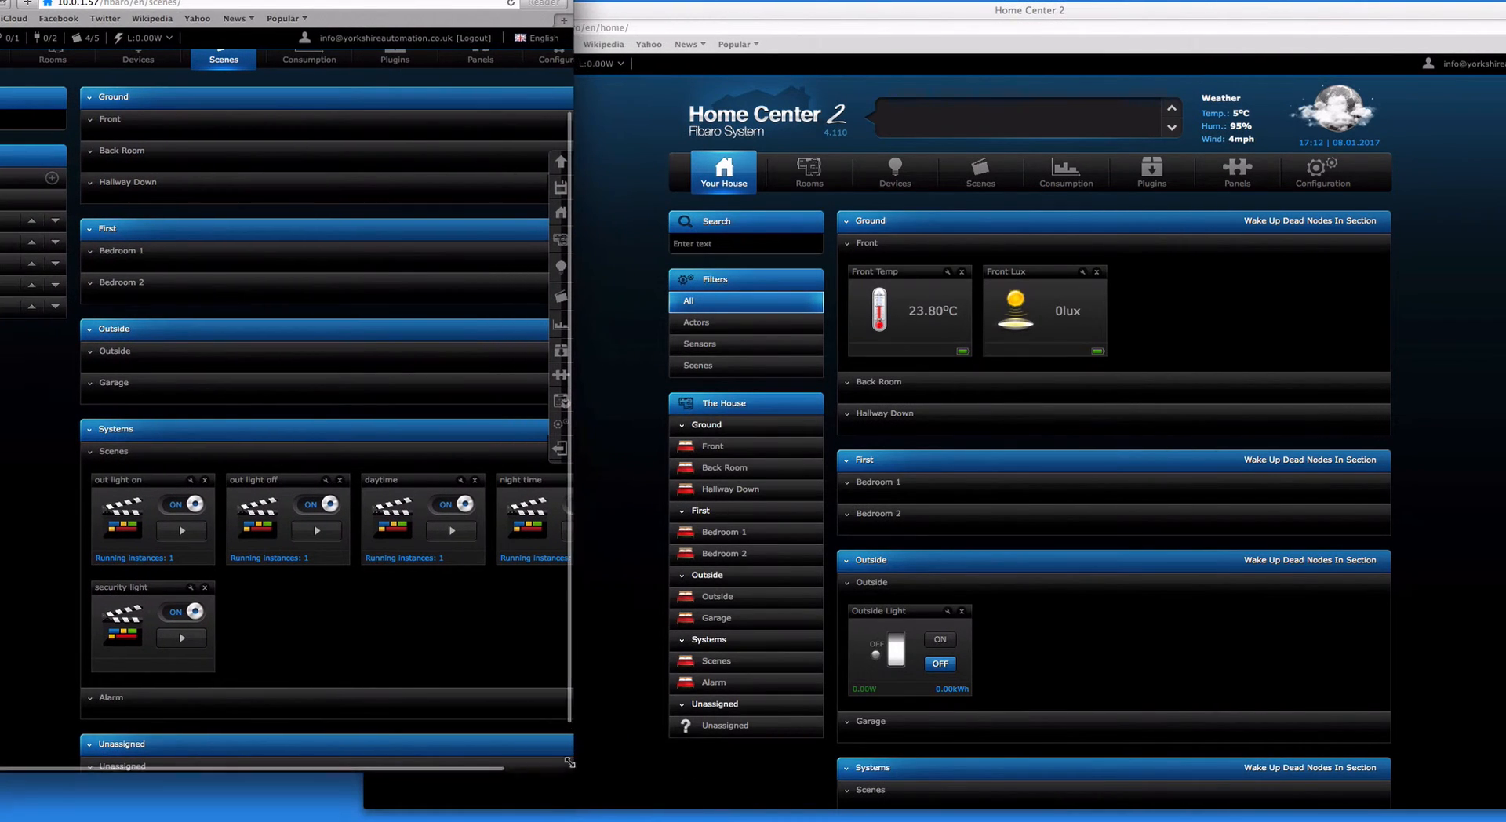
{"action": "left_click", "coordinate": [1097, 12]}
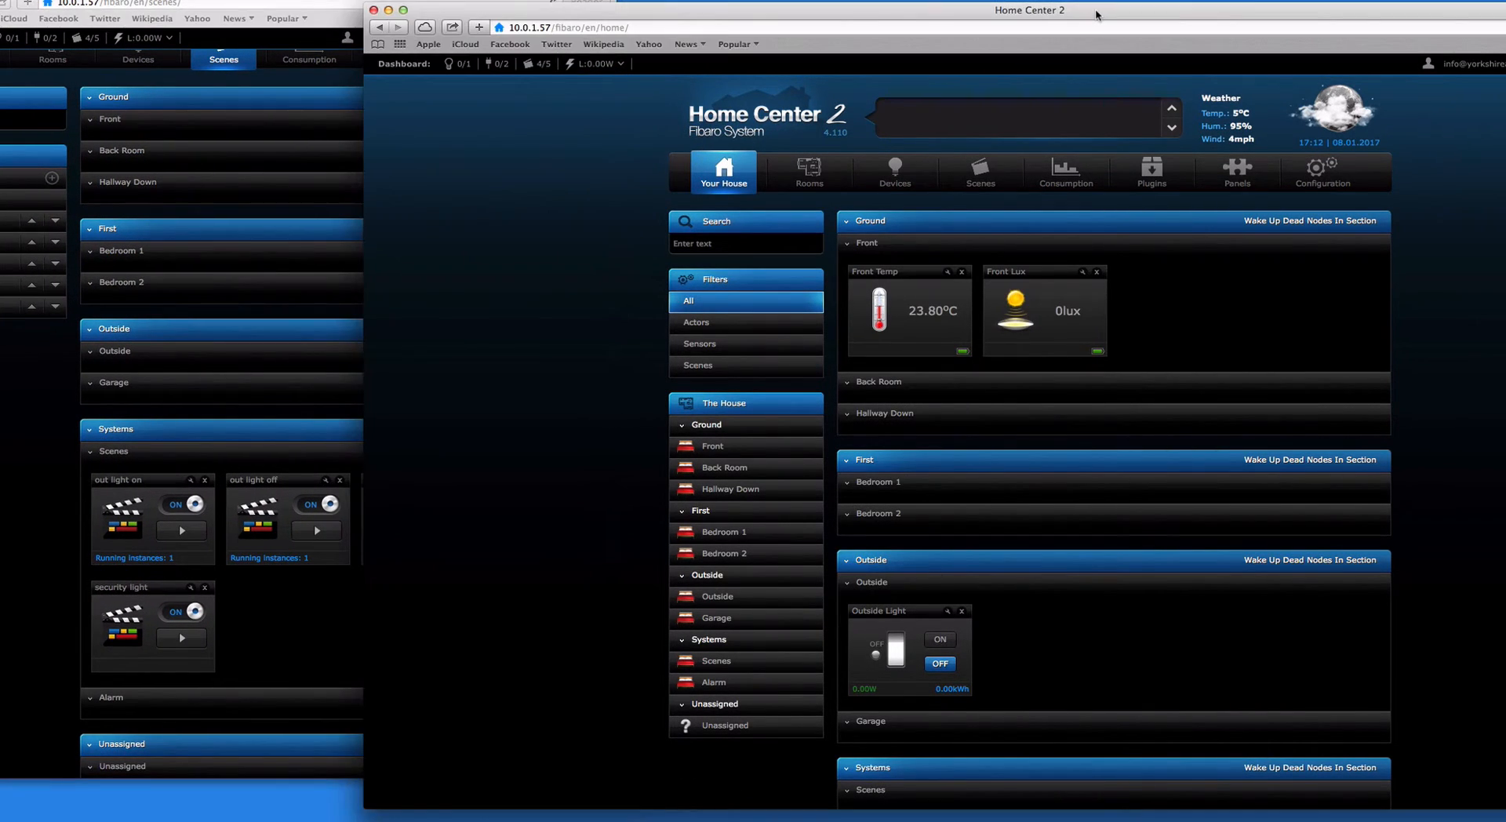
{"action": "left_click_drag", "start_coordinate": [1097, 12], "coordinate": [977, 0]}
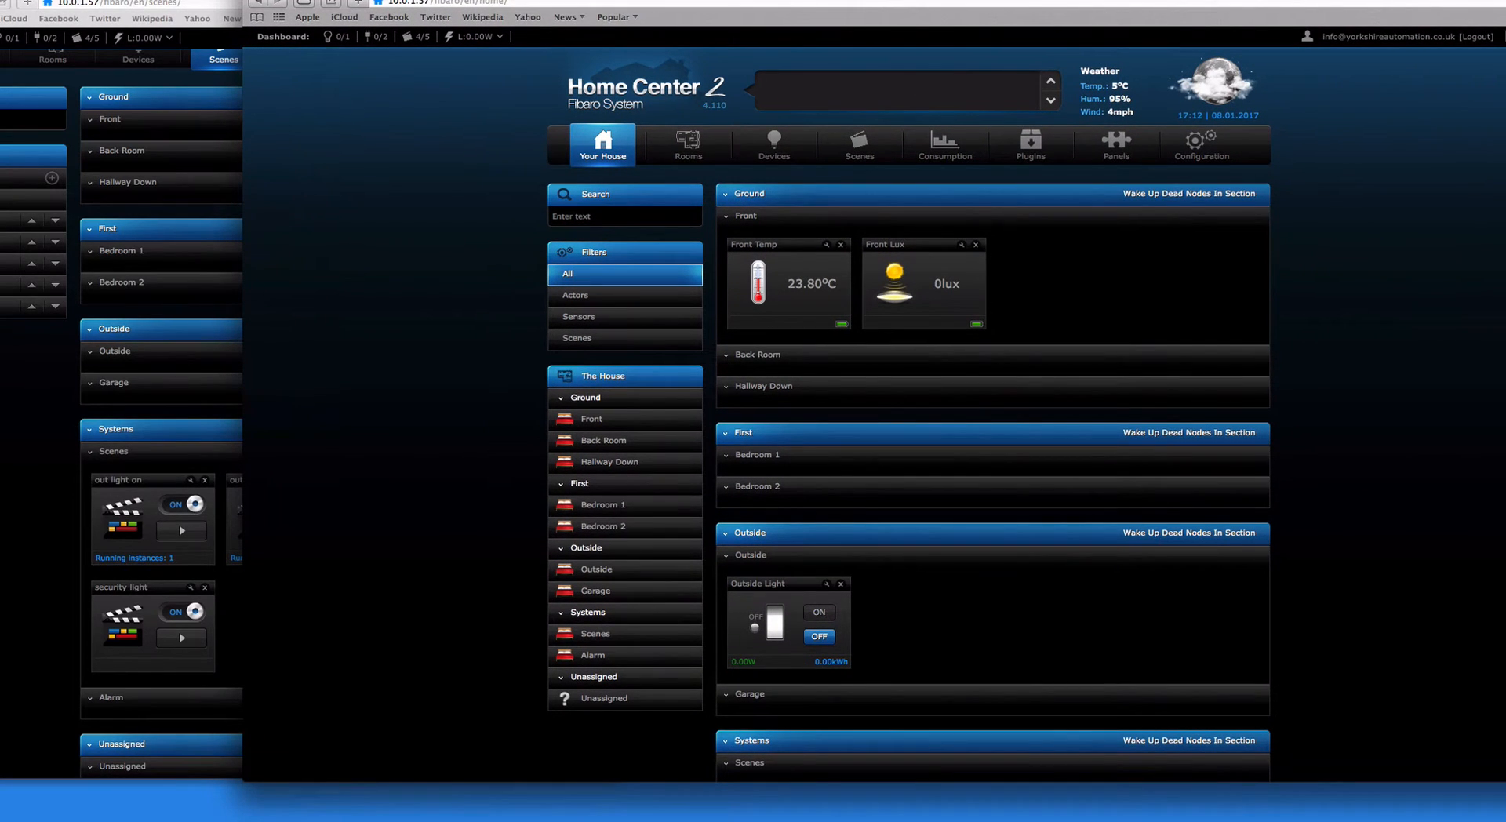
{"action": "left_click_drag", "start_coordinate": [1505, 781], "coordinate": [1010, 738]}
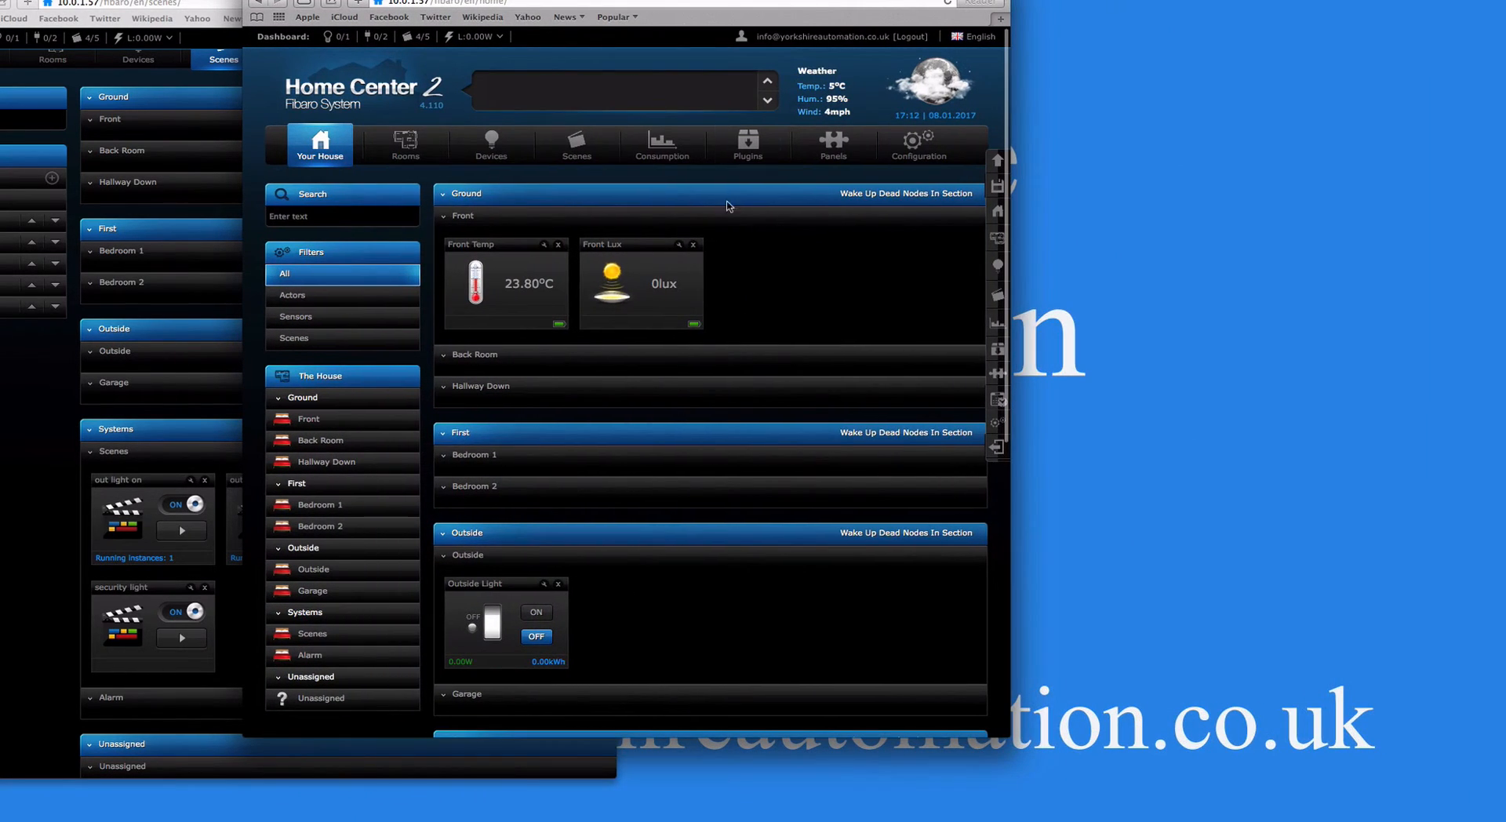
{"action": "left_click_drag", "start_coordinate": [665, 3], "coordinate": [1038, 5]}
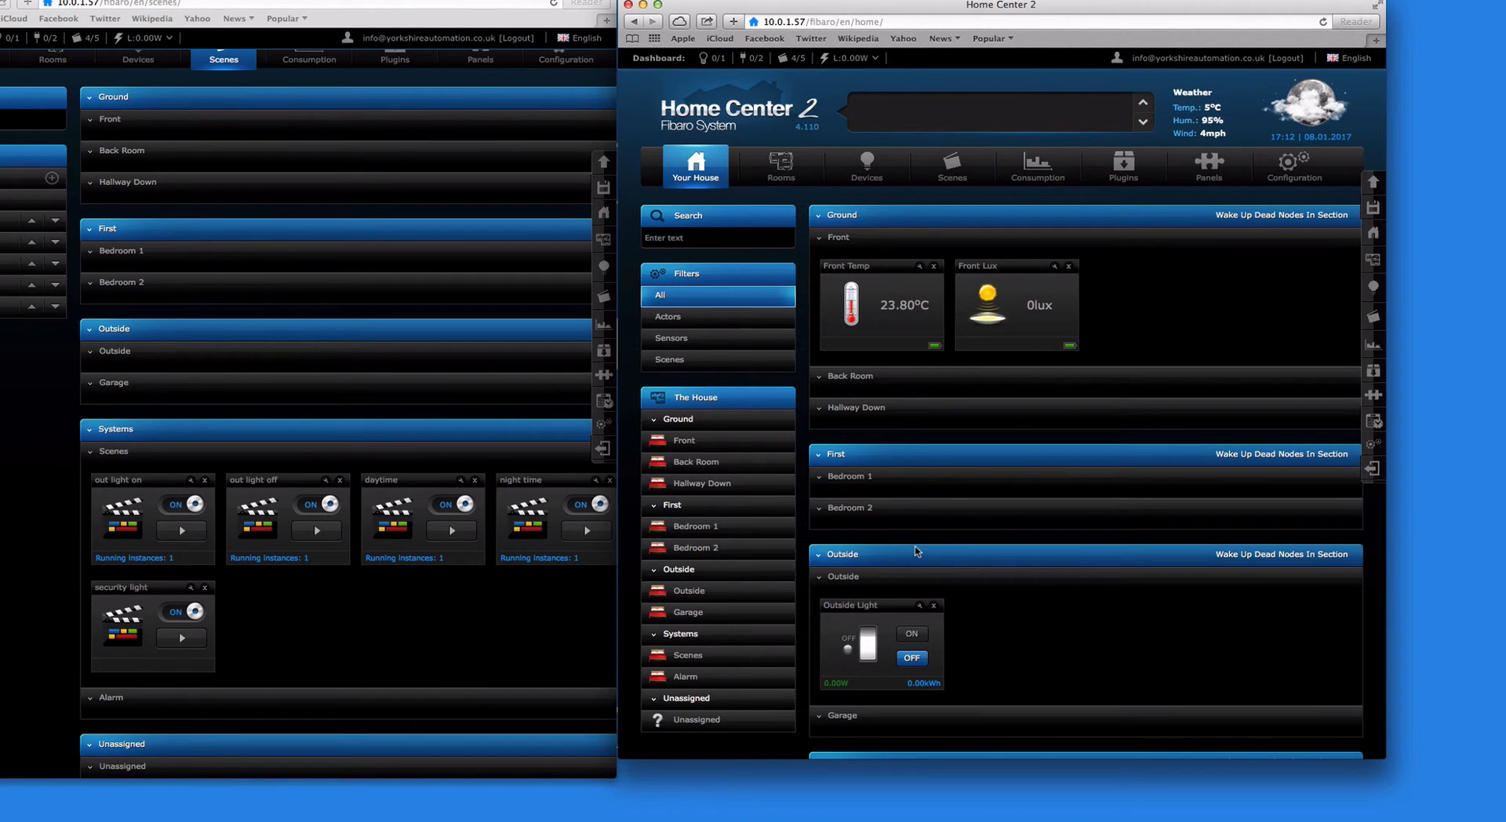
Open the devices overview in the second window and bring the Outside Light and Front Sensor into view
{"action": "scroll", "coordinate": [916, 551], "scroll_direction": "down", "scroll_amount": 10}
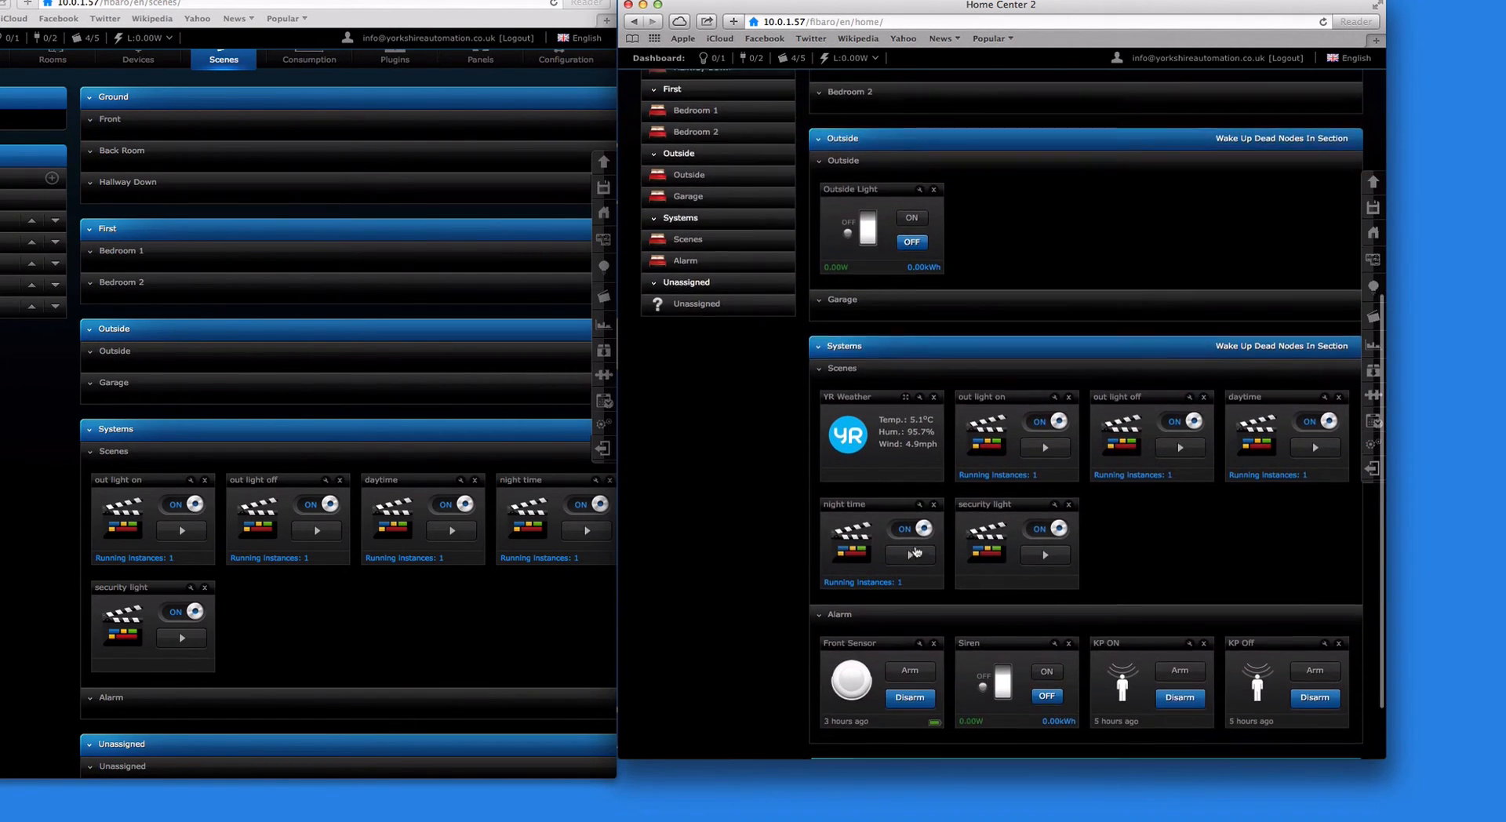
{"action": "scroll", "coordinate": [917, 551], "scroll_direction": "up", "scroll_amount": 10}
{"action": "left_click", "coordinate": [872, 141]}
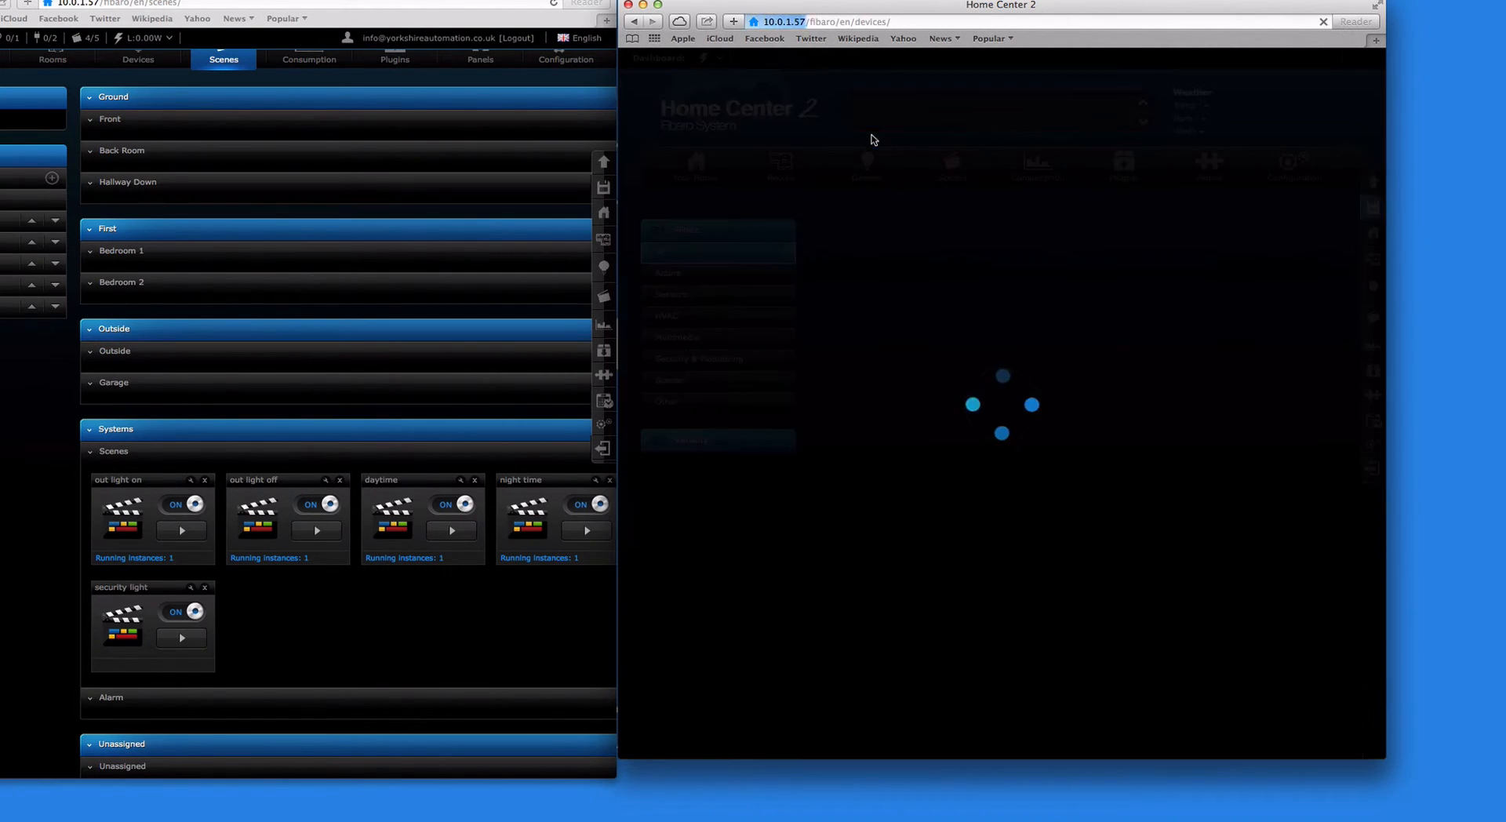
{"action": "scroll", "coordinate": [972, 502], "scroll_direction": "down", "scroll_amount": 5}
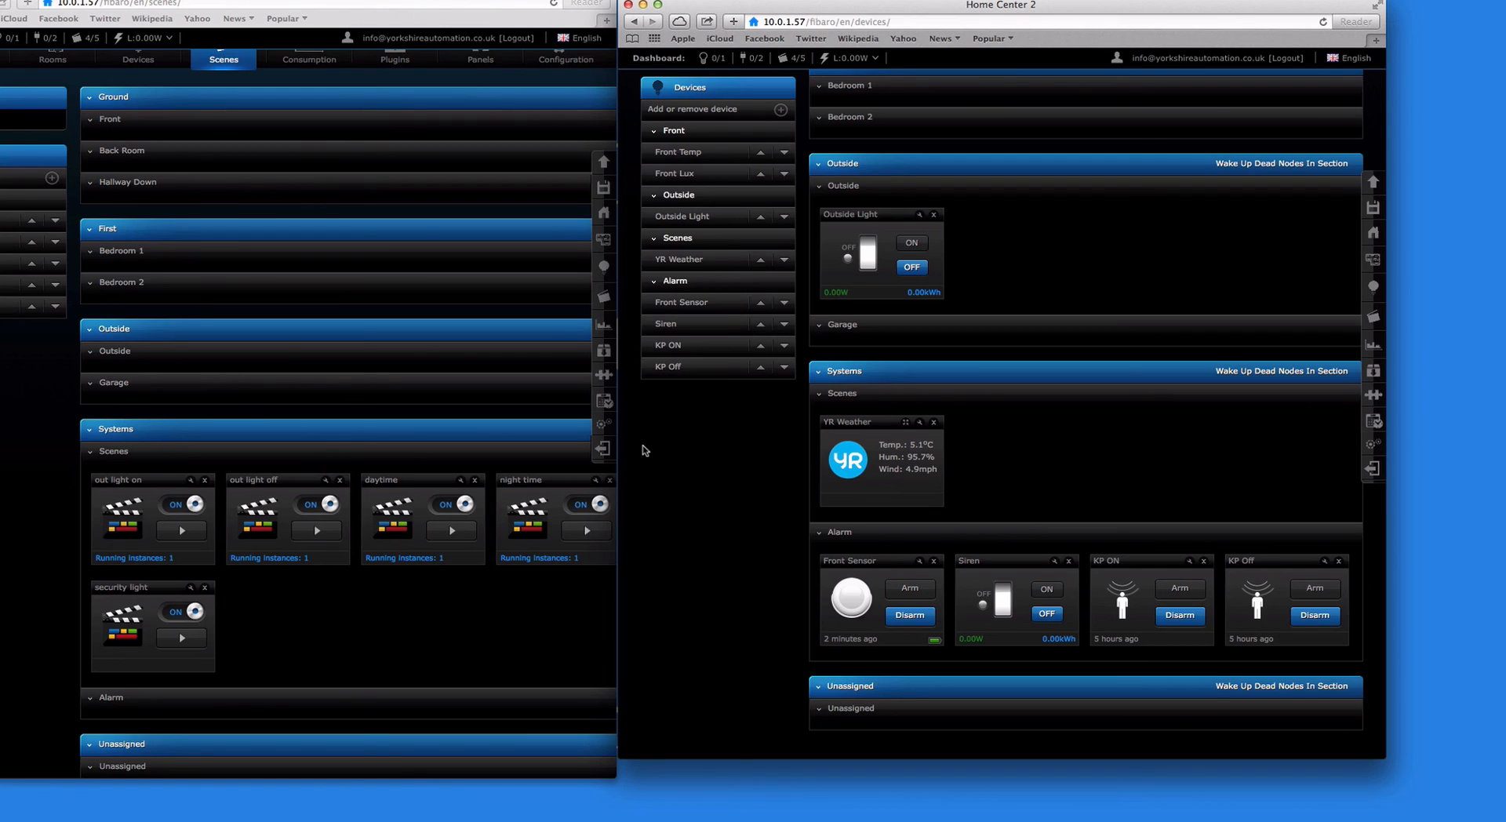
{"action": "left_click", "coordinate": [1417, 1]}
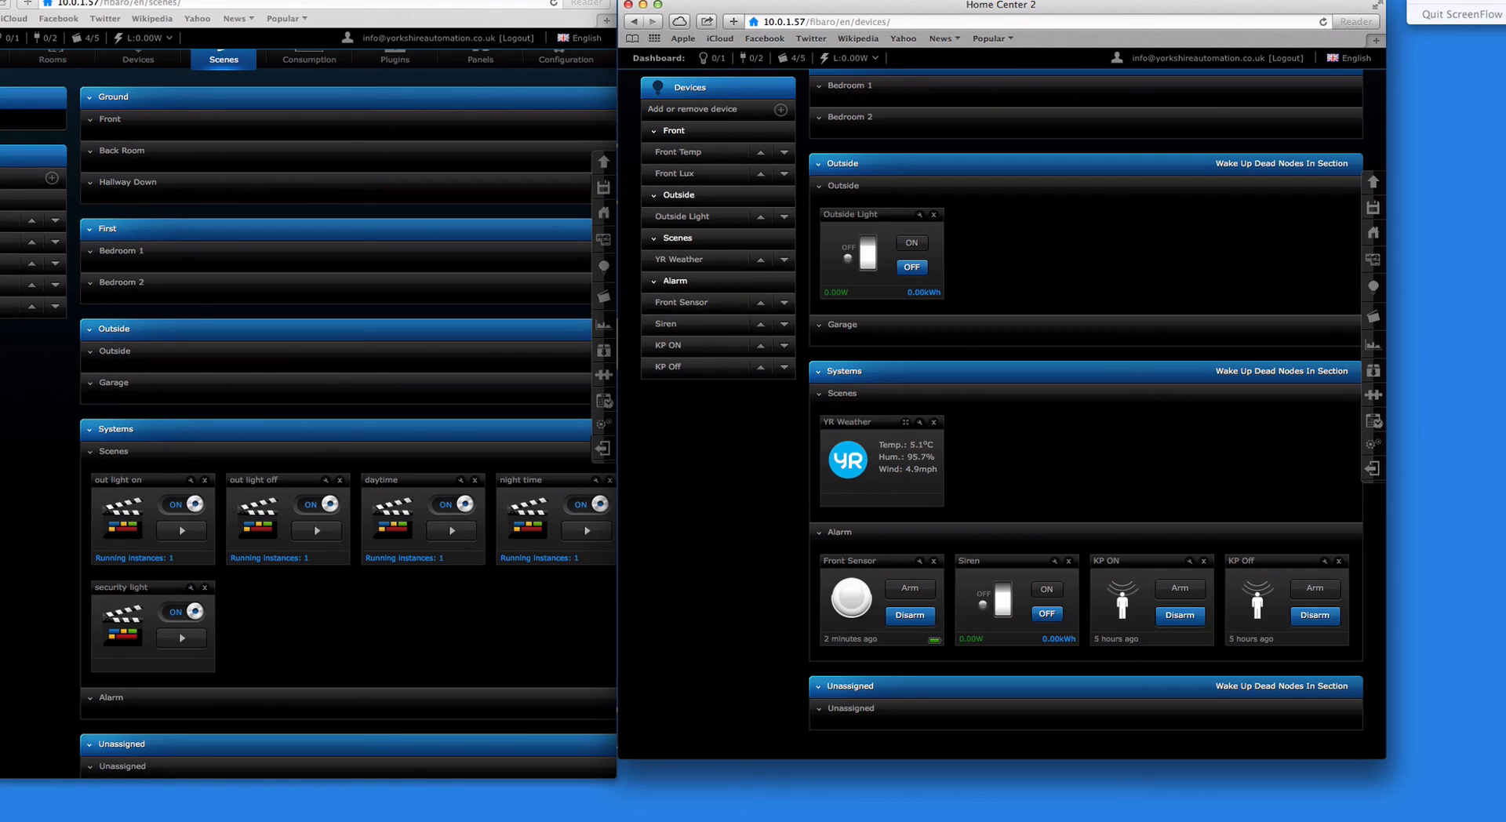